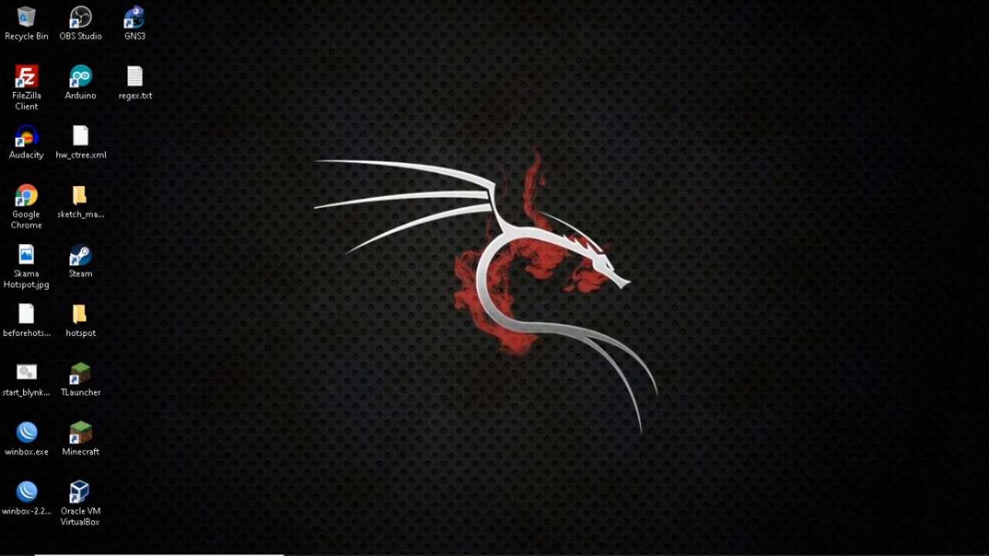
Restore Chrome on the Ragilt.Net CHR article, skim it, then show the Vultr subscriptions tab.
{"action": "mouse_move", "coordinate": [388, 550]}
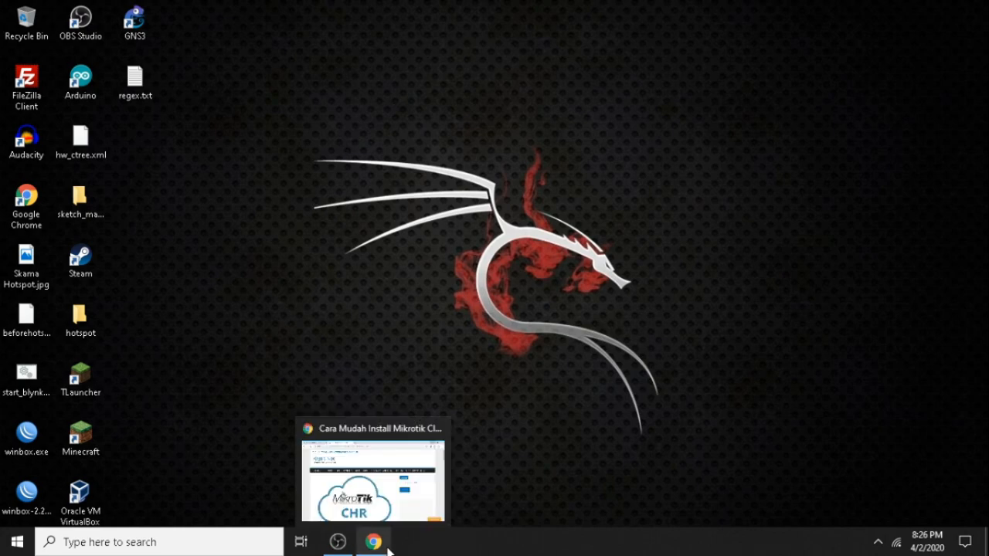
{"action": "left_click", "coordinate": [371, 463]}
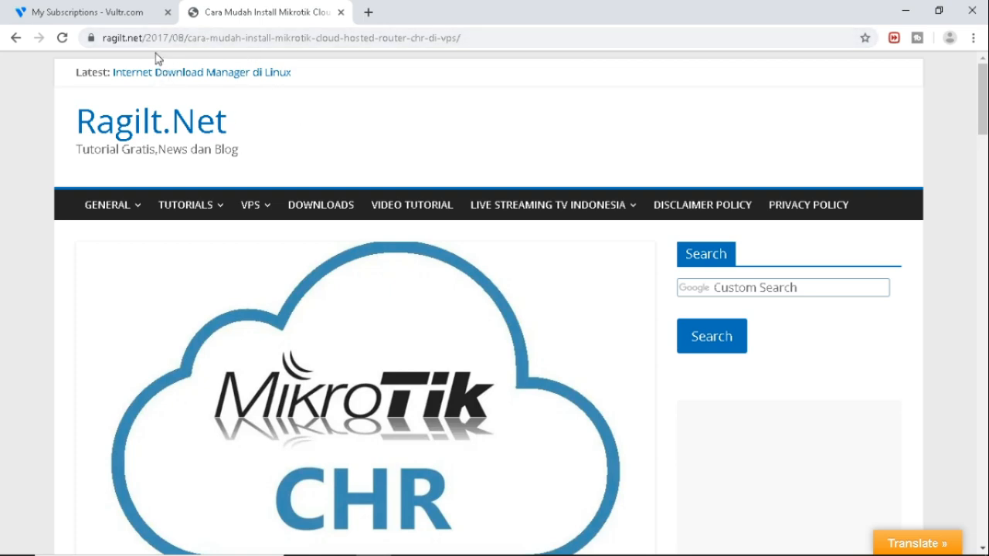
{"action": "scroll", "coordinate": [358, 214], "scroll_direction": "down", "scroll_amount": 4}
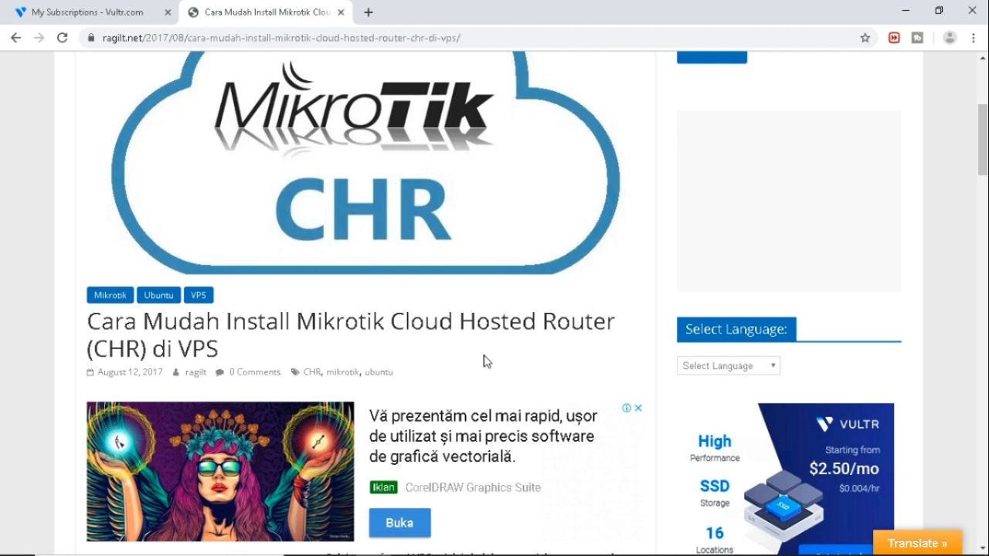
{"action": "left_click", "coordinate": [108, 18]}
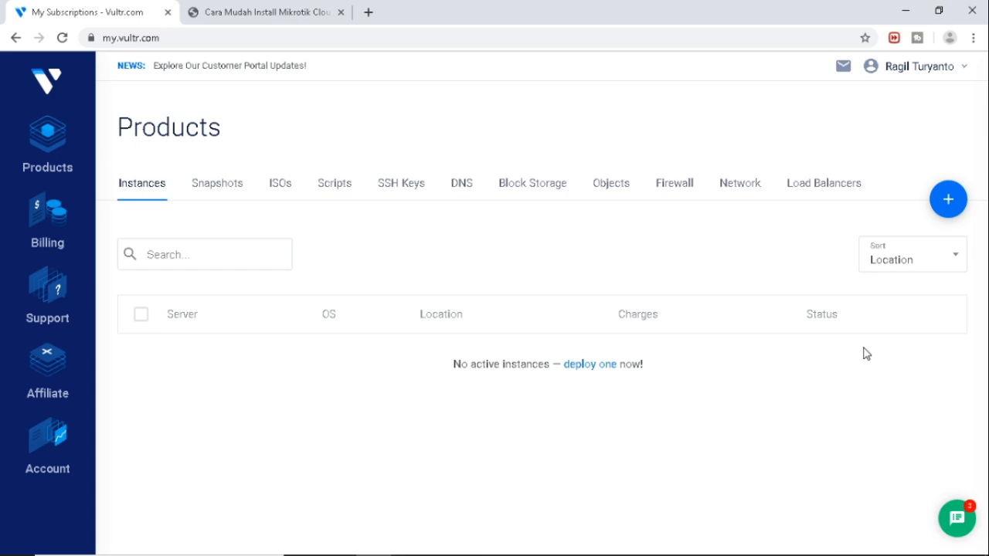
Start a new Vultr server deployment with Singapore as the location.
{"action": "left_click", "coordinate": [949, 201]}
{"action": "mouse_move", "coordinate": [948, 197]}
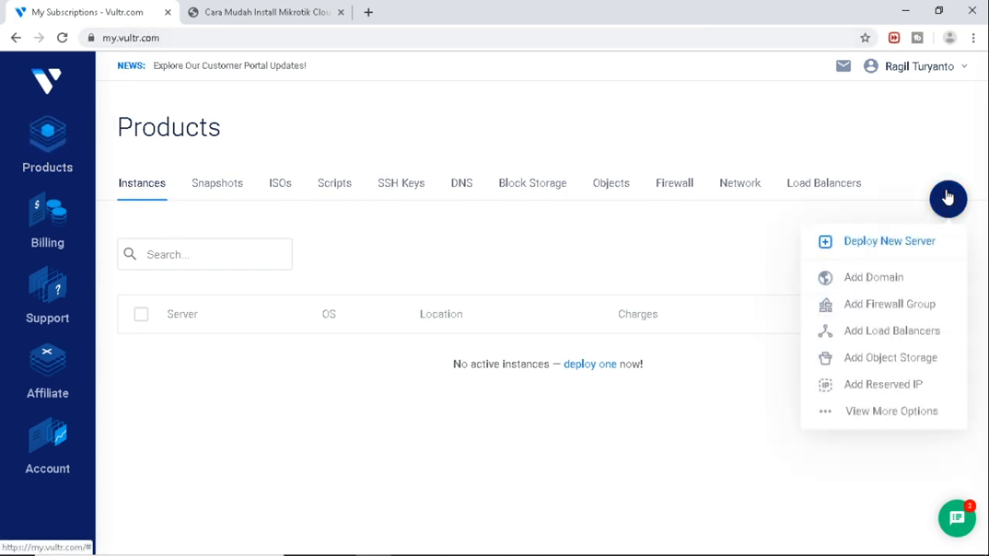
{"action": "left_click", "coordinate": [917, 244]}
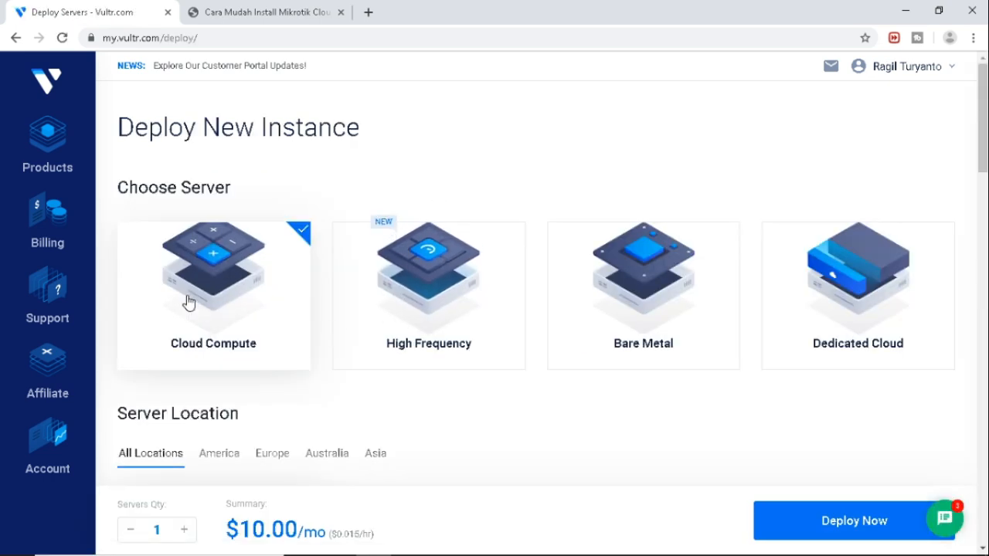
{"action": "scroll", "coordinate": [315, 385], "scroll_direction": "down", "scroll_amount": 1}
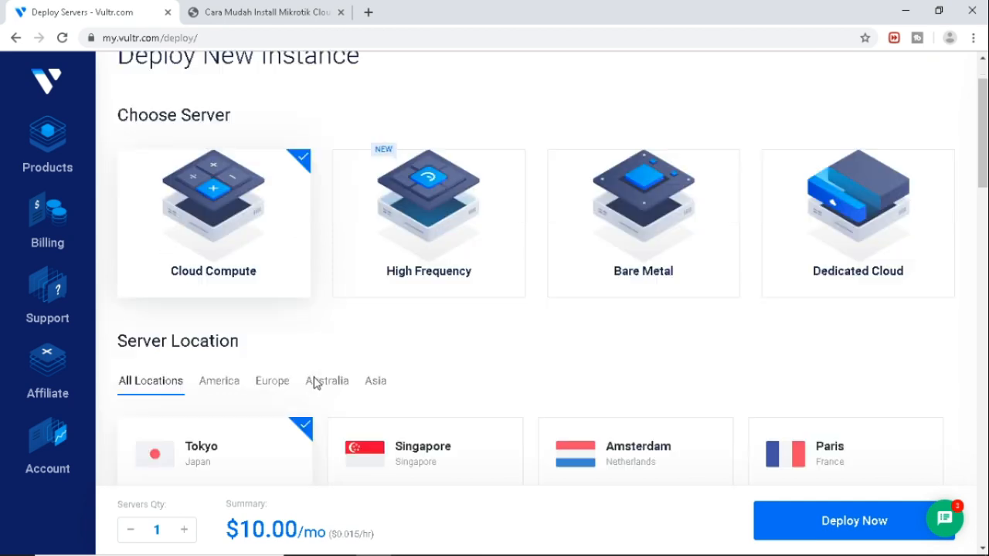
{"action": "scroll", "coordinate": [315, 384], "scroll_direction": "down", "scroll_amount": 2}
{"action": "left_click", "coordinate": [472, 310]}
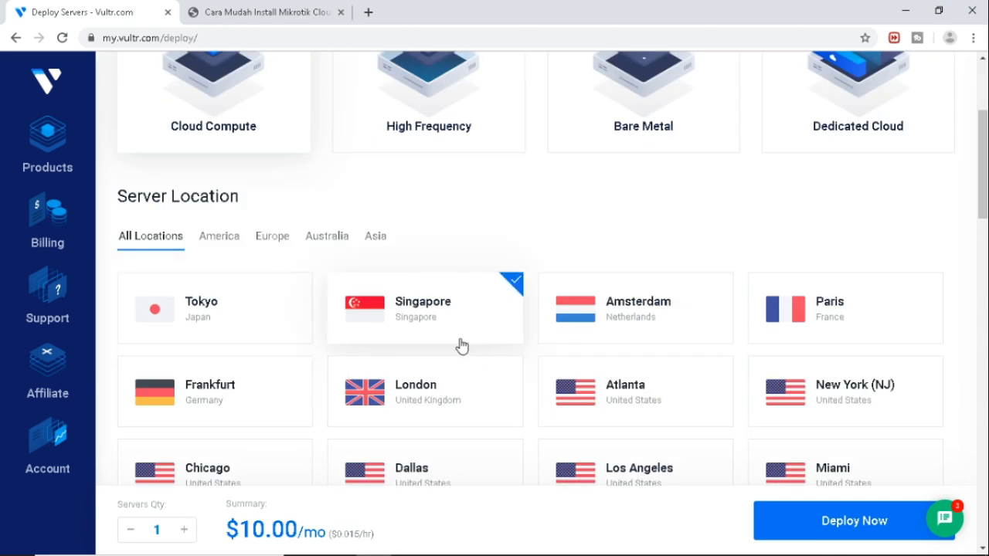
Select Ubuntu 16.04 x64 as the server operating system.
{"action": "scroll", "coordinate": [444, 243], "scroll_direction": "down", "scroll_amount": 2}
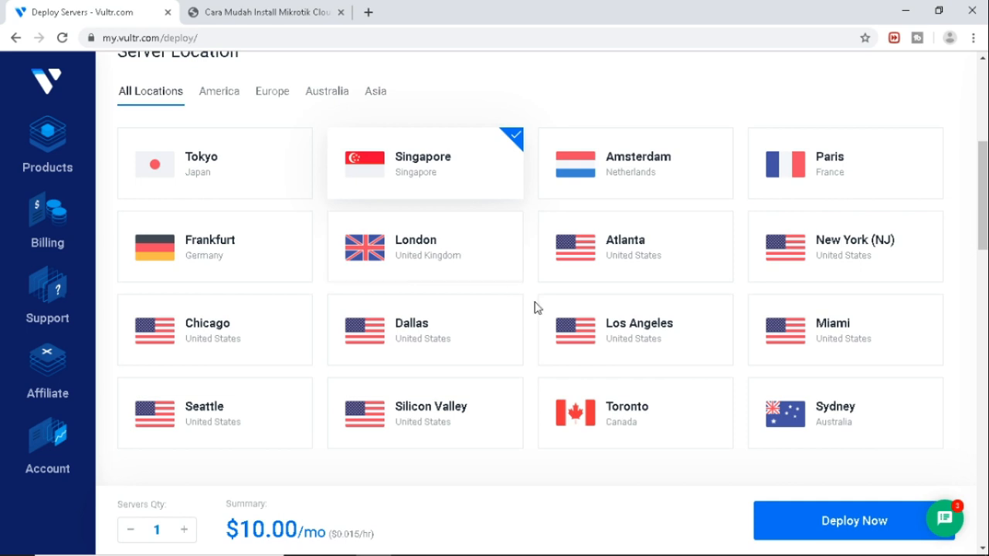
{"action": "scroll", "coordinate": [514, 353], "scroll_direction": "down", "scroll_amount": 4}
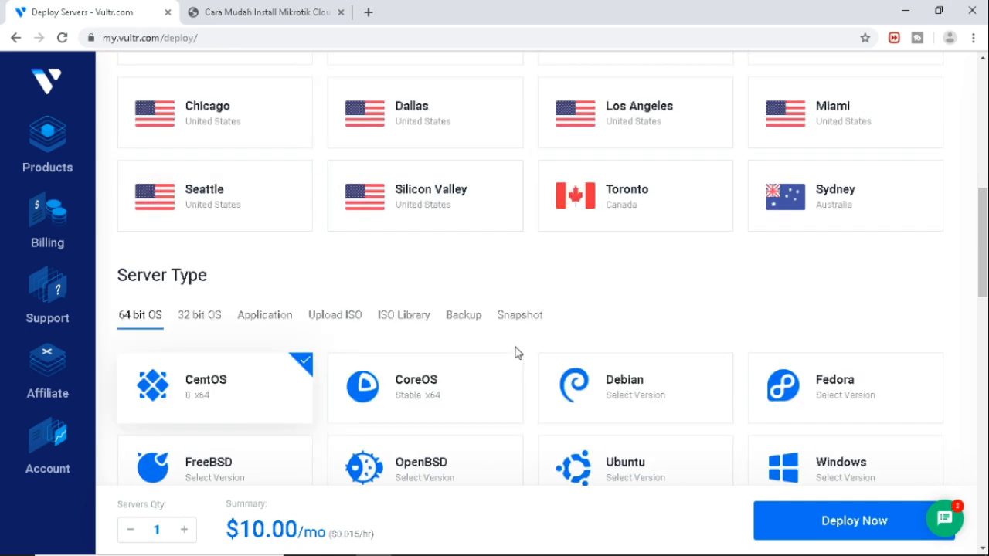
{"action": "scroll", "coordinate": [516, 354], "scroll_direction": "down", "scroll_amount": 1}
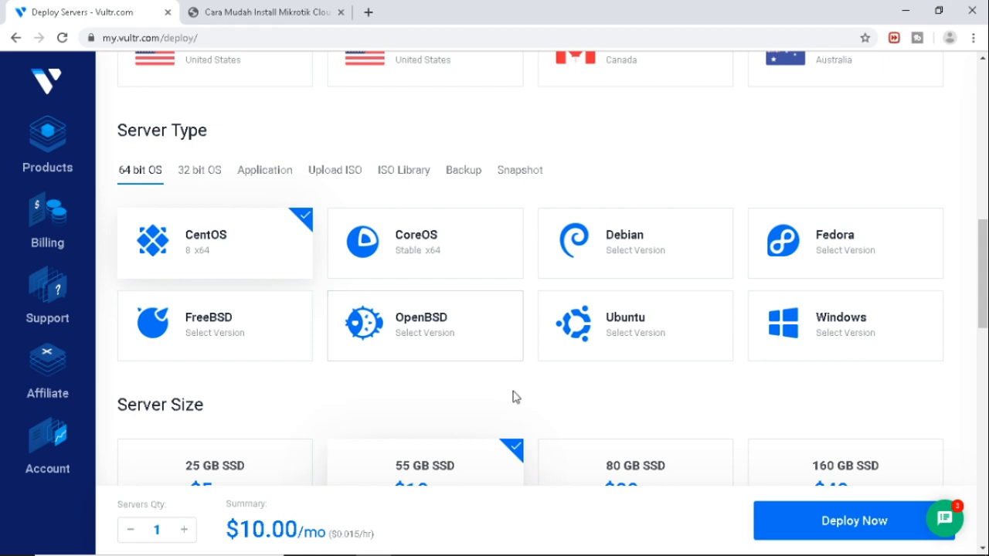
{"action": "scroll", "coordinate": [530, 282], "scroll_direction": "up", "scroll_amount": 4}
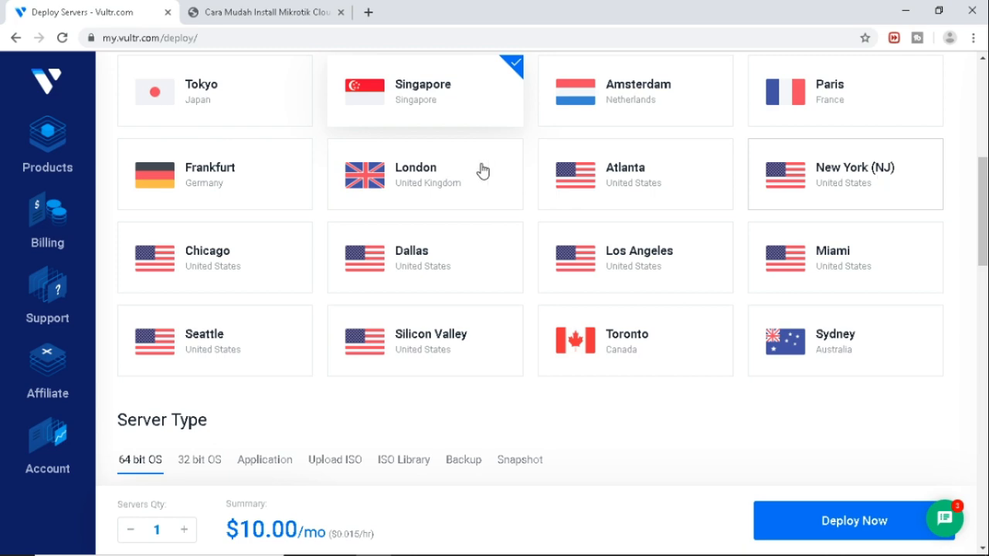
{"action": "scroll", "coordinate": [466, 302], "scroll_direction": "down", "scroll_amount": 1}
{"action": "scroll", "coordinate": [466, 301], "scroll_direction": "down", "scroll_amount": 5}
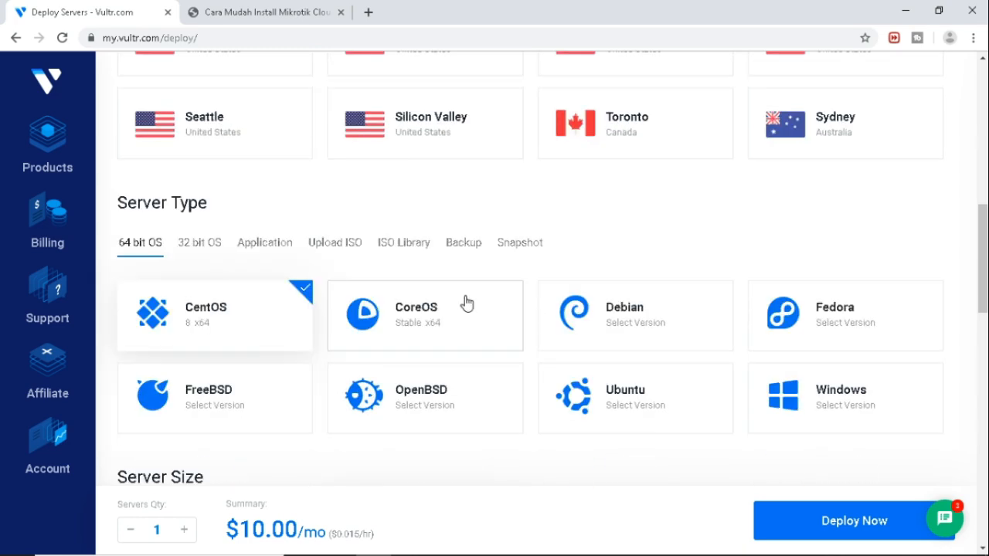
{"action": "scroll", "coordinate": [466, 301], "scroll_direction": "up", "scroll_amount": 2}
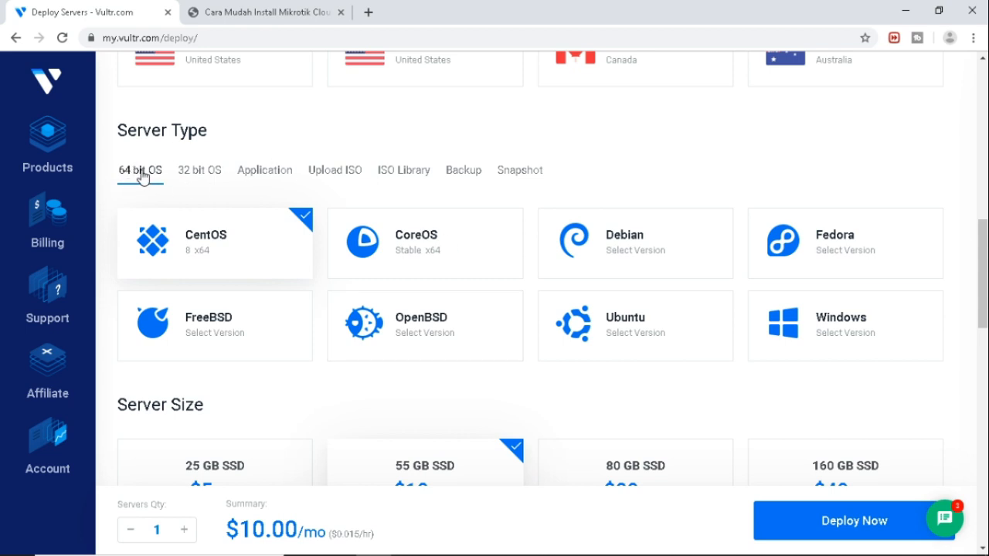
{"action": "mouse_move", "coordinate": [655, 336]}
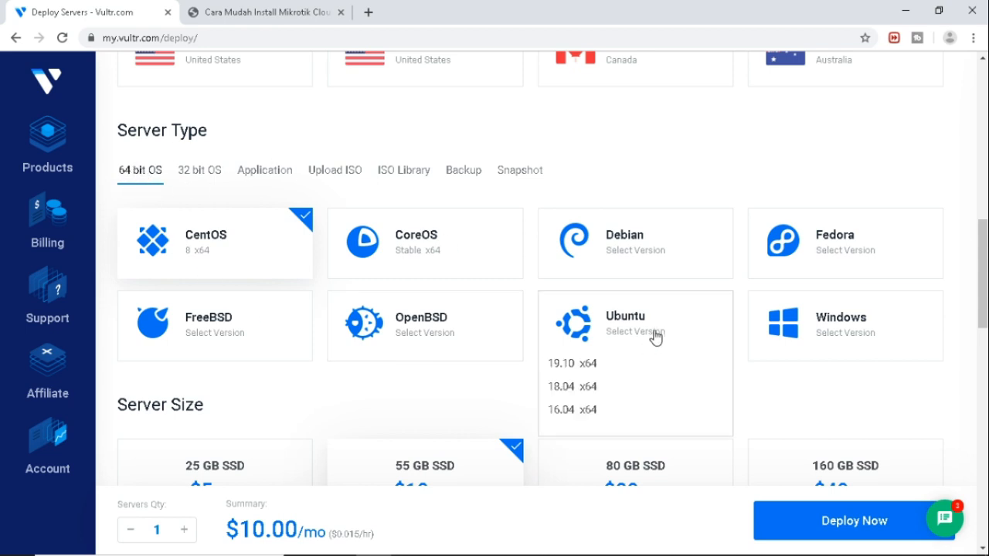
{"action": "left_click", "coordinate": [572, 418]}
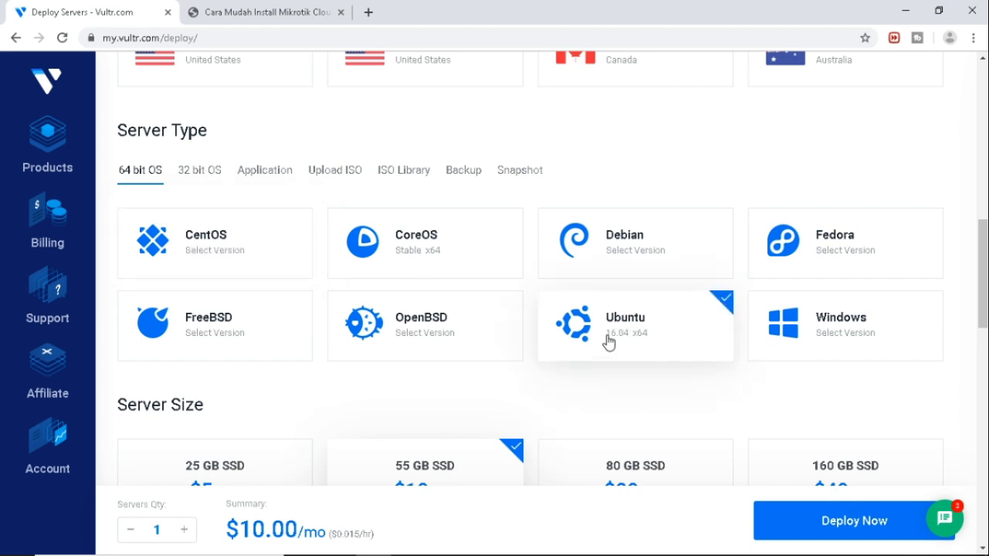
Pick the 25 GB SSD $5/mo server size.
{"action": "scroll", "coordinate": [610, 341], "scroll_direction": "down", "scroll_amount": 1}
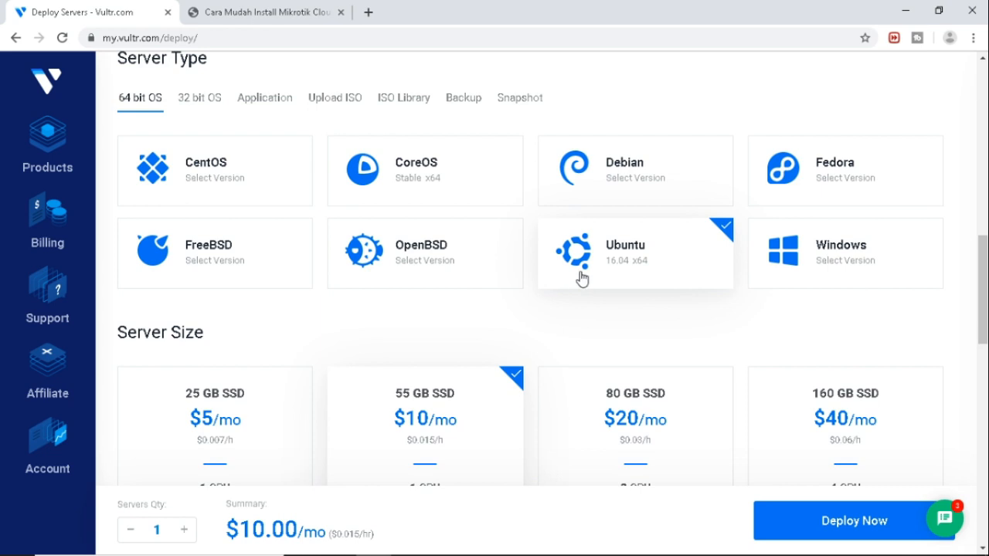
{"action": "scroll", "coordinate": [582, 279], "scroll_direction": "down", "scroll_amount": 2}
{"action": "left_click", "coordinate": [287, 331]}
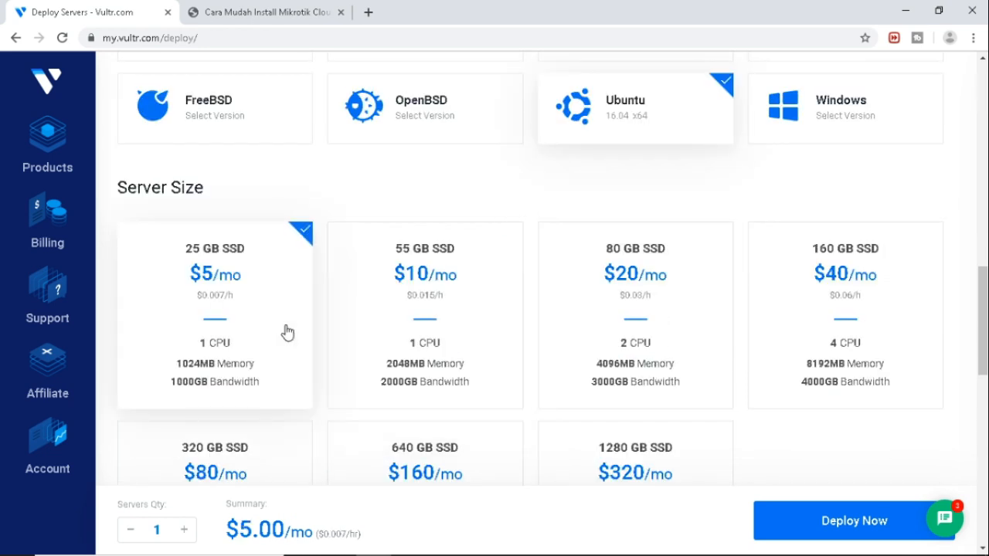
Open mikrotik.com in a new browser tab.
{"action": "left_click", "coordinate": [369, 12]}
{"action": "type", "text": "mi"}
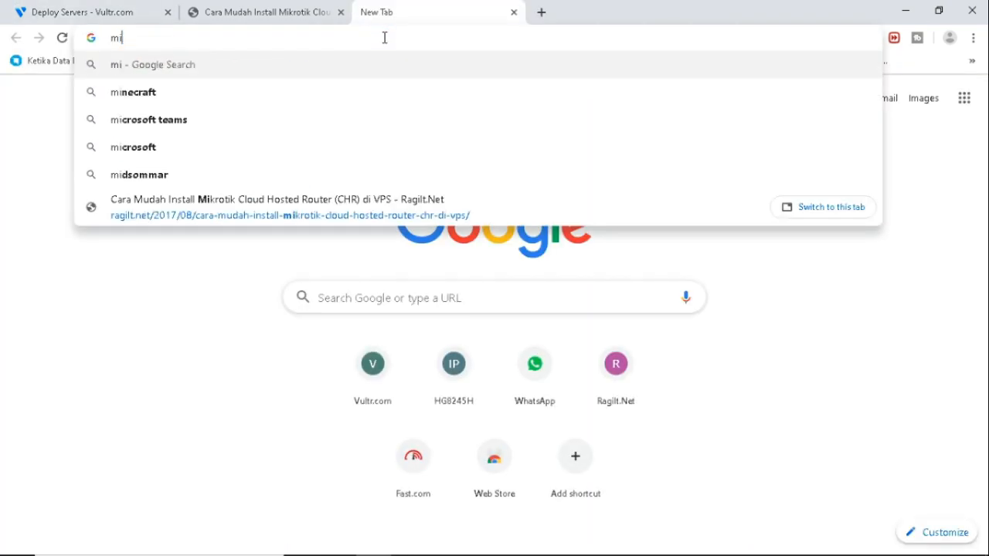
{"action": "type", "text": "krotik.com"}
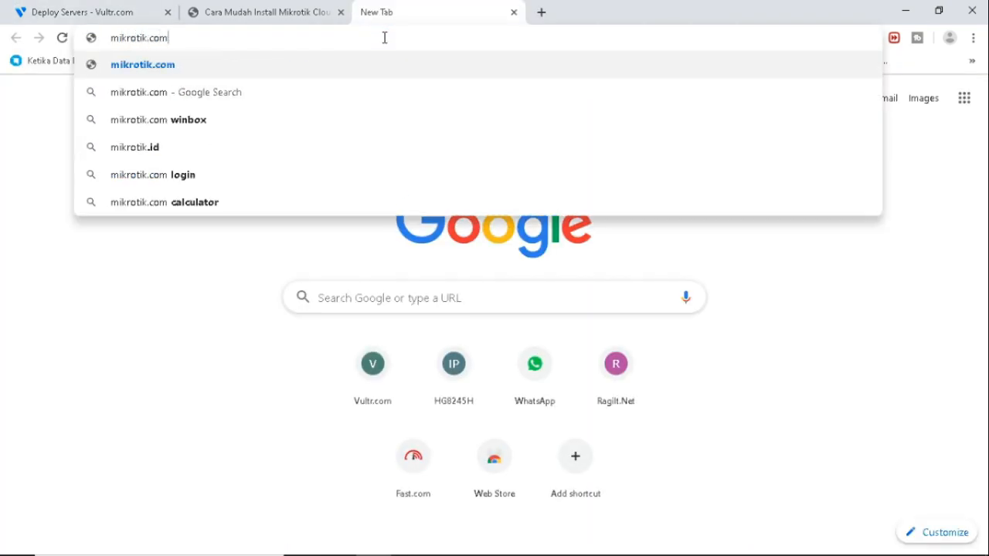
{"action": "key", "text": "Return"}
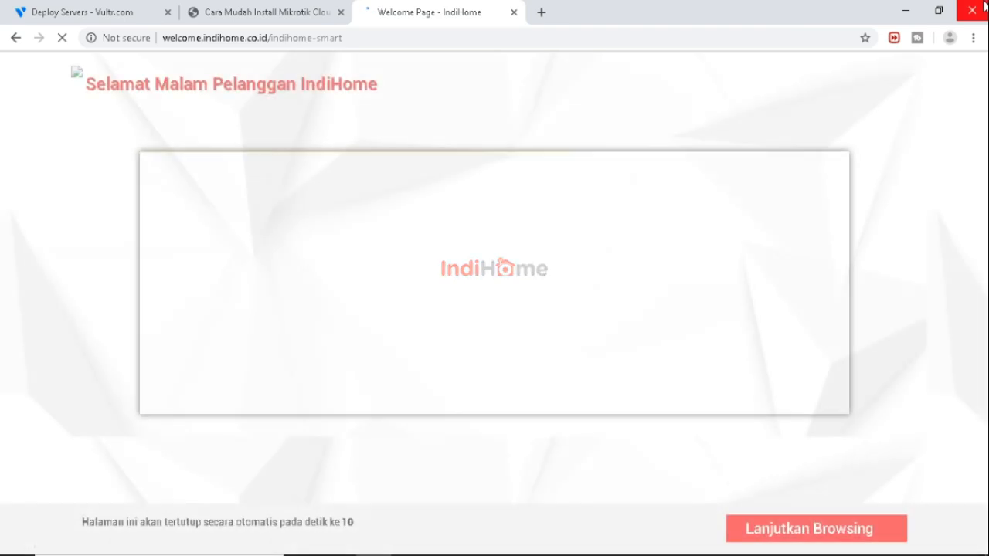
{"action": "left_click", "coordinate": [409, 43]}
{"action": "type", "text": "mikrotik.com"}
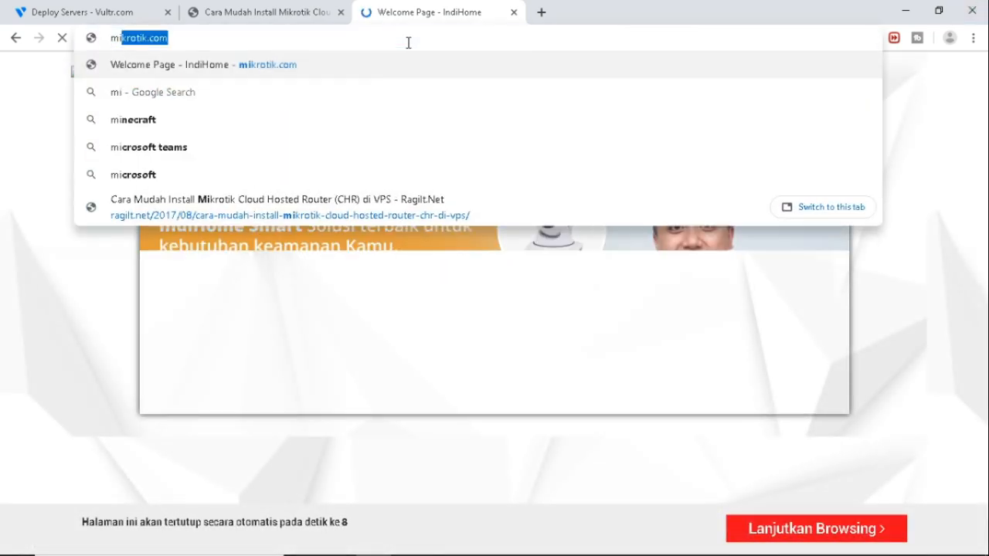
{"action": "key", "text": "Return"}
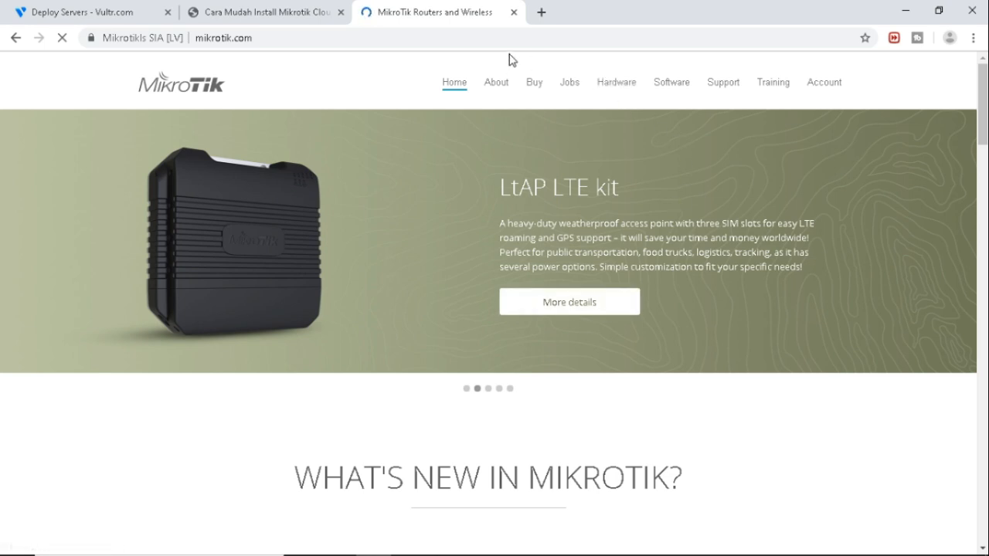
Go to mikrotik.com/download and review the Cloud Hosted Router 6.45.8 disk images.
{"action": "left_click", "coordinate": [472, 38]}
{"action": "left_click", "coordinate": [479, 39]}
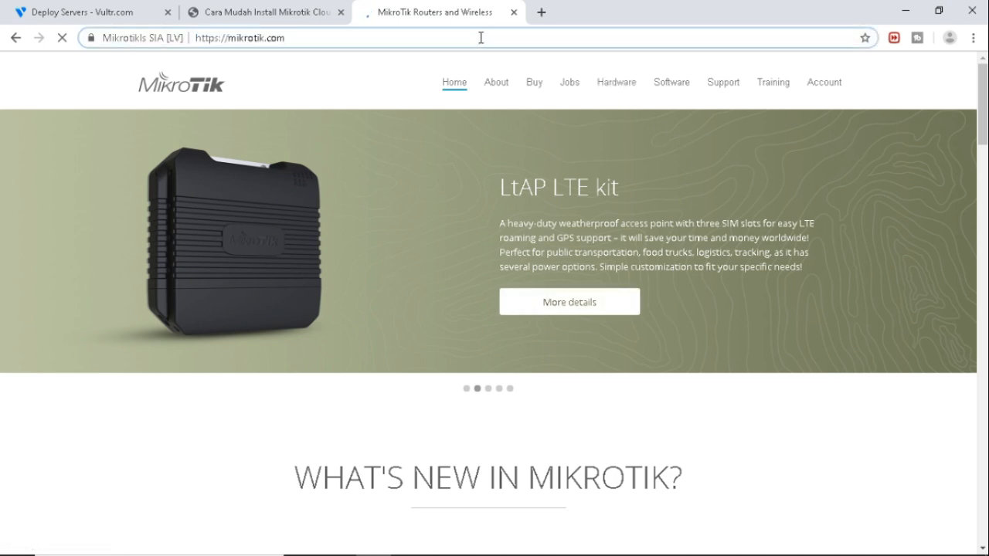
{"action": "type", "text": "/download"}
{"action": "key", "text": "Return"}
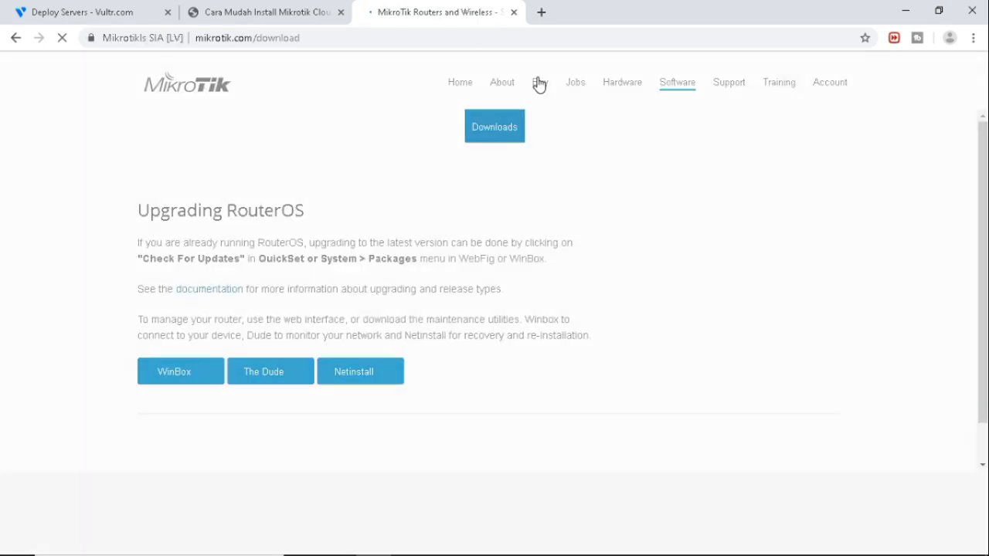
{"action": "scroll", "coordinate": [564, 320], "scroll_direction": "down", "scroll_amount": 4}
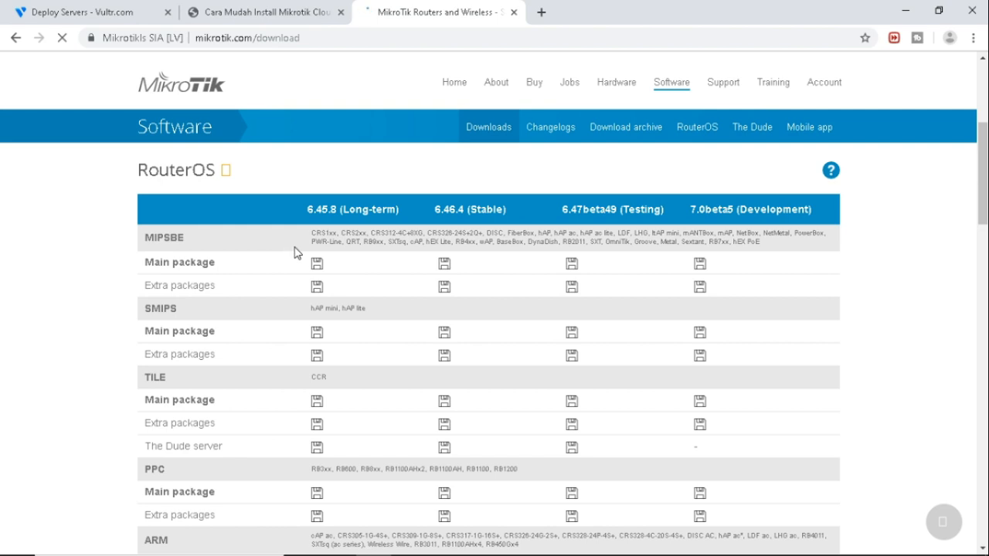
{"action": "scroll", "coordinate": [294, 253], "scroll_direction": "down", "scroll_amount": 5}
{"action": "scroll", "coordinate": [299, 247], "scroll_direction": "down", "scroll_amount": 5}
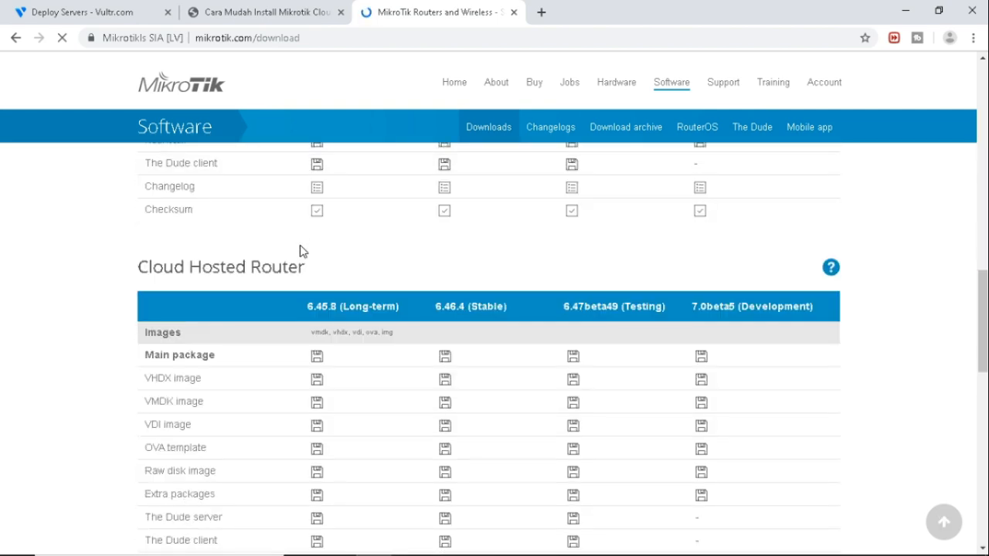
{"action": "left_click_drag", "start_coordinate": [142, 268], "coordinate": [301, 267]}
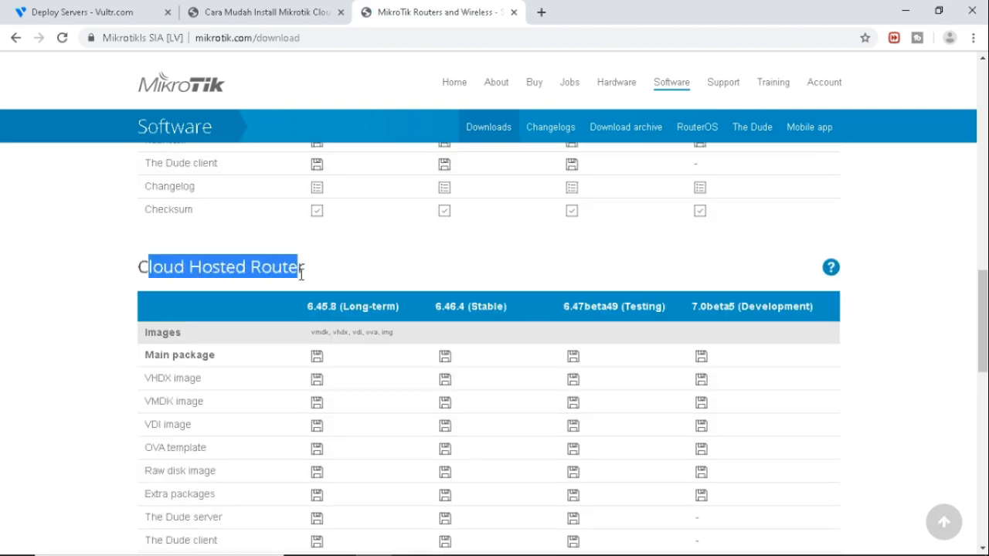
{"action": "left_click", "coordinate": [301, 401]}
{"action": "scroll", "coordinate": [358, 386], "scroll_direction": "down", "scroll_amount": 2}
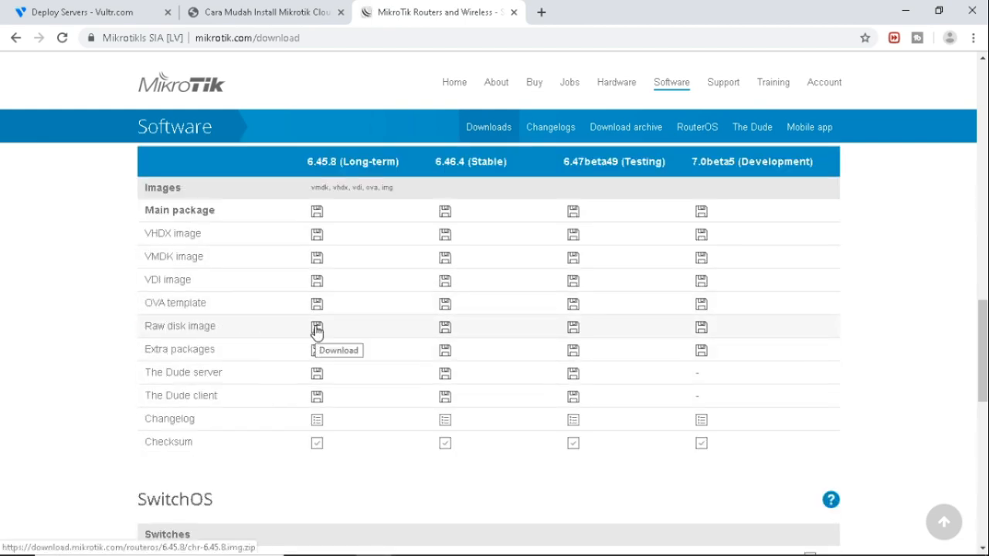
{"action": "scroll", "coordinate": [316, 331], "scroll_direction": "down", "scroll_amount": 1}
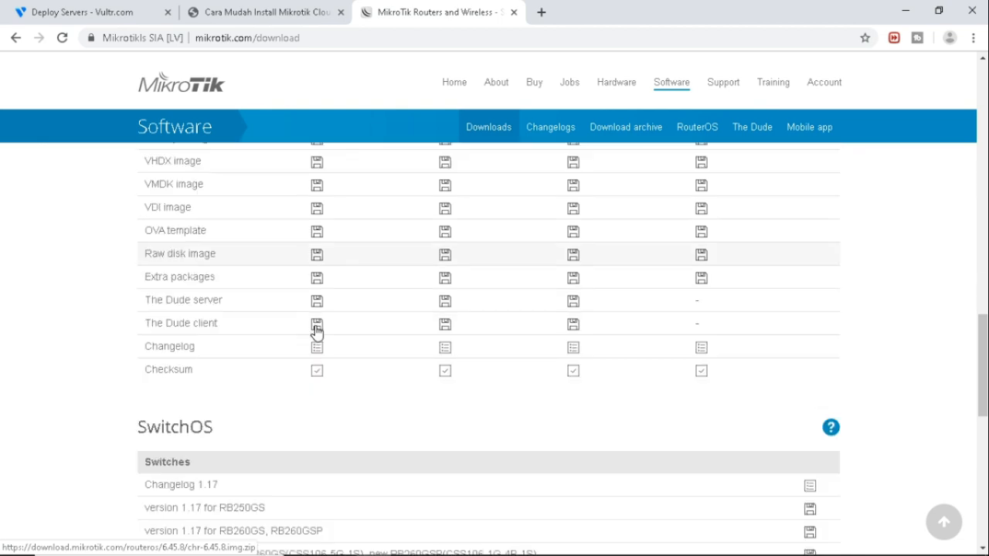
{"action": "left_click", "coordinate": [284, 14]}
Back on the Vultr deploy page, select Ubuntu 16.04 x64 for the Singapore server.
{"action": "left_click", "coordinate": [117, 14]}
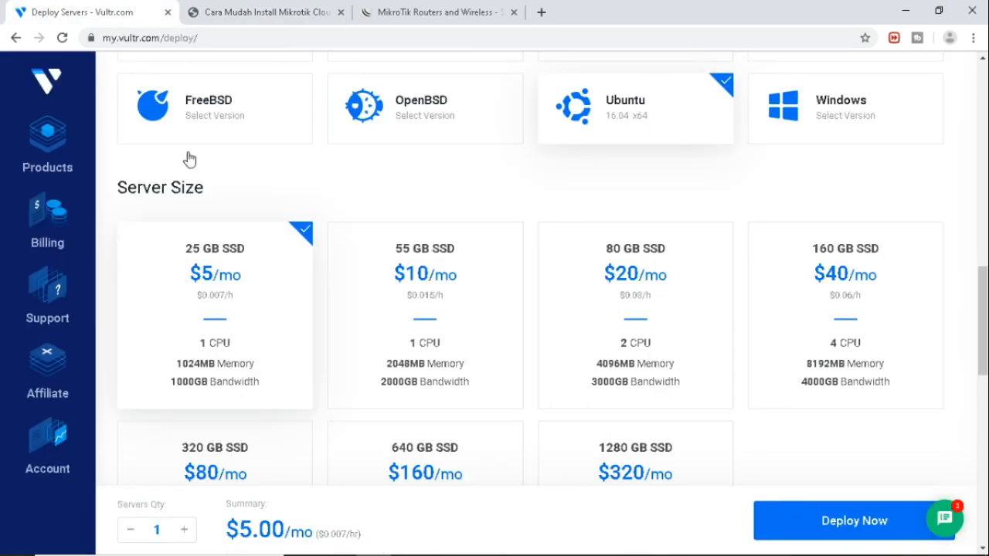
{"action": "scroll", "coordinate": [589, 314], "scroll_direction": "up", "scroll_amount": 2}
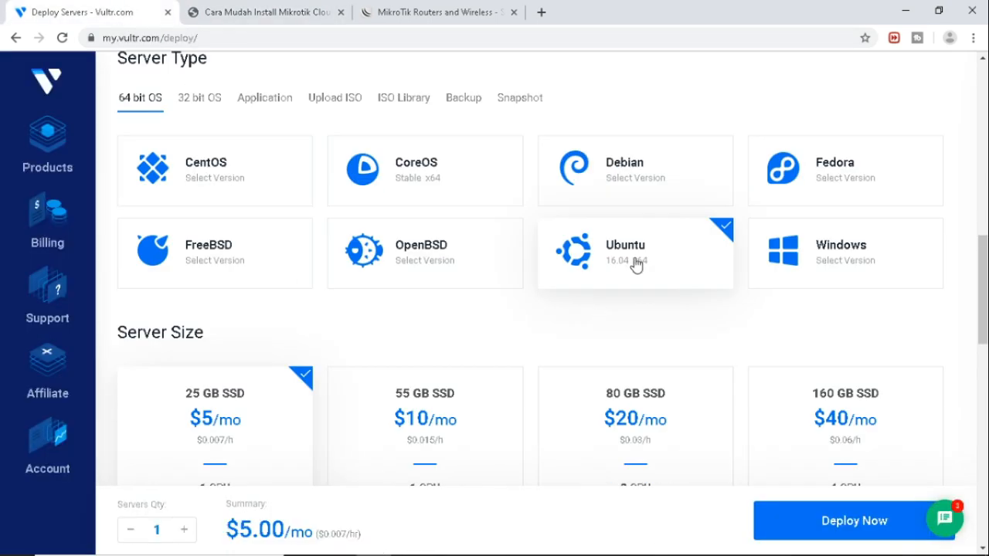
{"action": "scroll", "coordinate": [636, 262], "scroll_direction": "up", "scroll_amount": 5}
{"action": "scroll", "coordinate": [636, 263], "scroll_direction": "up", "scroll_amount": 2}
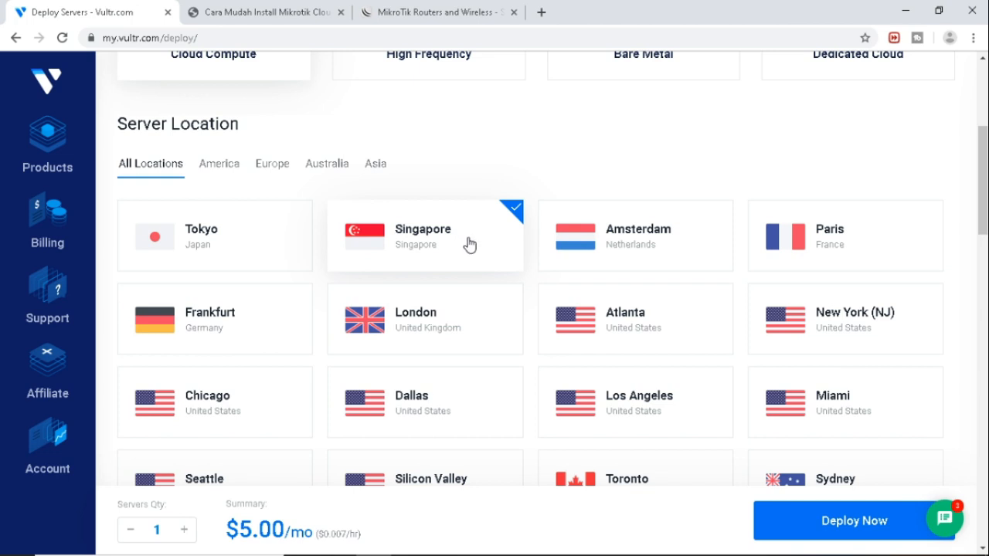
{"action": "scroll", "coordinate": [469, 245], "scroll_direction": "down", "scroll_amount": 6}
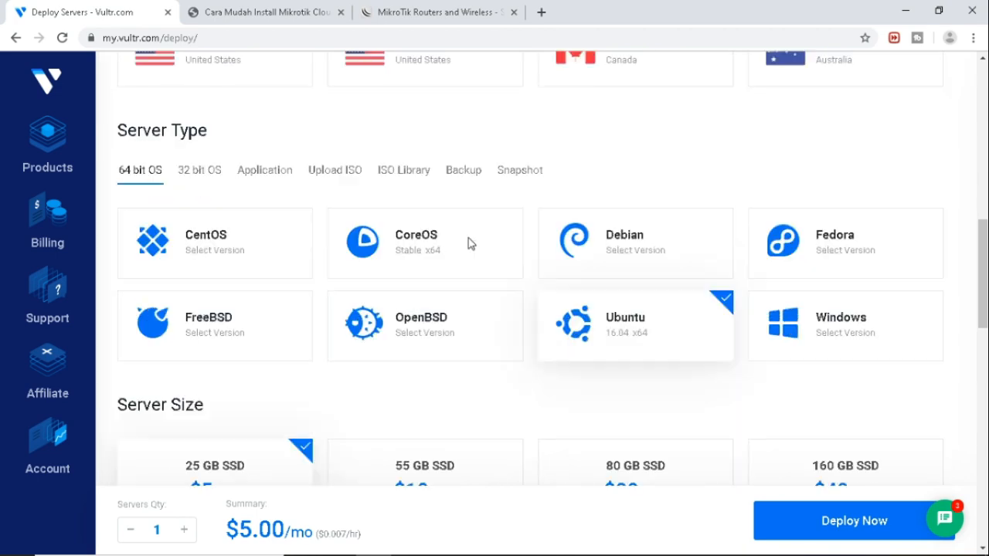
{"action": "left_click", "coordinate": [663, 330]}
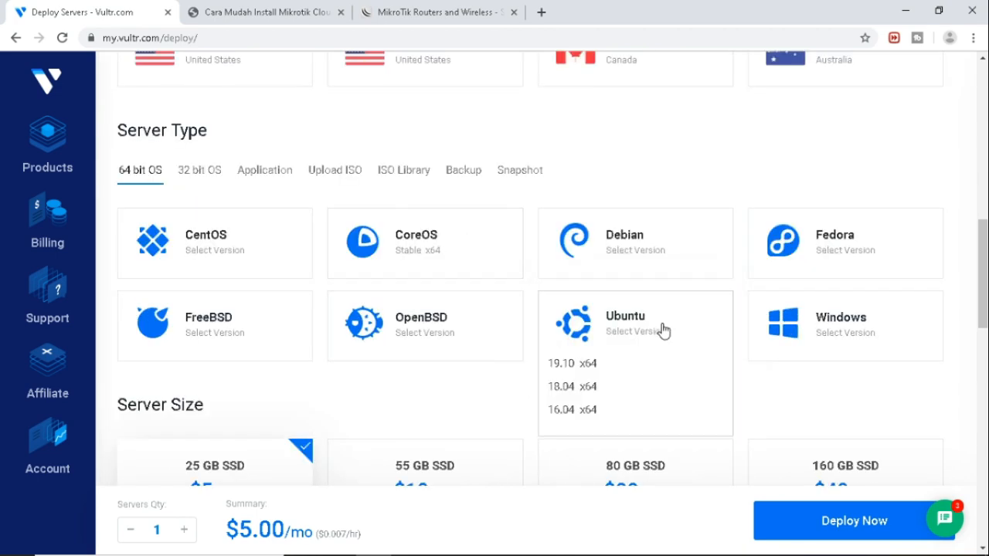
{"action": "left_click", "coordinate": [590, 410]}
Deploy the $5/mo Singapore server and minimize the browser.
{"action": "scroll", "coordinate": [662, 324], "scroll_direction": "down", "scroll_amount": 3}
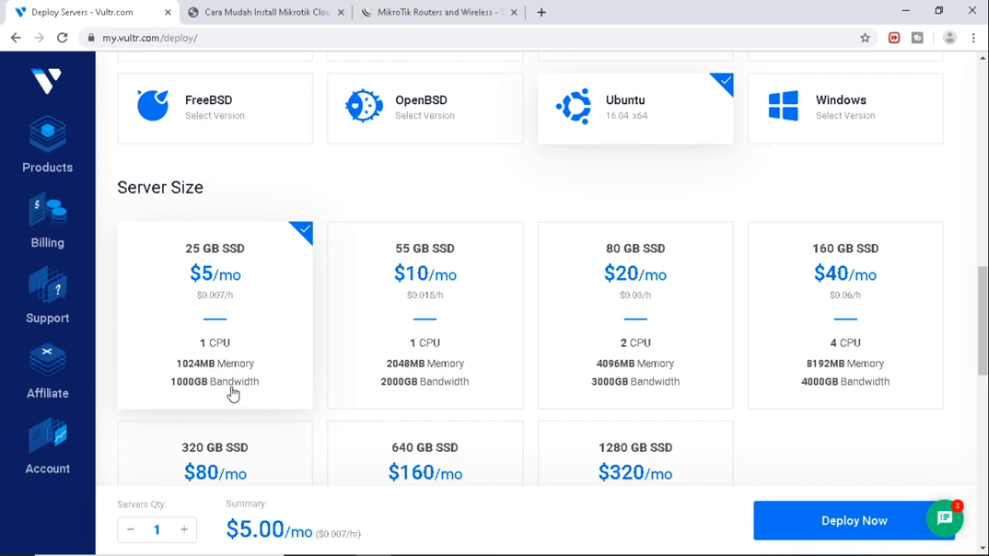
{"action": "left_click", "coordinate": [893, 523]}
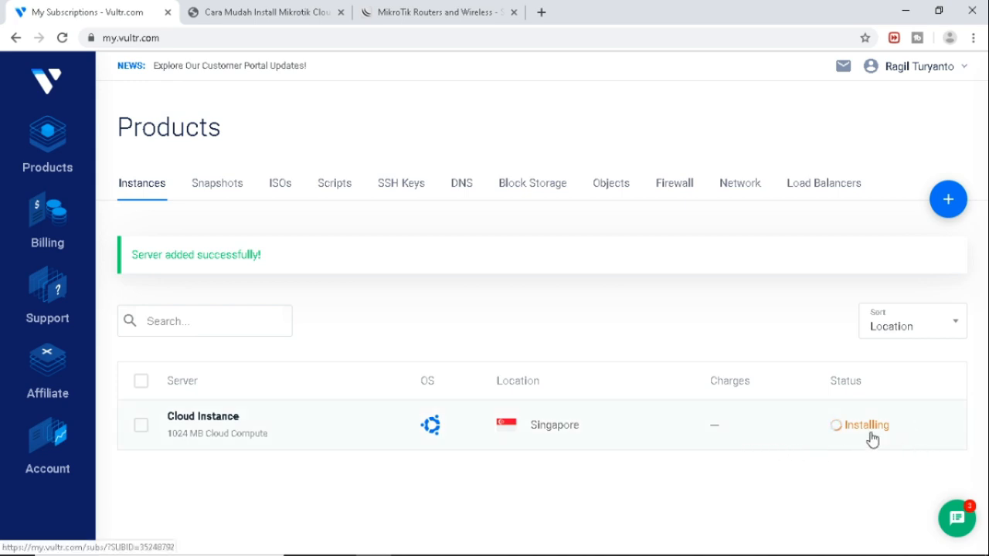
{"action": "left_click", "coordinate": [904, 9]}
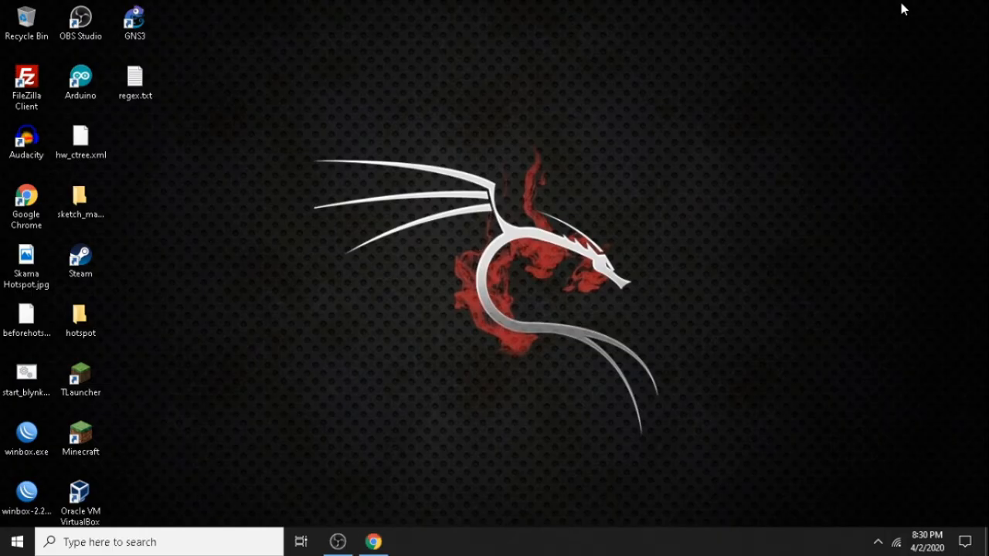
Launch PuTTY via Windows search 'putty' and move its configuration window up-left.
{"action": "left_click", "coordinate": [83, 545]}
{"action": "type", "text": "putty"}
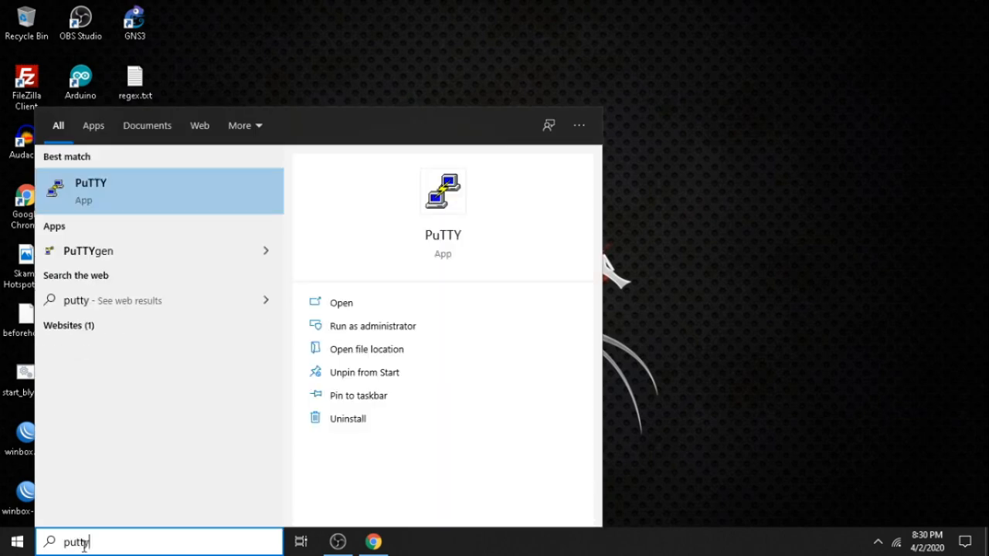
{"action": "left_click", "coordinate": [136, 190]}
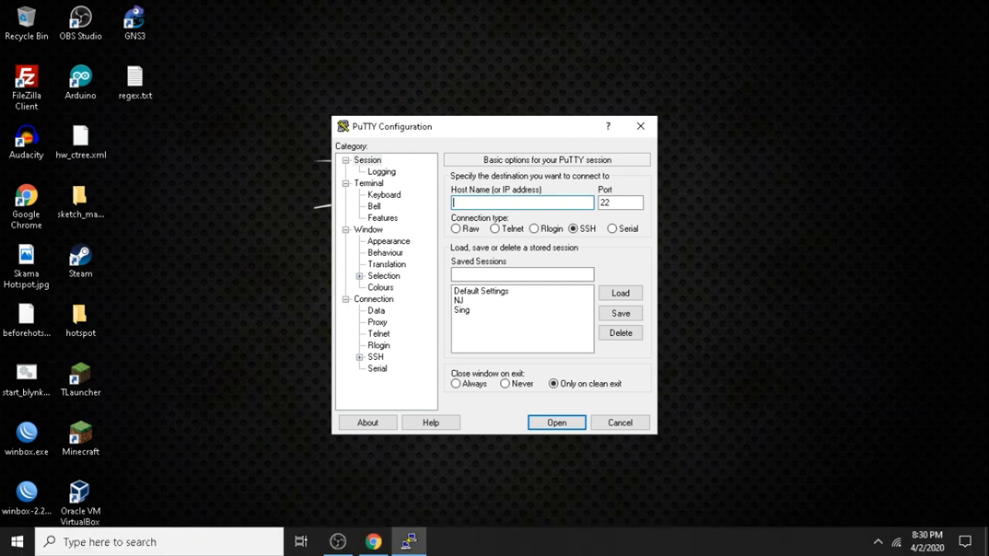
{"action": "left_click_drag", "start_coordinate": [476, 126], "coordinate": [314, 59]}
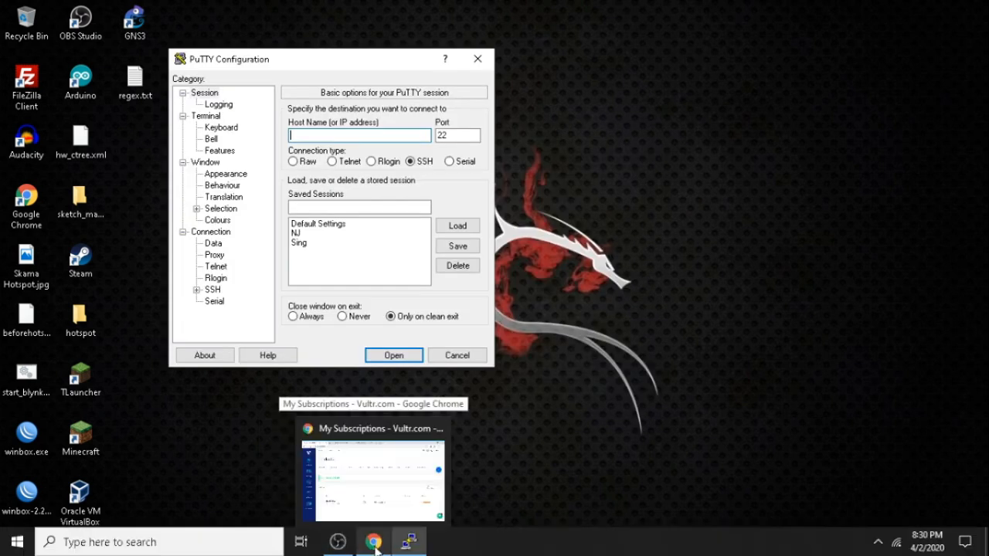
{"action": "left_click", "coordinate": [374, 543]}
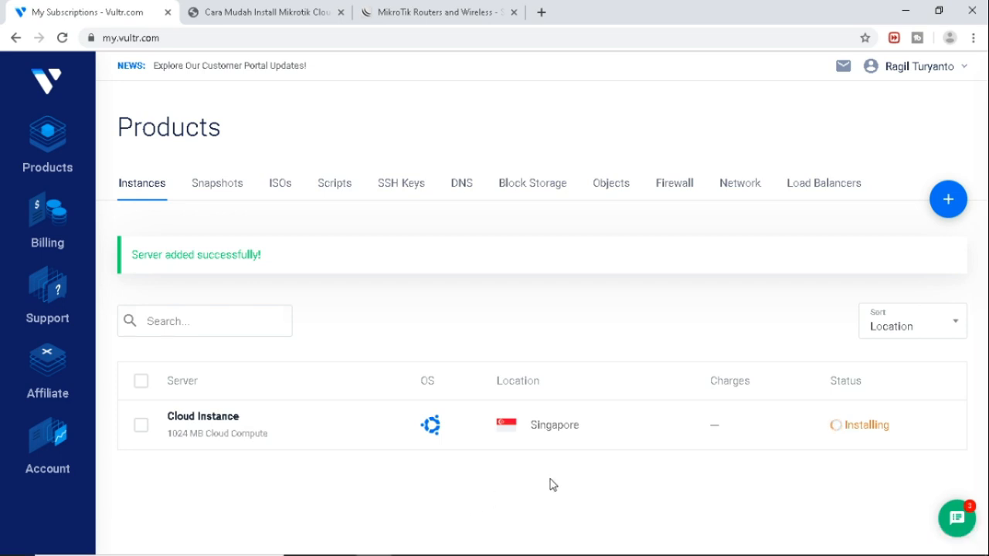
Refresh the Instances list, open the Singapore instance's Server Details, and select IP 139.180.159.218.
{"action": "left_click", "coordinate": [61, 163]}
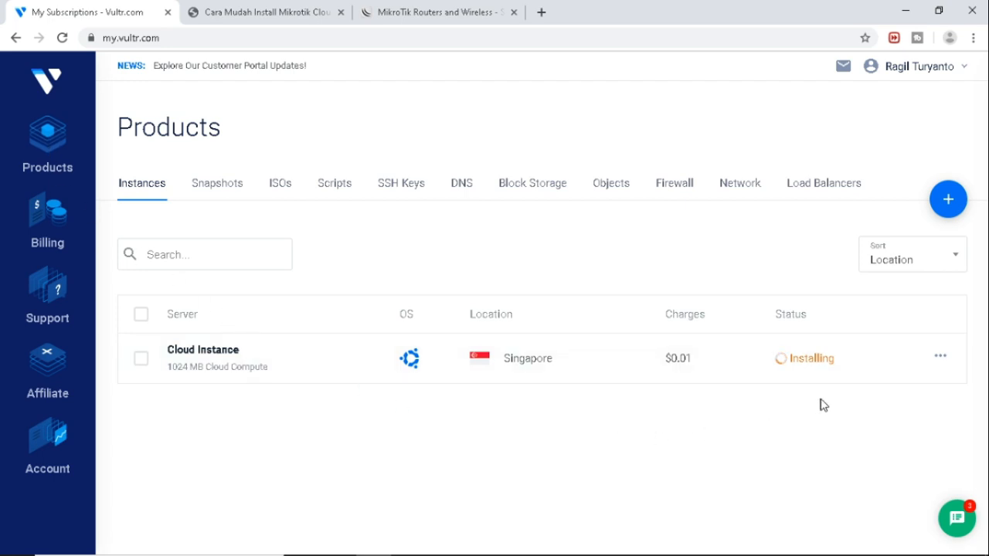
{"action": "left_click", "coordinate": [44, 141]}
{"action": "left_click", "coordinate": [216, 193]}
{"action": "left_click", "coordinate": [152, 193]}
{"action": "left_click", "coordinate": [948, 365]}
{"action": "left_click", "coordinate": [850, 394]}
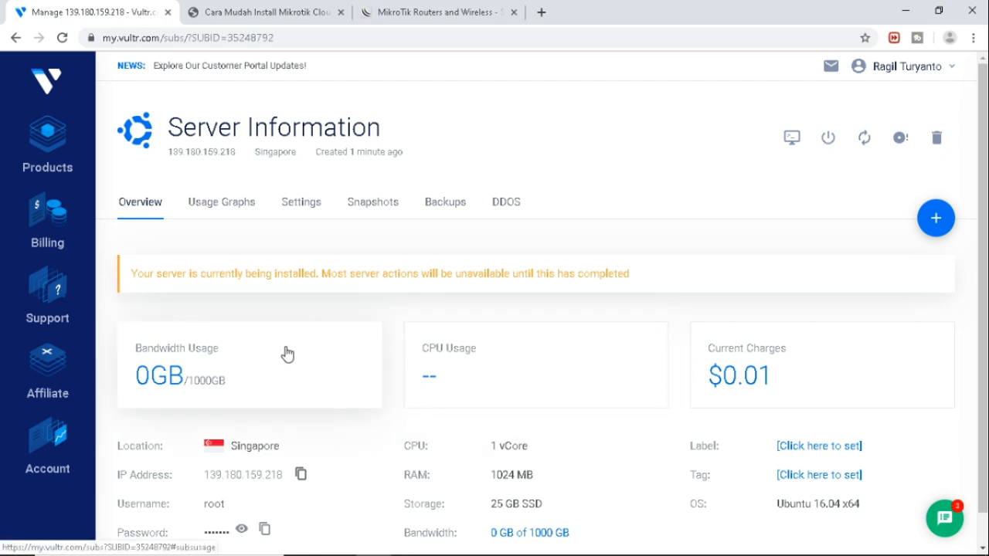
{"action": "scroll", "coordinate": [290, 356], "scroll_direction": "down", "scroll_amount": 1}
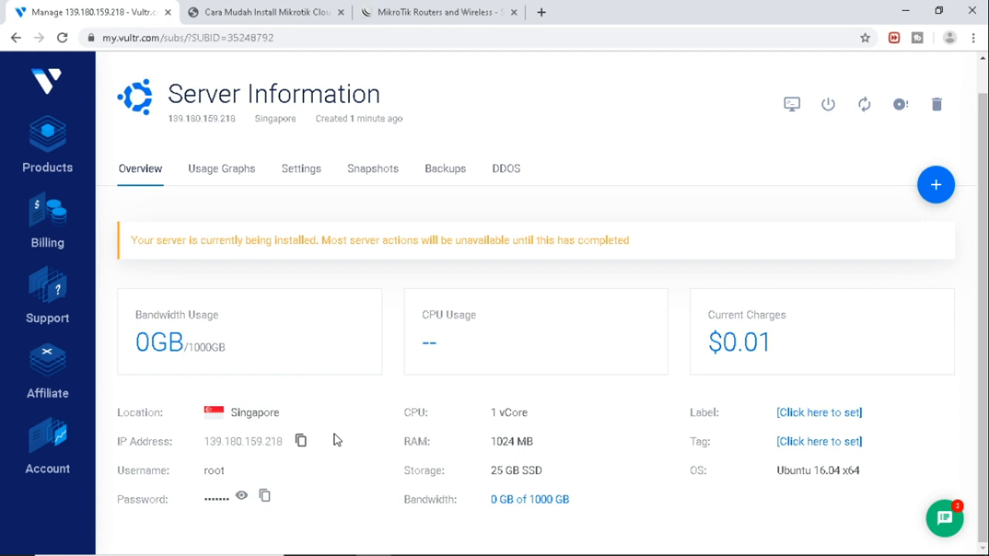
{"action": "double_click", "coordinate": [236, 441]}
{"action": "key", "text": "ctrl+c"}
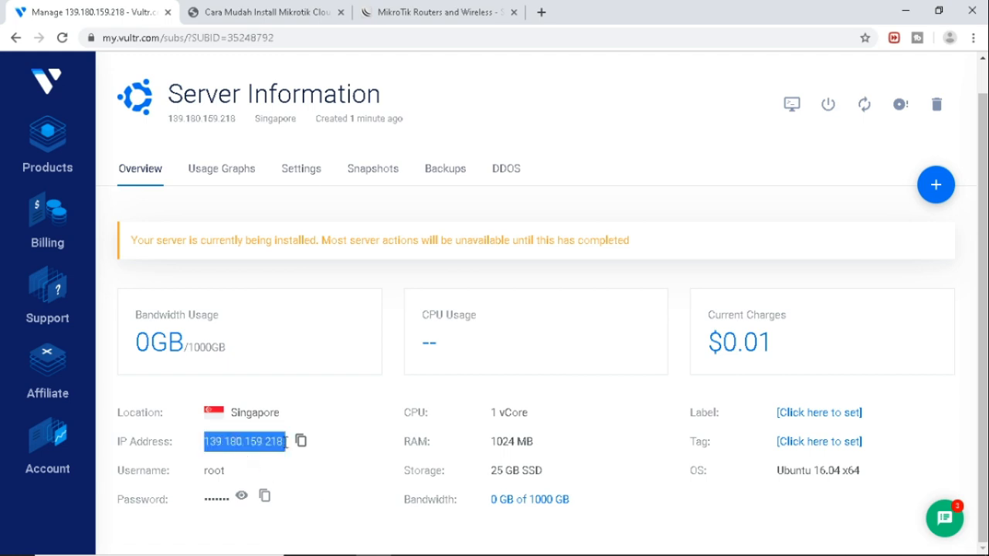
Copy IP 139.180.159.218 into PuTTY's Host Name and save it as session SingaporeVPN.
{"action": "left_click", "coordinate": [301, 441]}
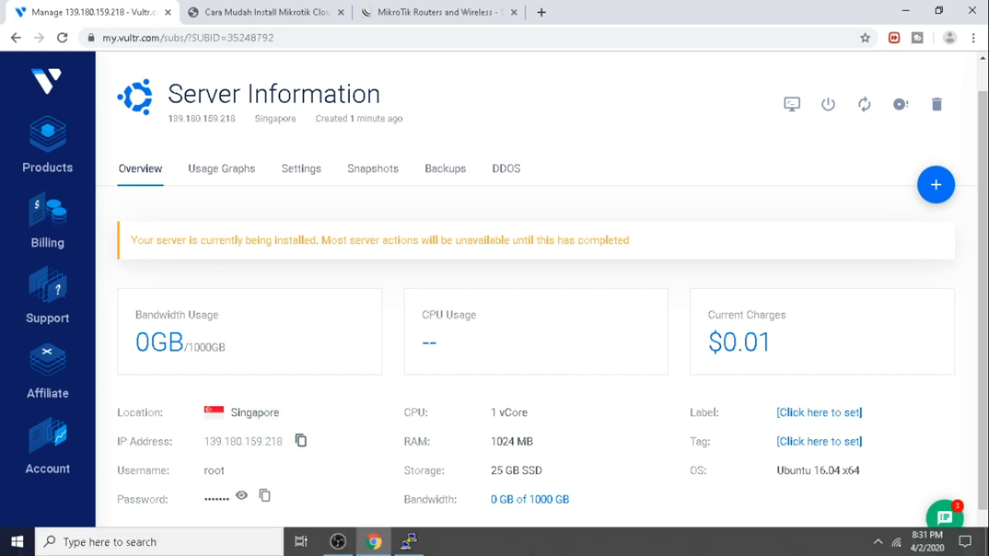
{"action": "left_click", "coordinate": [408, 542]}
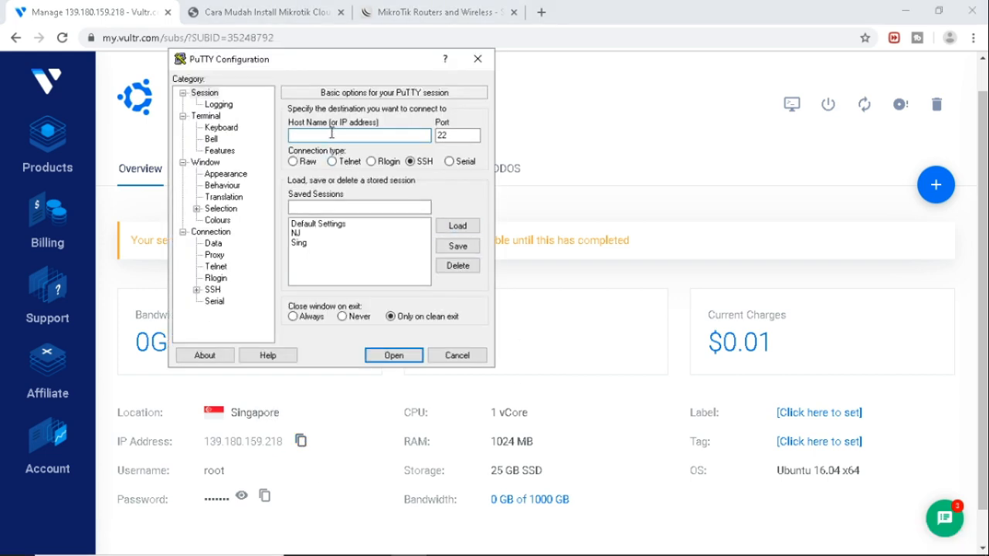
{"action": "key", "text": "ctrl+v"}
{"action": "left_click", "coordinate": [369, 206]}
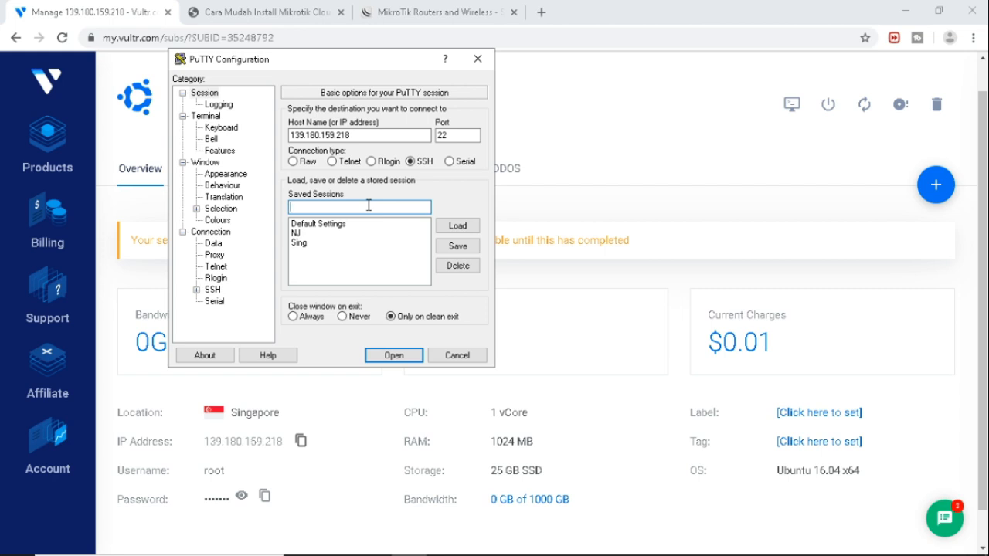
{"action": "type", "text": "SingaporeVPN"}
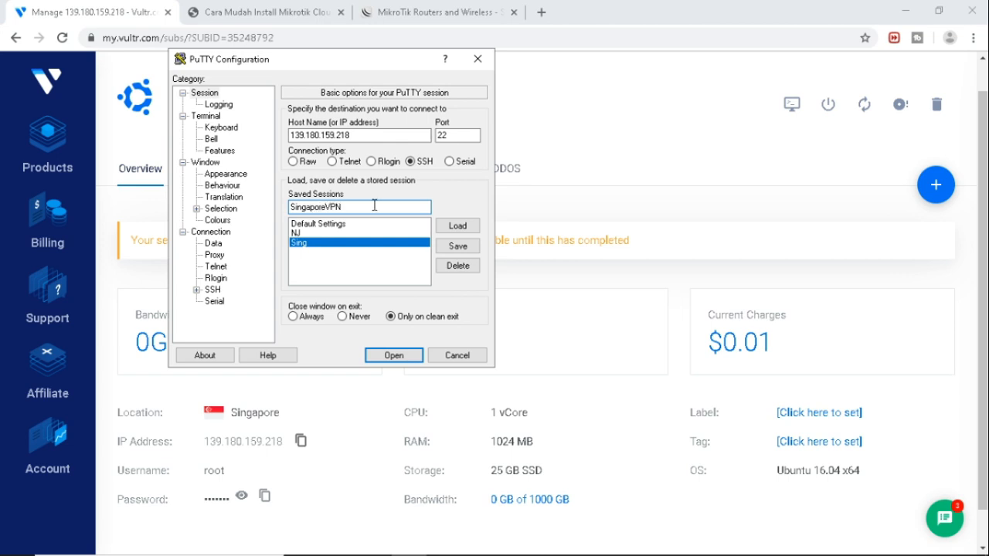
{"action": "left_click", "coordinate": [457, 246]}
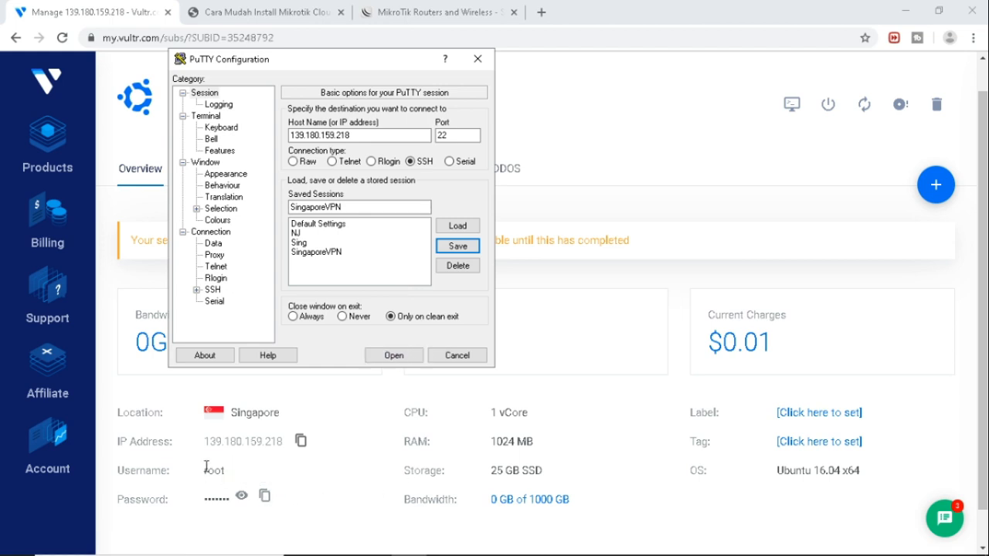
Copy the server's root password and open the SSH connection.
{"action": "left_click", "coordinate": [265, 498]}
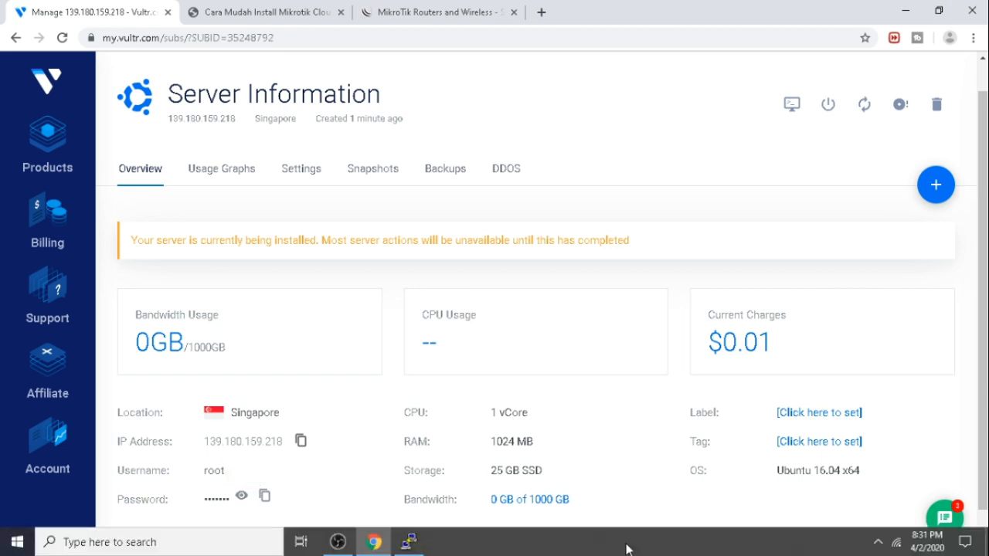
{"action": "left_click", "coordinate": [396, 542]}
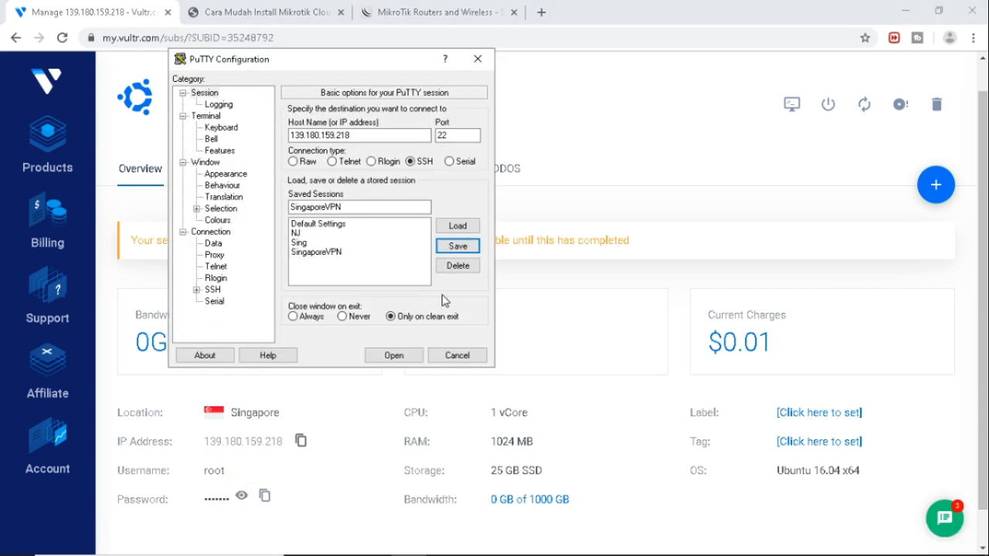
{"action": "left_click", "coordinate": [394, 356]}
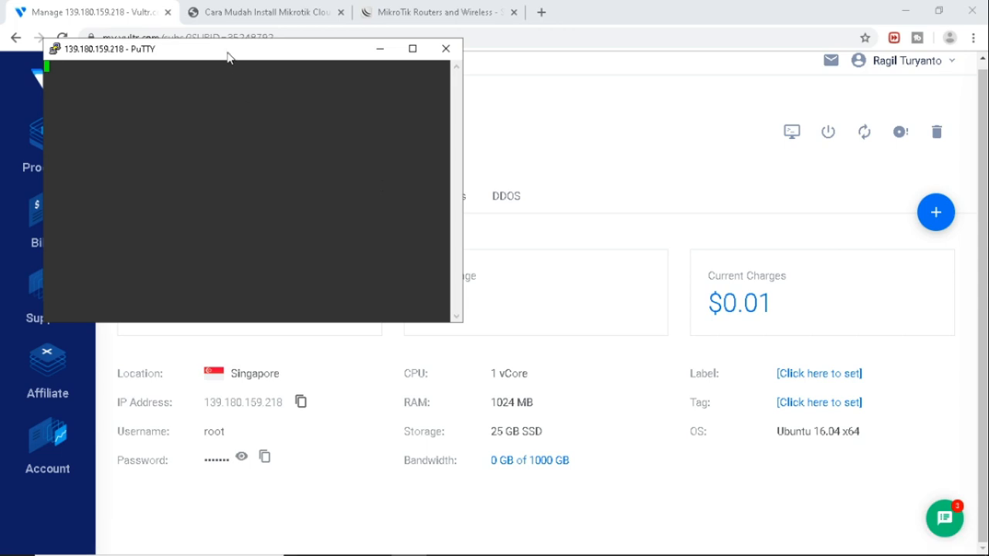
Reposition the PuTTY terminal, then close that session.
{"action": "left_click_drag", "start_coordinate": [228, 55], "coordinate": [738, 199]}
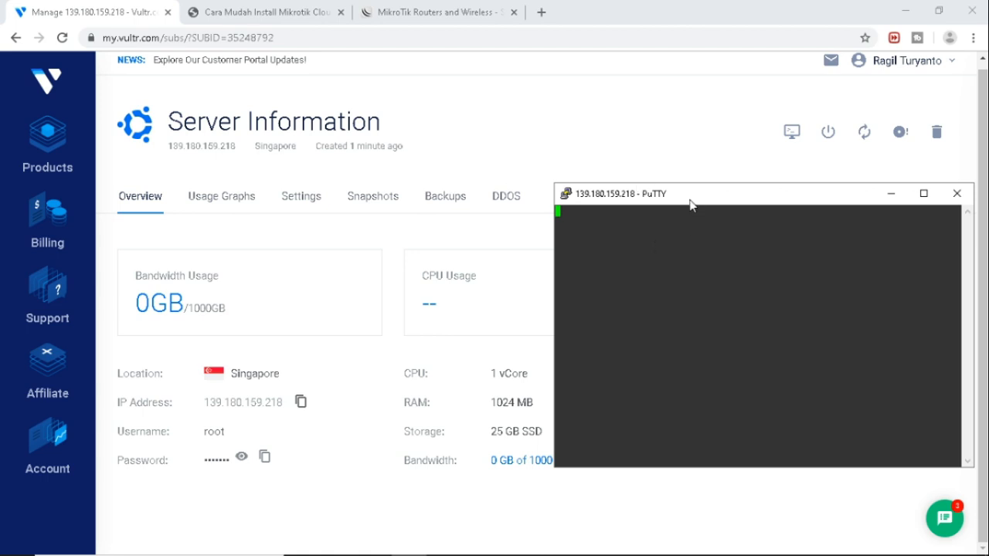
{"action": "left_click_drag", "start_coordinate": [690, 205], "coordinate": [469, 162]}
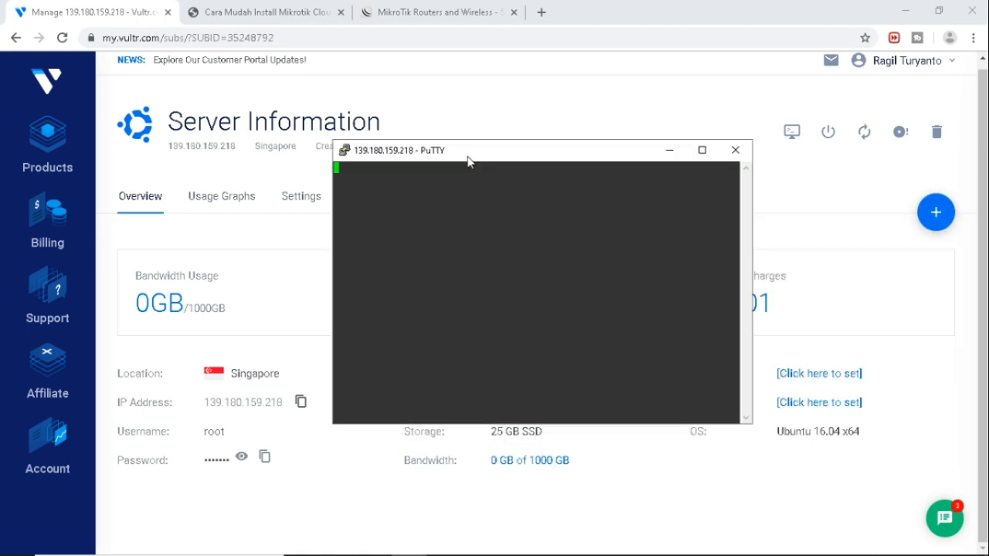
{"action": "left_click", "coordinate": [736, 150]}
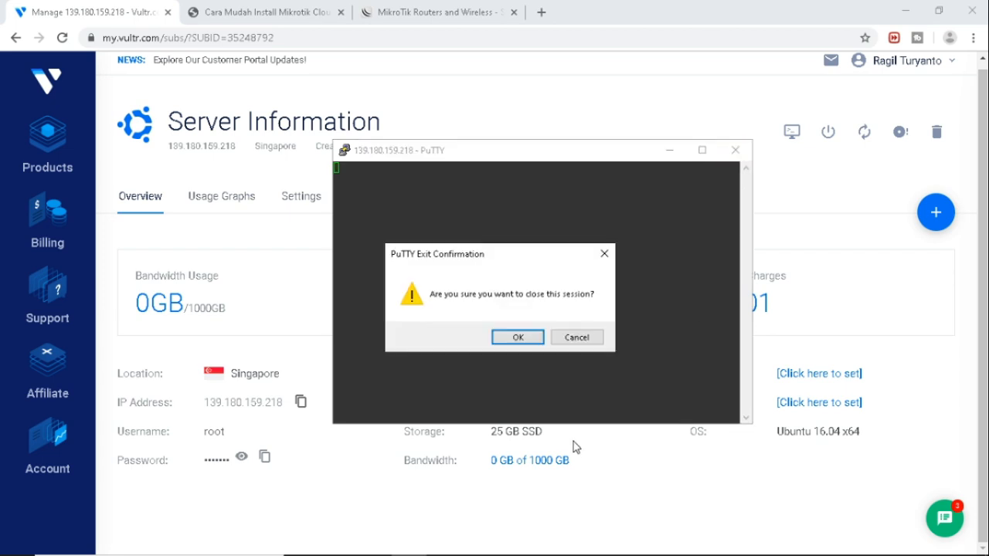
{"action": "left_click", "coordinate": [523, 340]}
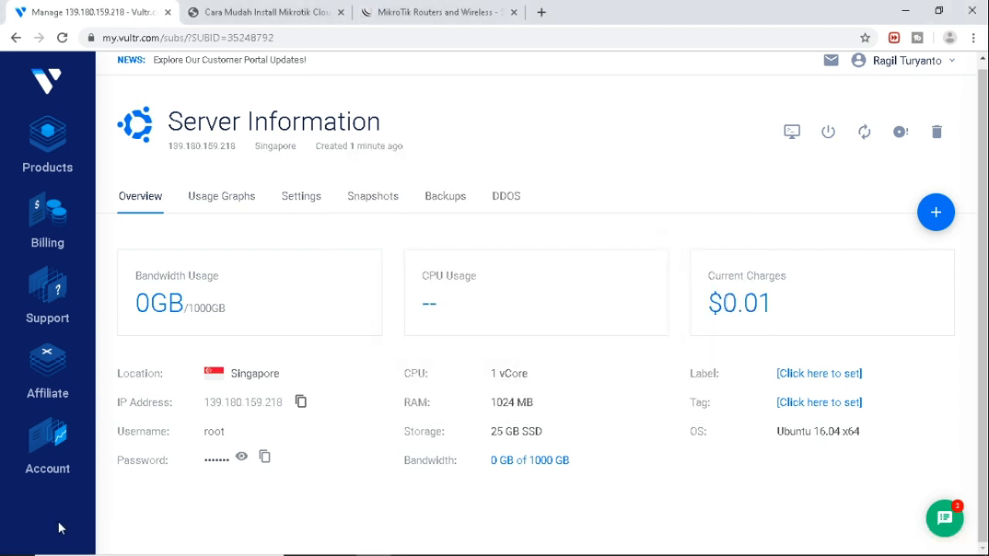
Relaunch PuTTY, load the SingaporeVPN saved session and connect.
{"action": "left_click", "coordinate": [176, 549]}
{"action": "type", "text": "pu"}
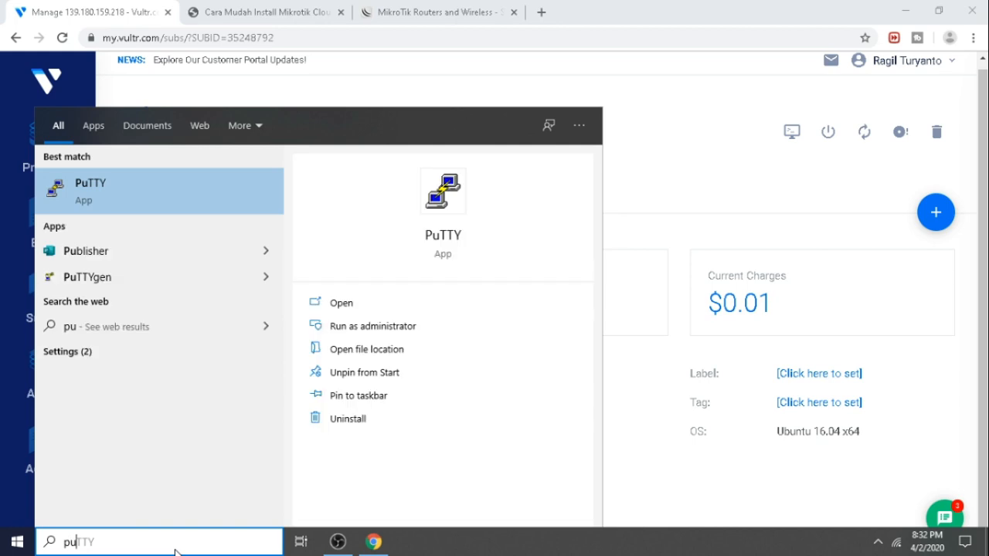
{"action": "left_click", "coordinate": [126, 187]}
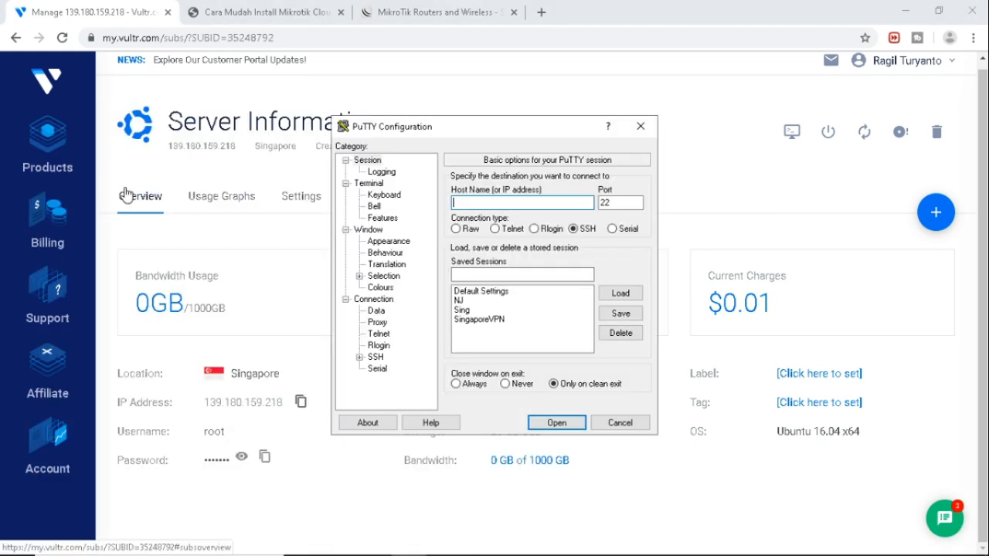
{"action": "left_click", "coordinate": [484, 319]}
{"action": "left_click", "coordinate": [620, 294]}
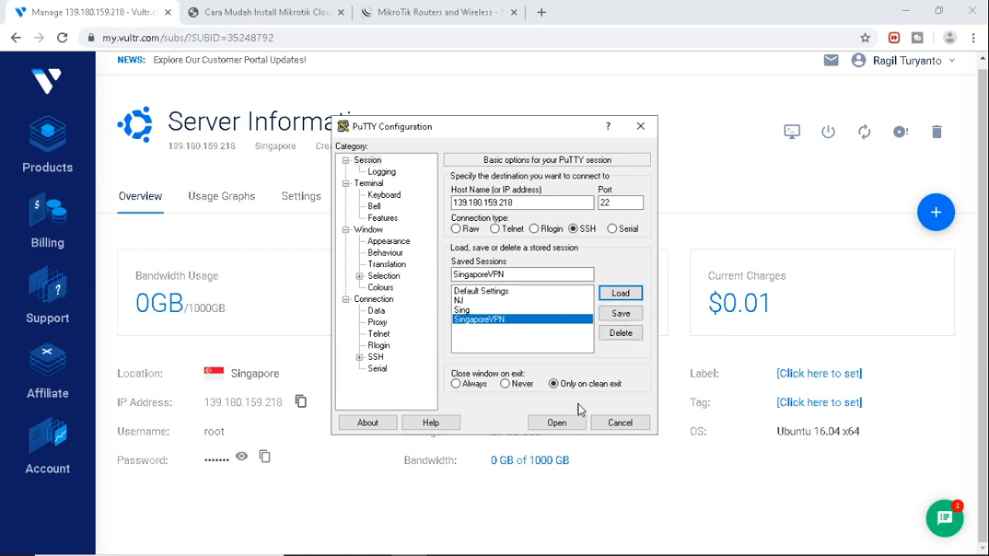
{"action": "left_click", "coordinate": [559, 422]}
Accept the host key and log in as root with the password.
{"action": "left_click", "coordinate": [435, 379]}
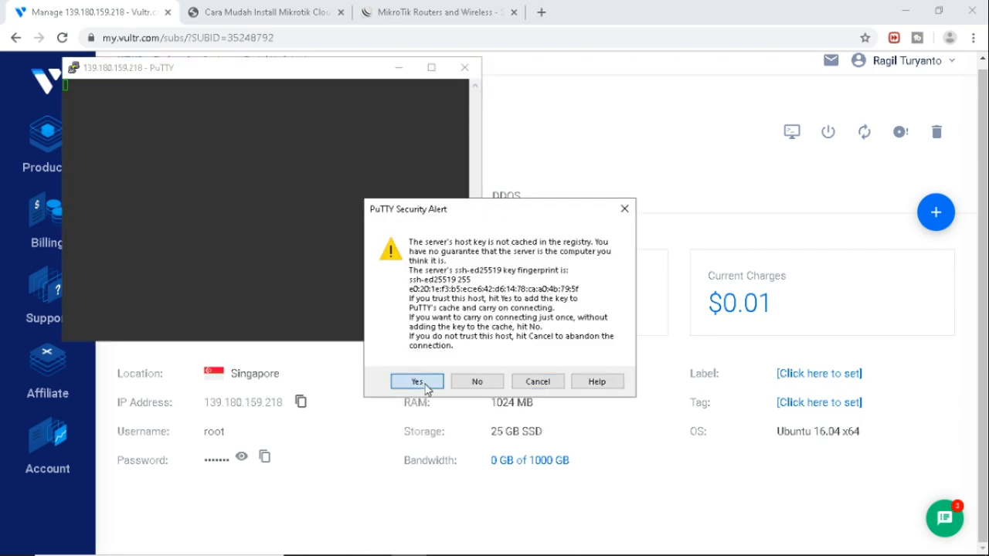
{"action": "type", "text": "root"}
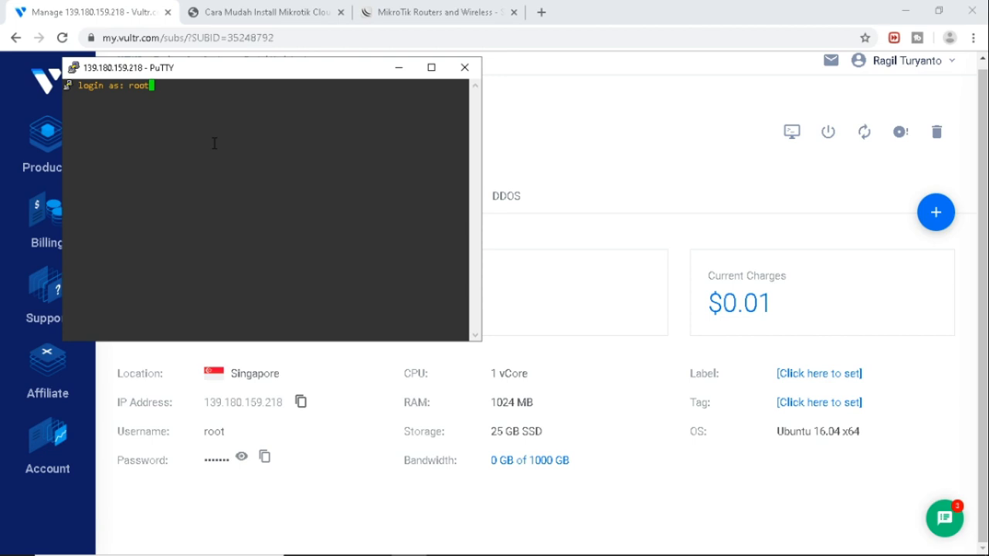
{"action": "key", "text": "Return"}
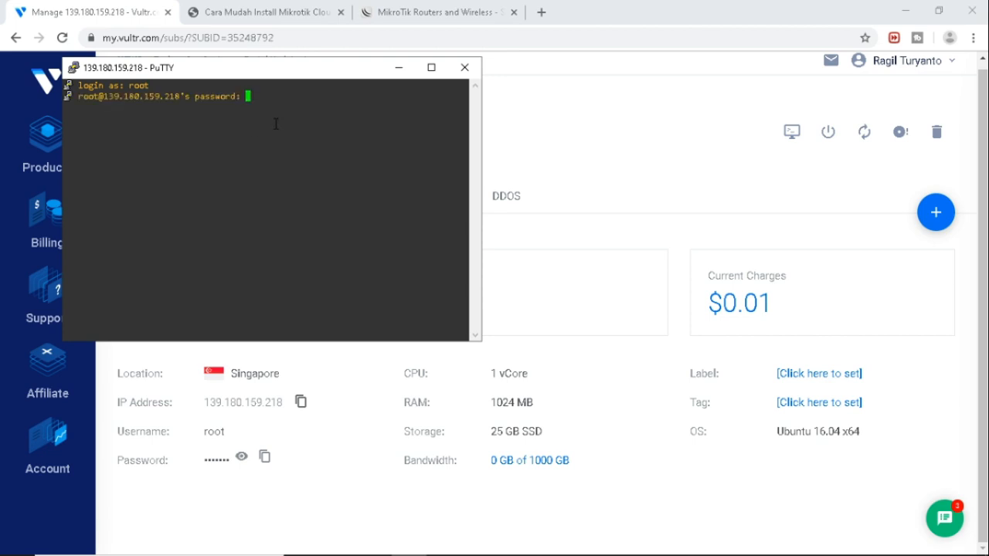
{"action": "key", "text": "Return"}
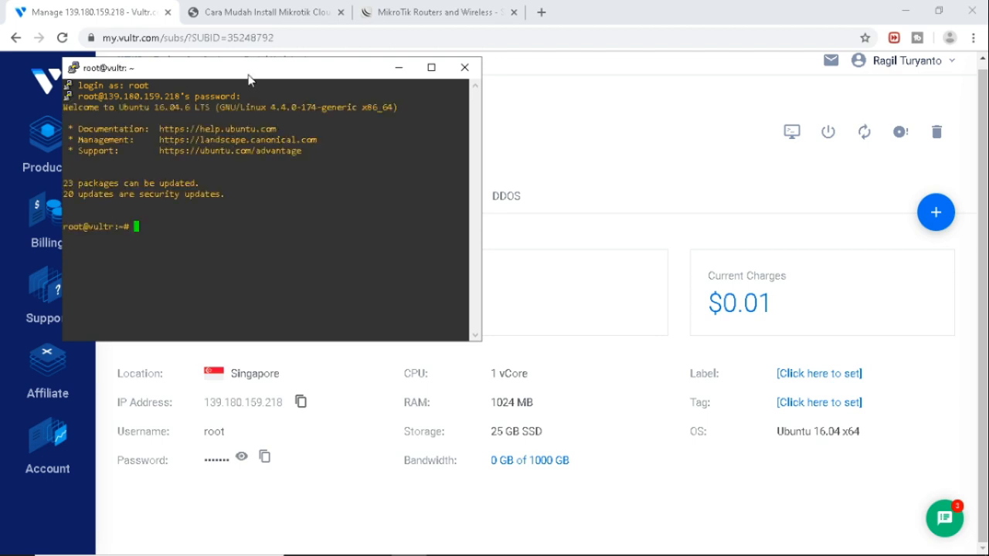
{"action": "left_click_drag", "start_coordinate": [249, 78], "coordinate": [668, 139]}
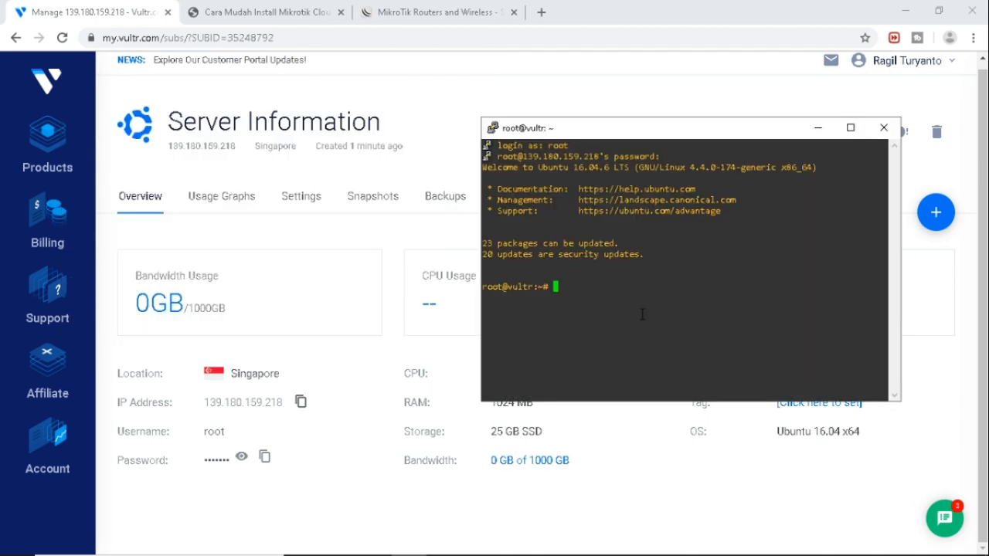
In the CHR install article, locate the interface name ens3 in the script.
{"action": "left_click", "coordinate": [282, 12]}
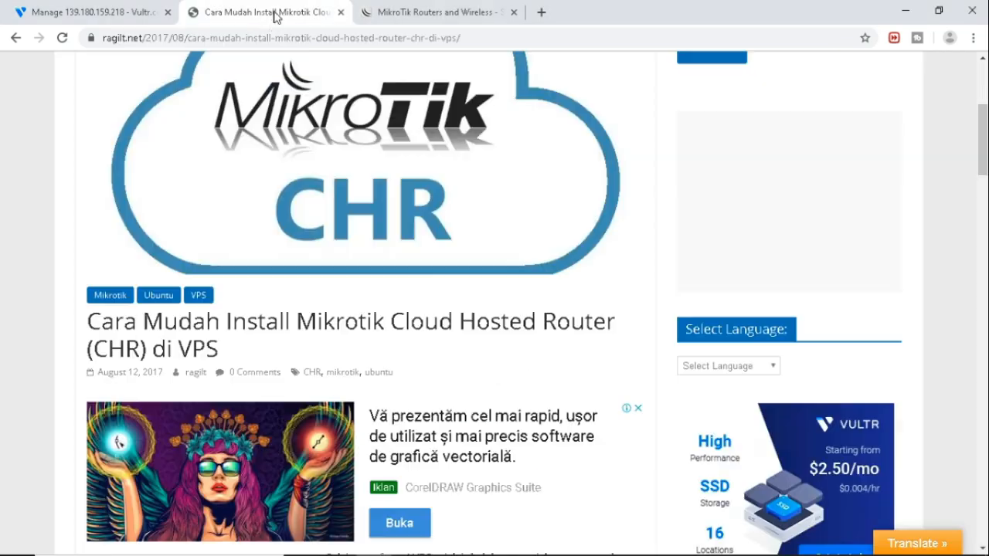
{"action": "scroll", "coordinate": [570, 328], "scroll_direction": "down", "scroll_amount": 5}
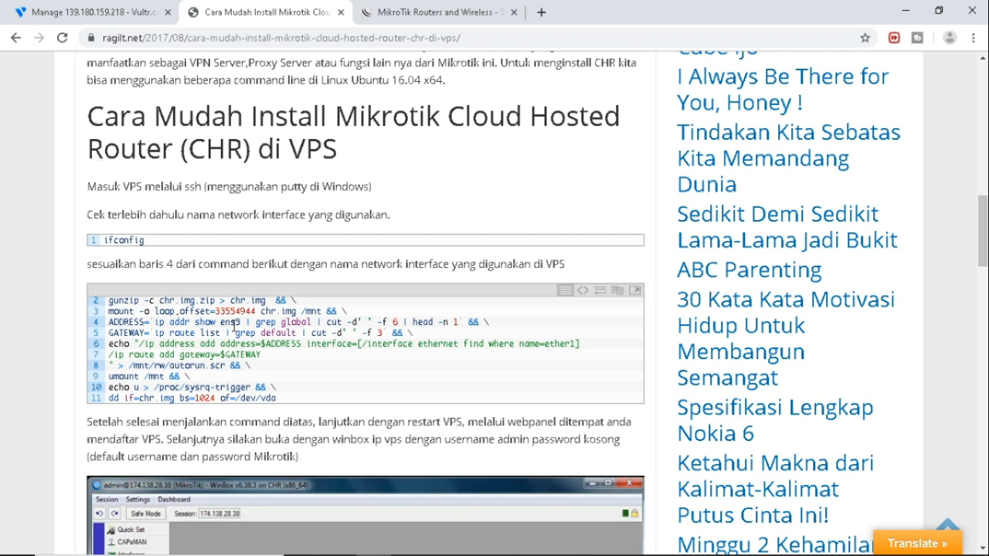
{"action": "left_click_drag", "start_coordinate": [220, 323], "coordinate": [243, 323]}
Run ifconfig on the server and confirm the interface is ens3.
{"action": "left_click", "coordinate": [410, 541]}
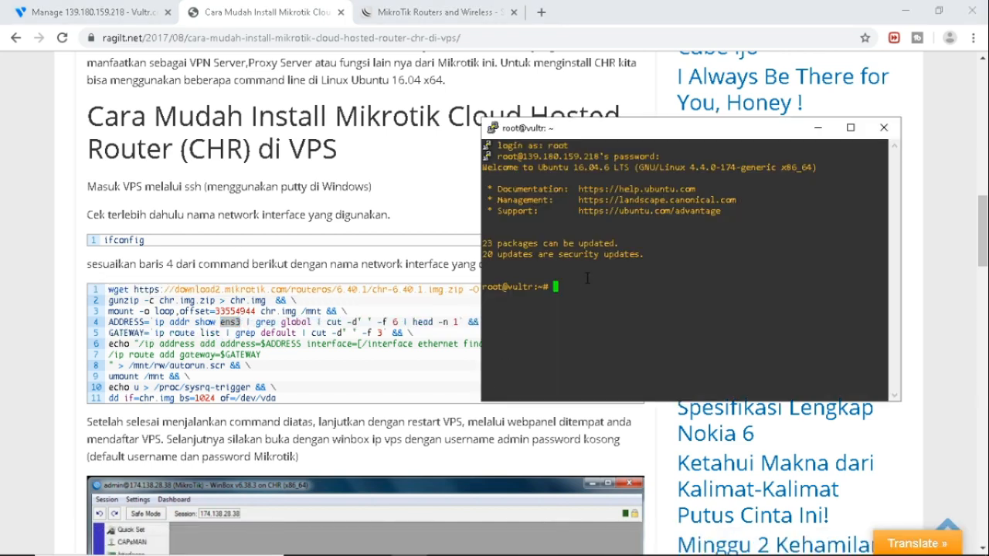
{"action": "type", "text": "ifconfig"}
{"action": "key", "text": "Return"}
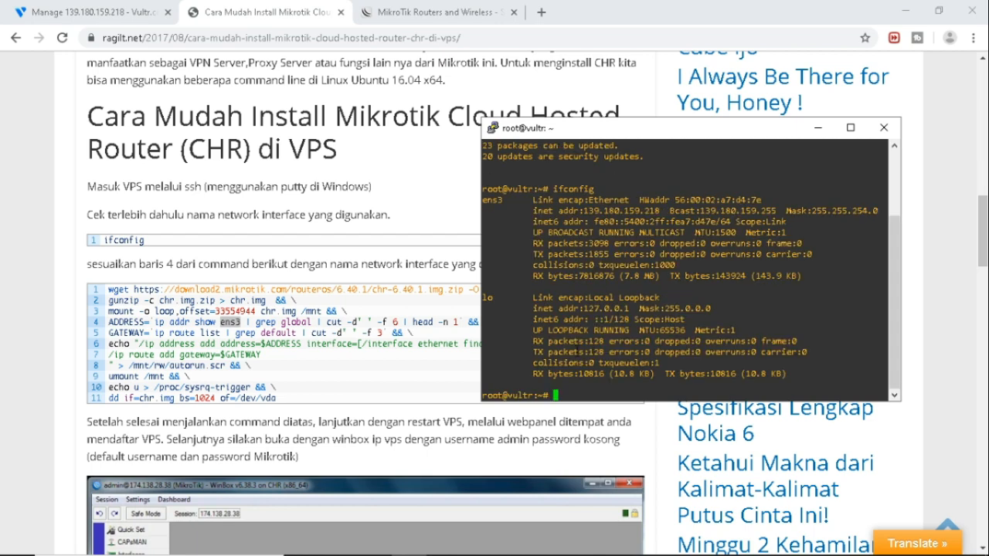
{"action": "left_click_drag", "start_coordinate": [484, 202], "coordinate": [502, 207]}
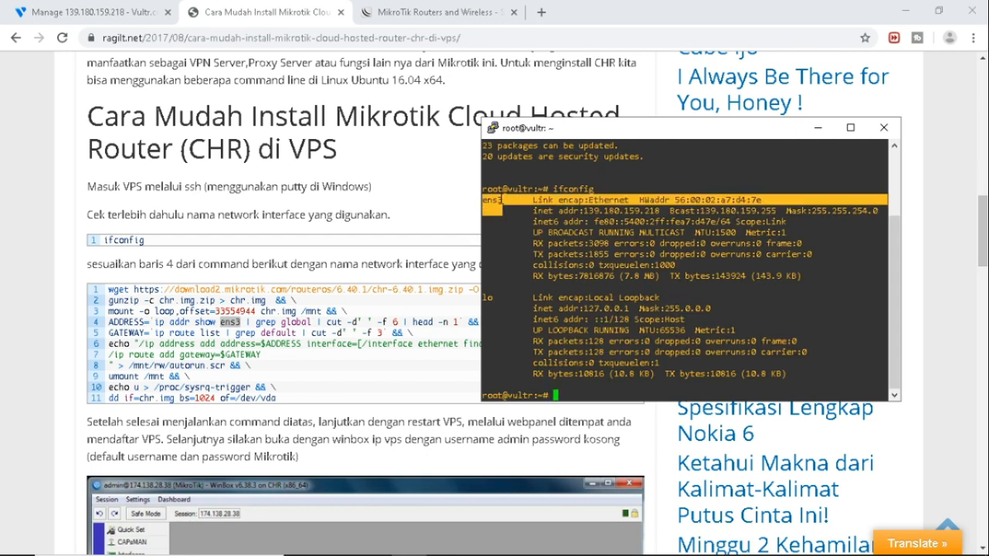
{"action": "left_click", "coordinate": [502, 200]}
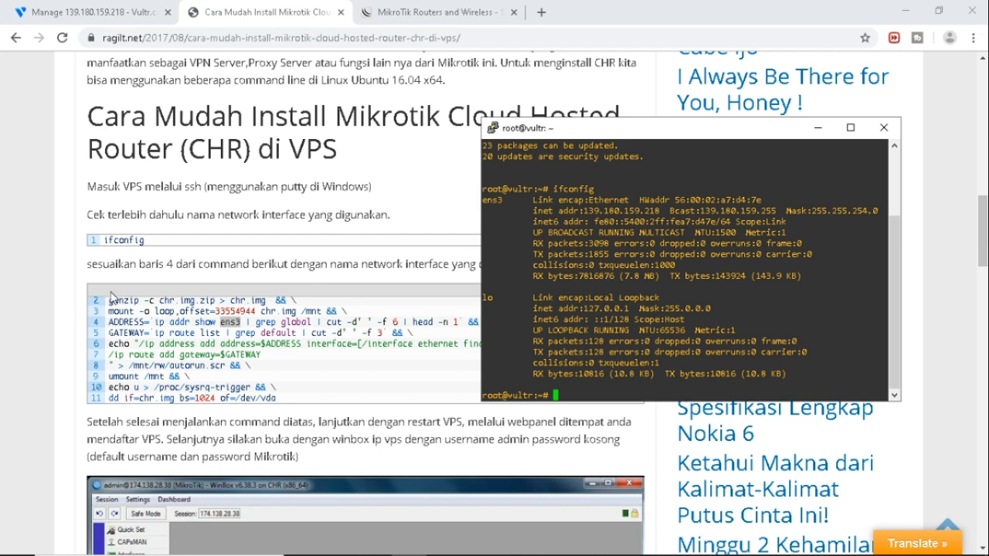
Select the CHR install script lines in the article.
{"action": "left_click_drag", "start_coordinate": [278, 402], "coordinate": [90, 300]}
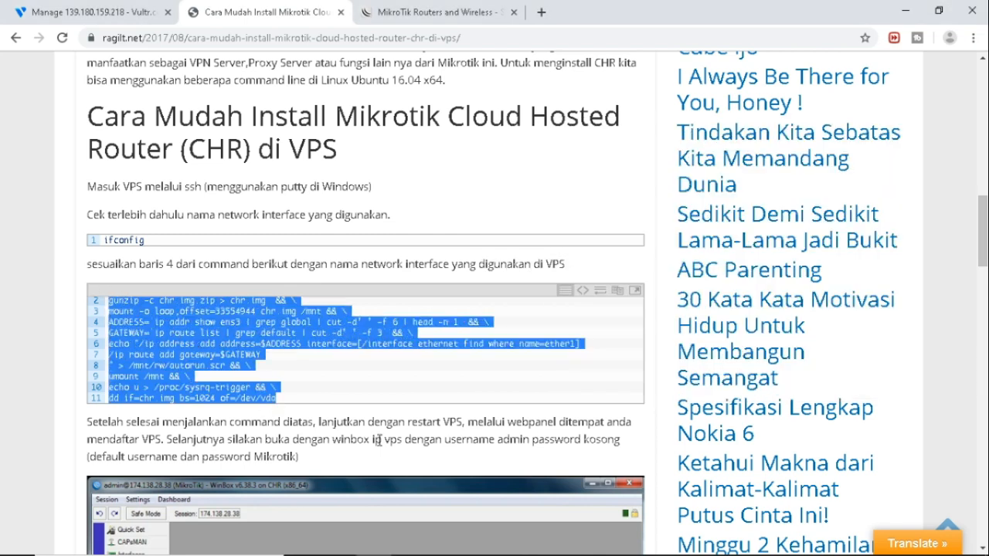
{"action": "mouse_move", "coordinate": [296, 554]}
{"action": "left_click", "coordinate": [85, 541]}
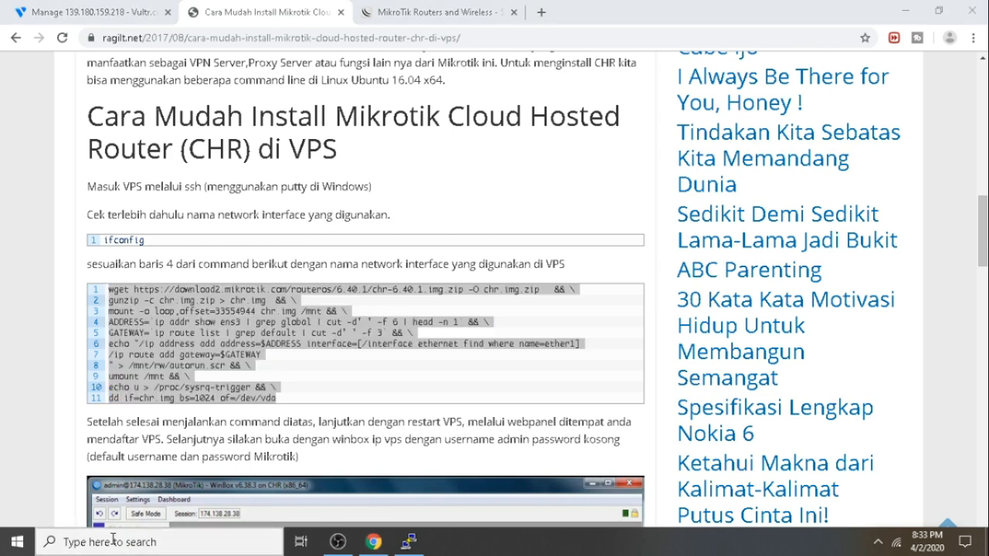
Paste the install script into a new Notepad note and delete its line numbers and blank line.
{"action": "type", "text": "note"}
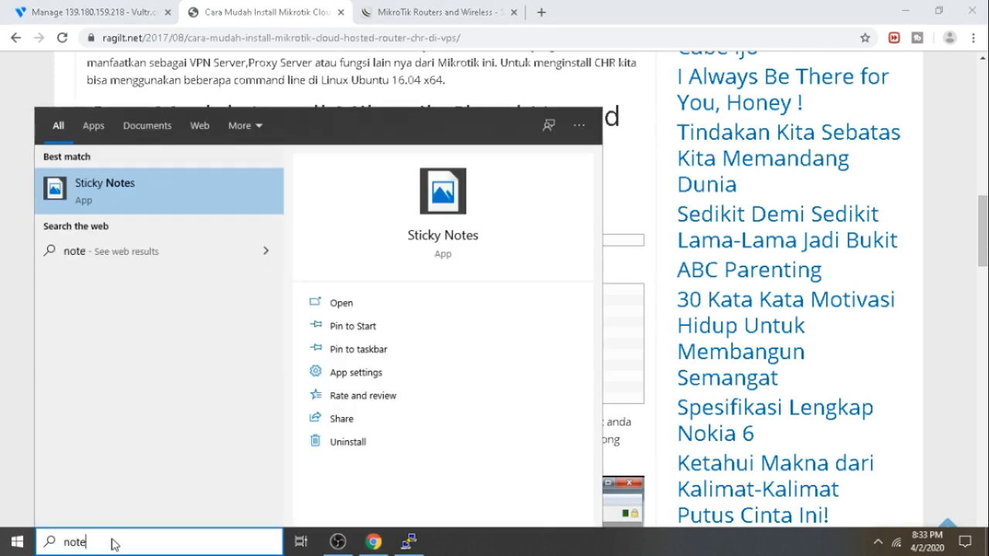
{"action": "type", "text": "pad"}
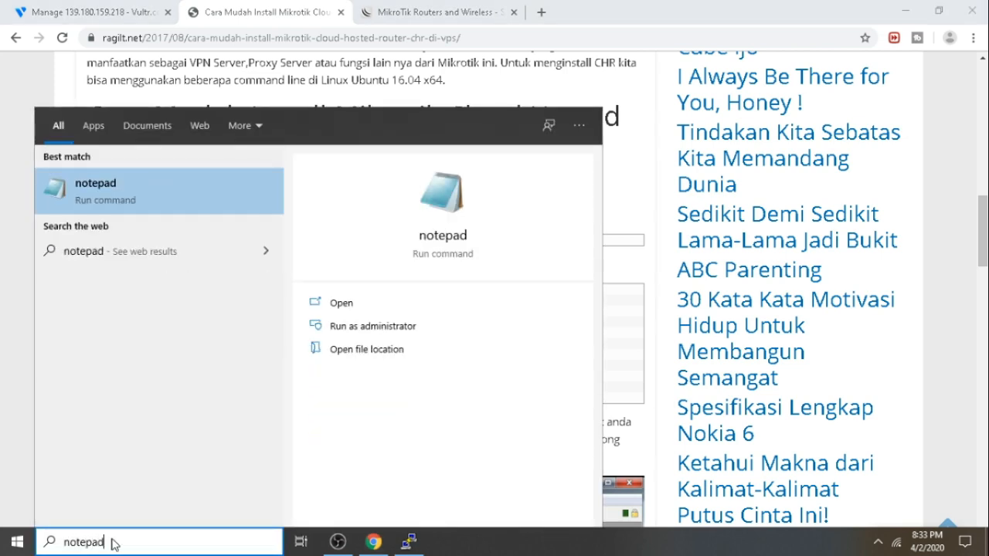
{"action": "key", "text": "Return"}
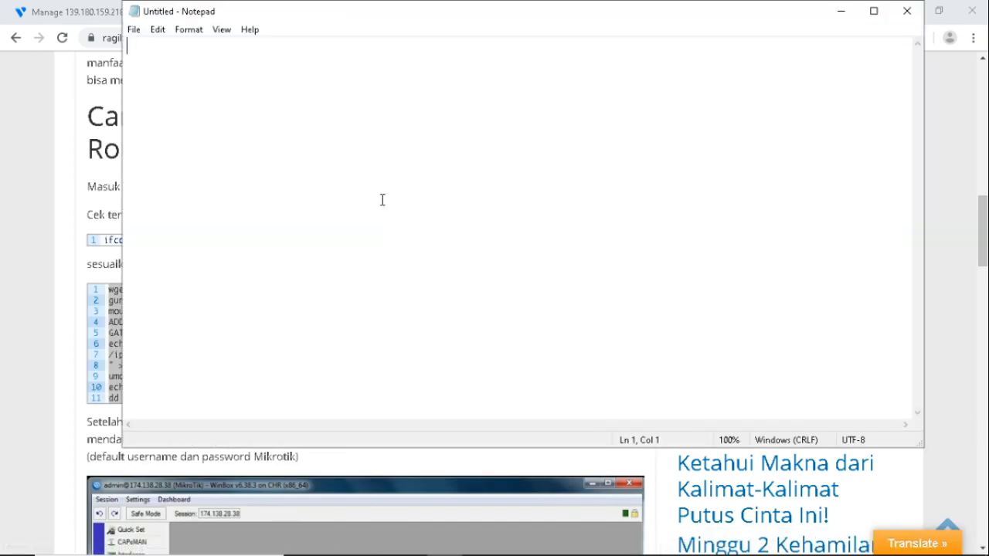
{"action": "key", "text": "ctrl+v"}
{"action": "left_click_drag", "start_coordinate": [155, 204], "coordinate": [26, 34]}
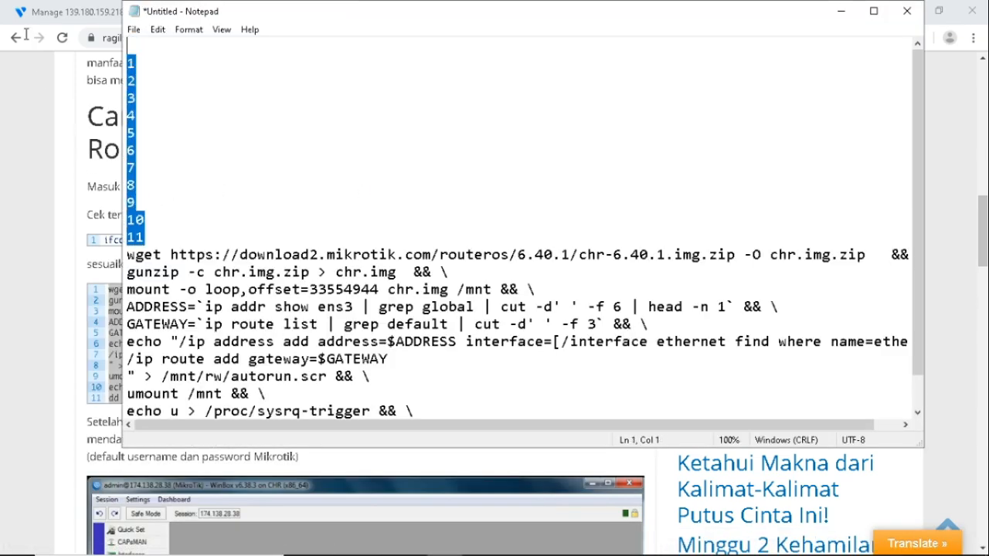
{"action": "key", "text": "Delete"}
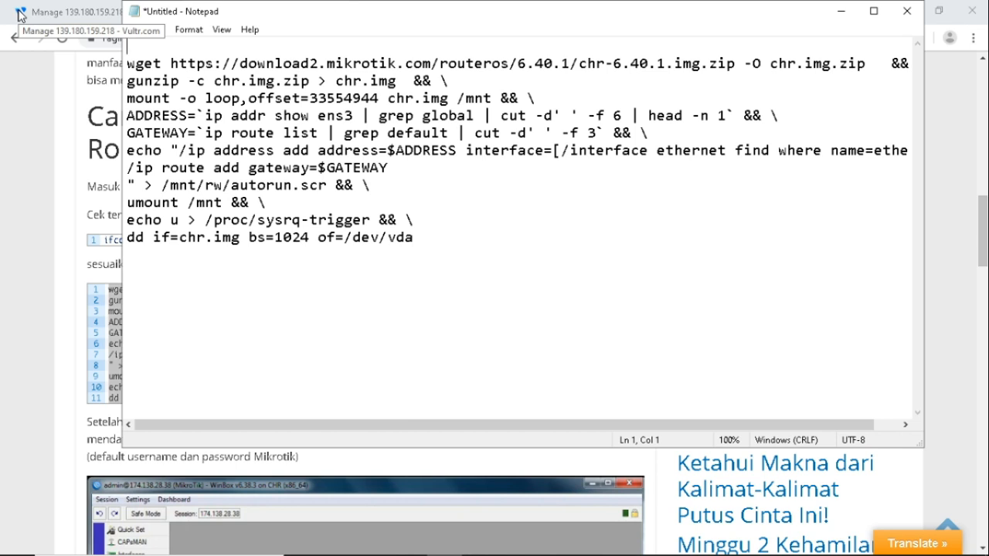
{"action": "key", "text": "Delete"}
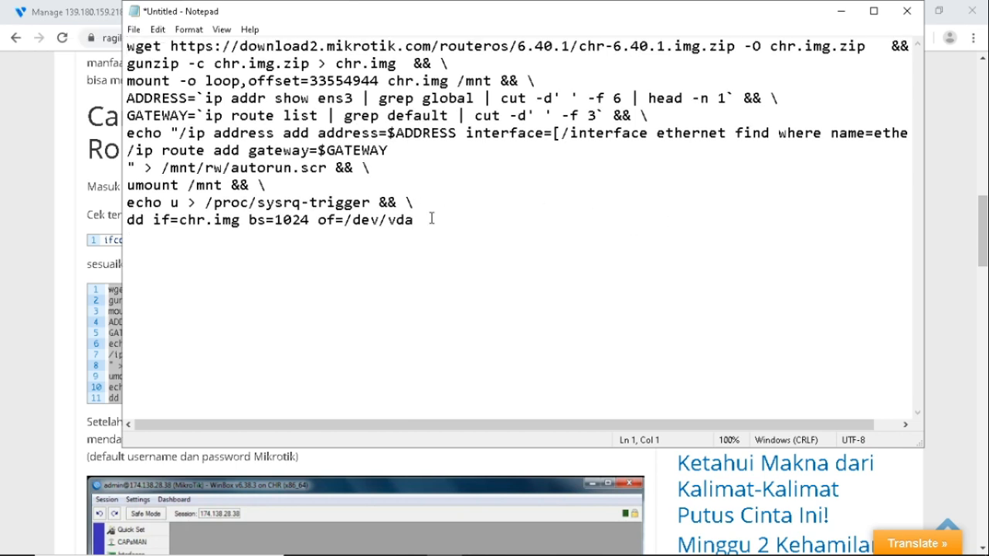
Copy the cleaned script, wget through dd if=chr.img bs=1024 of=/dev/vda.
{"action": "left_click_drag", "start_coordinate": [431, 220], "coordinate": [107, 40]}
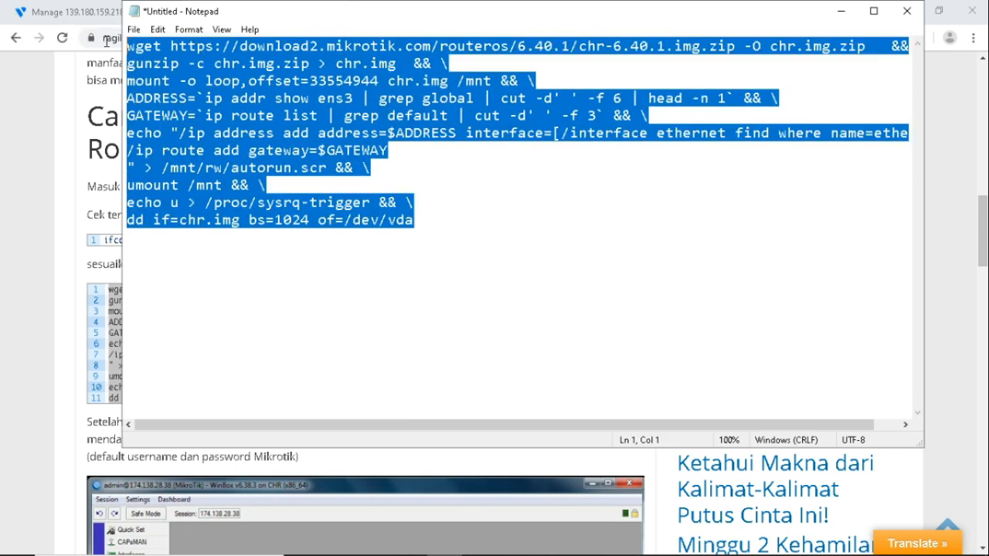
{"action": "right_click", "coordinate": [376, 222]}
{"action": "left_click", "coordinate": [408, 267]}
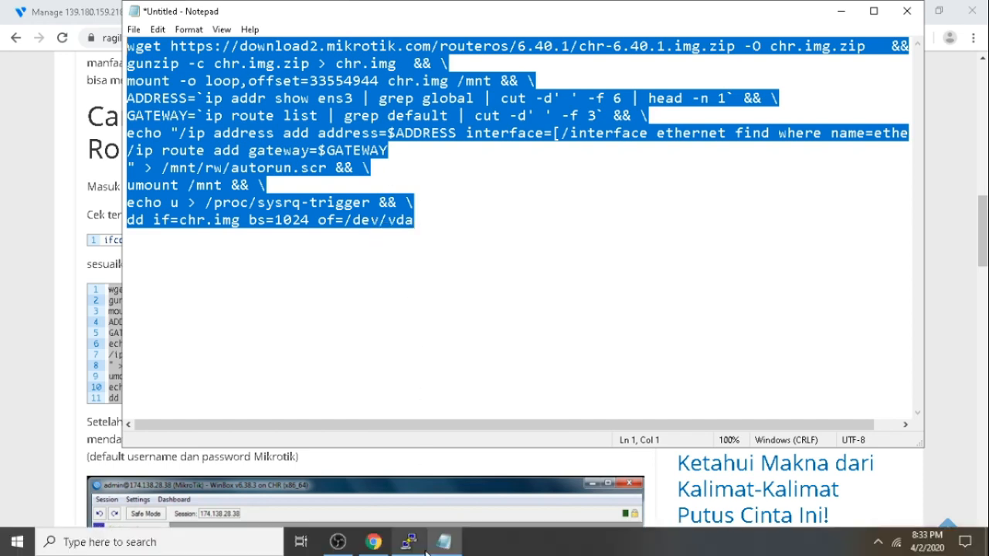
{"action": "left_click", "coordinate": [411, 541]}
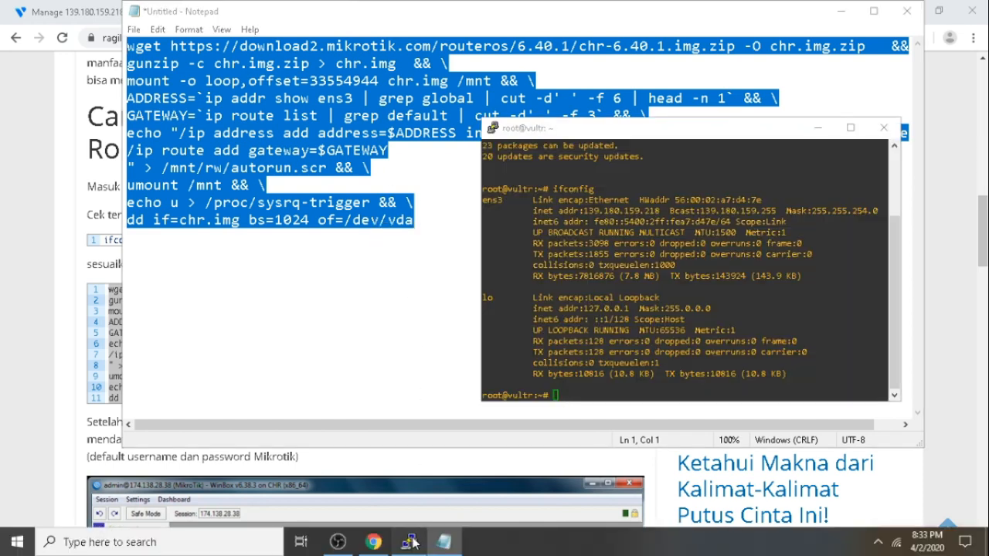
Paste and run the CHR install script in PuTTY, writing chr.img to /dev/vda.
{"action": "right_click", "coordinate": [602, 394]}
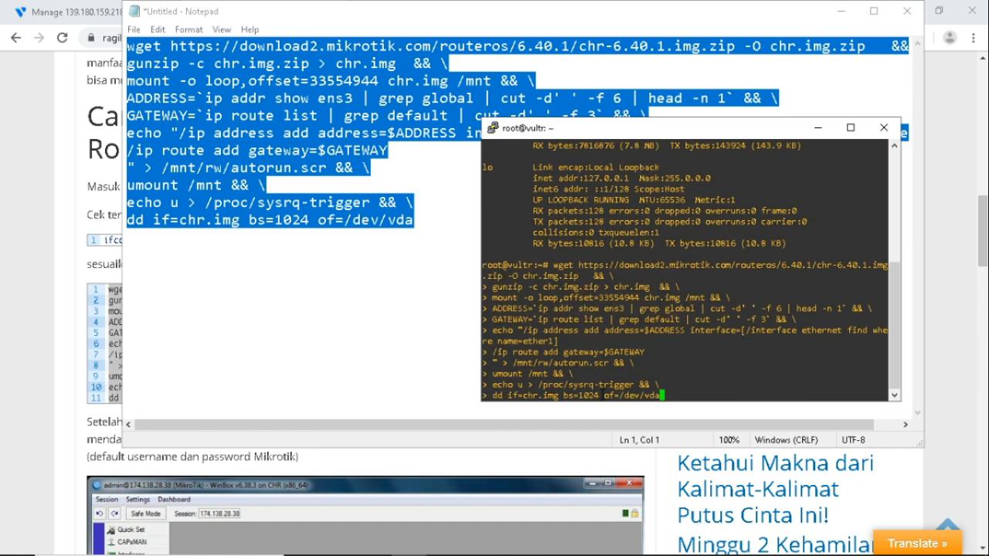
{"action": "key", "text": "Return"}
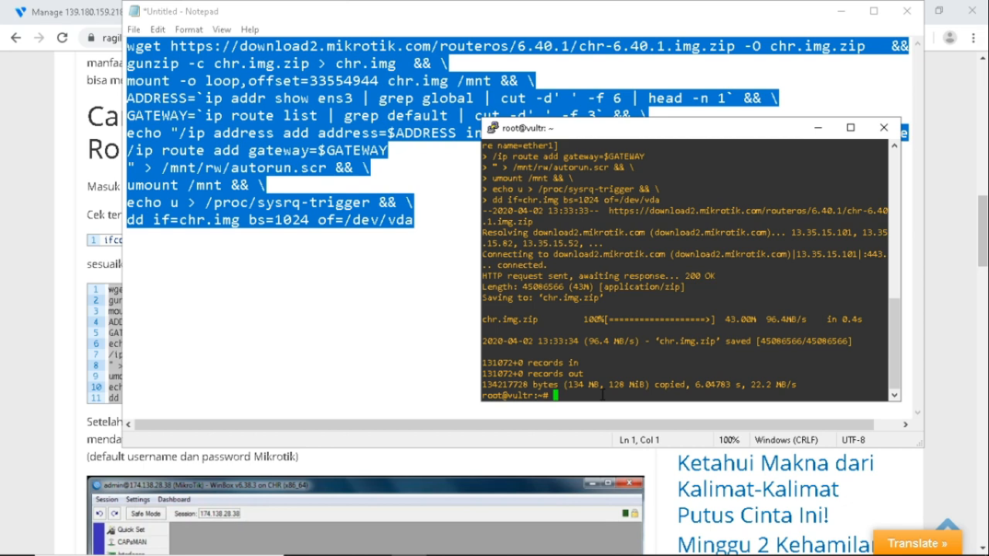
{"action": "left_click", "coordinate": [58, 12]}
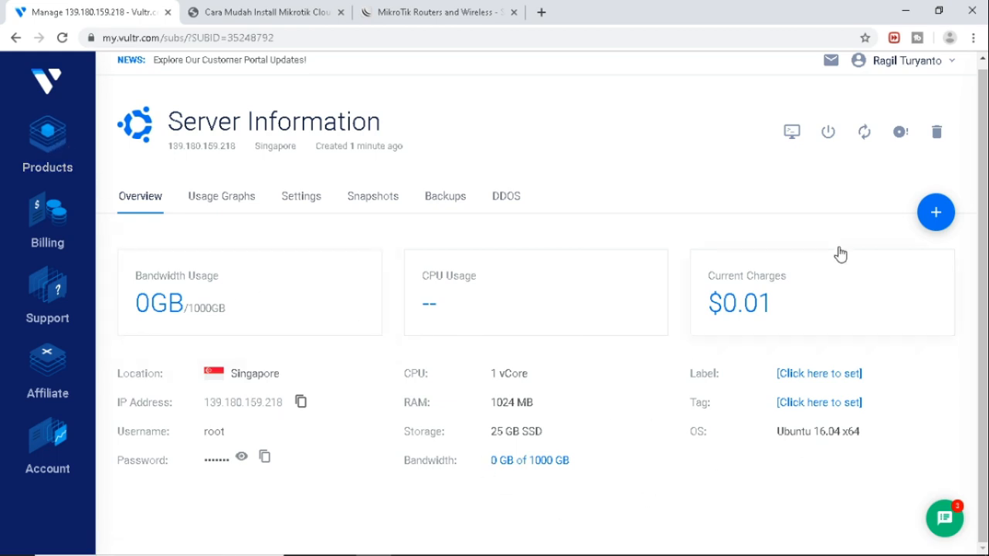
Hard-restart server 139.180.159.218 in Vultr, then minimize Chrome once it reports Server restarted.
{"action": "left_click", "coordinate": [867, 135]}
{"action": "left_click", "coordinate": [802, 282]}
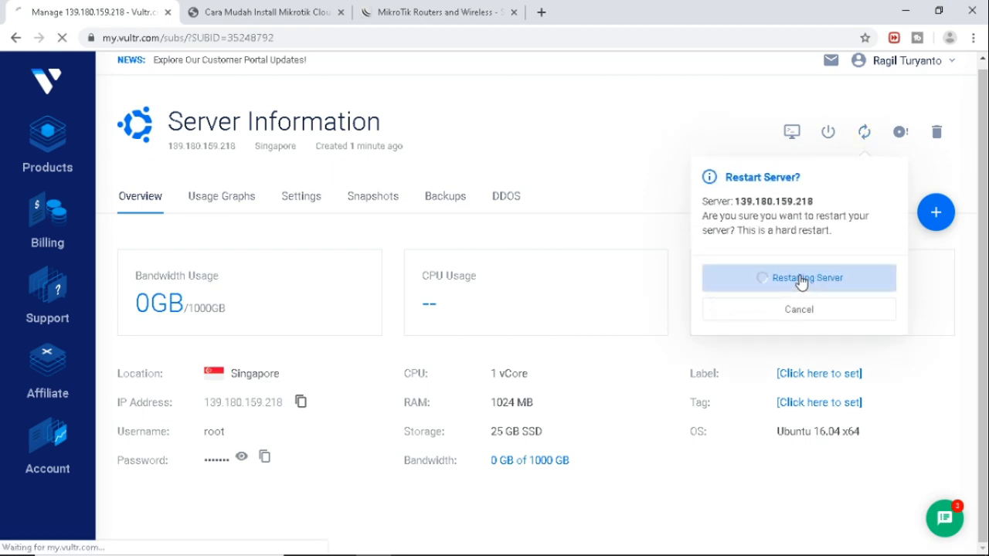
{"action": "mouse_move", "coordinate": [564, 554]}
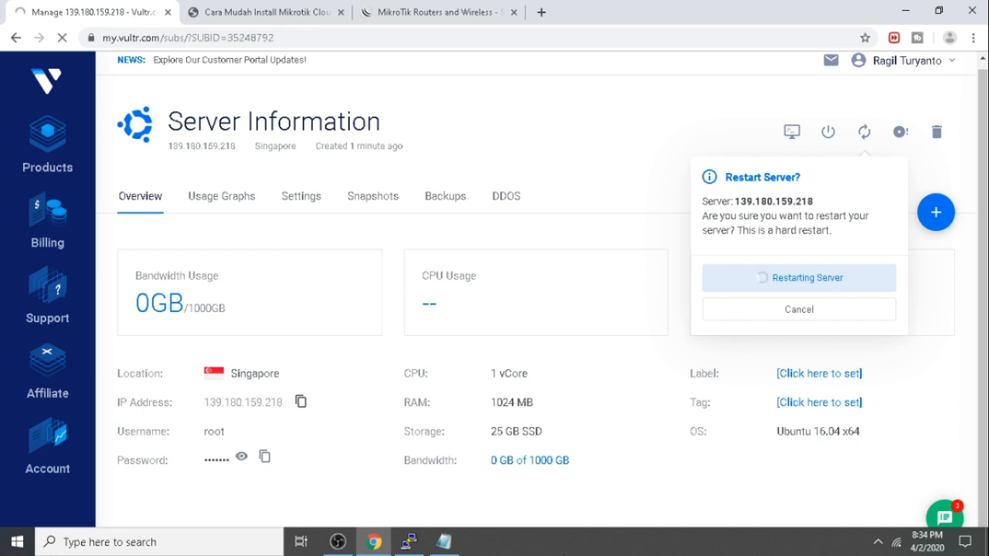
{"action": "left_click", "coordinate": [907, 10]}
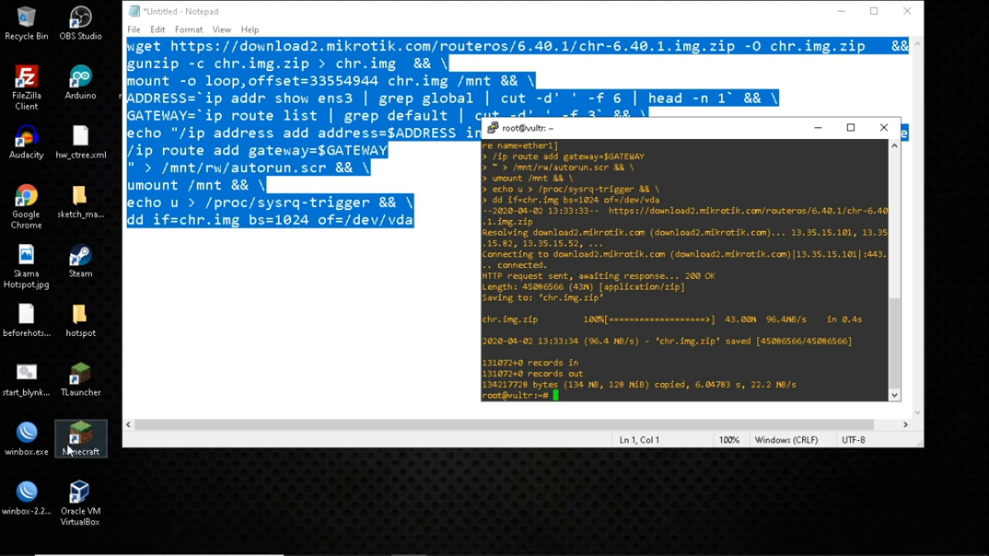
Launch WinBox and copy the server IP 139.180.159.218 from the Vultr page.
{"action": "double_click", "coordinate": [27, 439]}
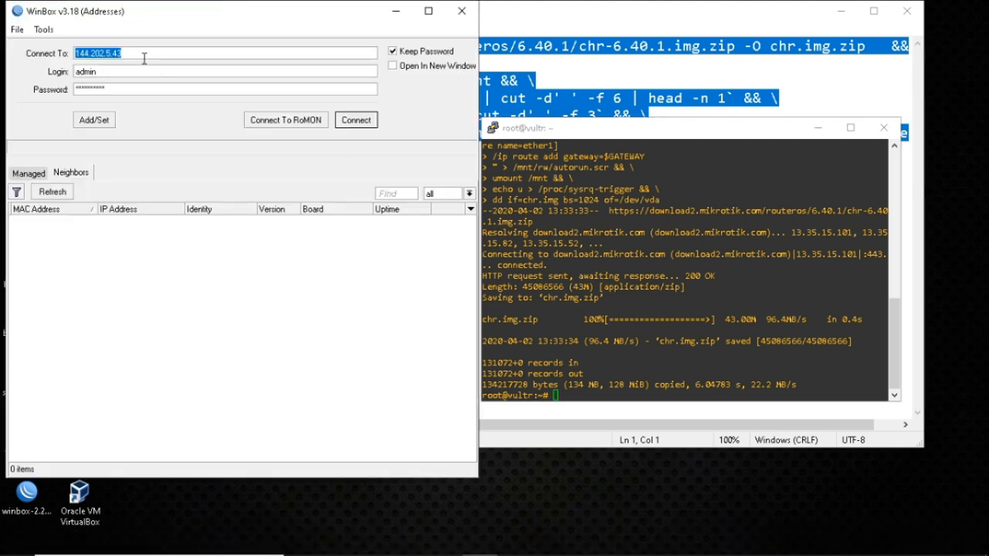
{"action": "left_click_drag", "start_coordinate": [306, 10], "coordinate": [784, 146]}
{"action": "left_click", "coordinate": [371, 544]}
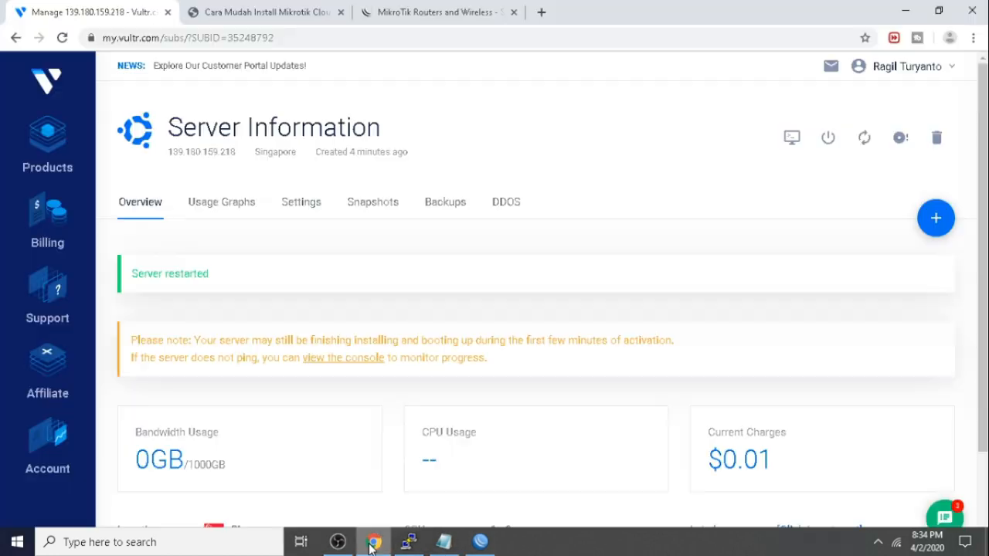
{"action": "scroll", "coordinate": [255, 461], "scroll_direction": "down", "scroll_amount": 2}
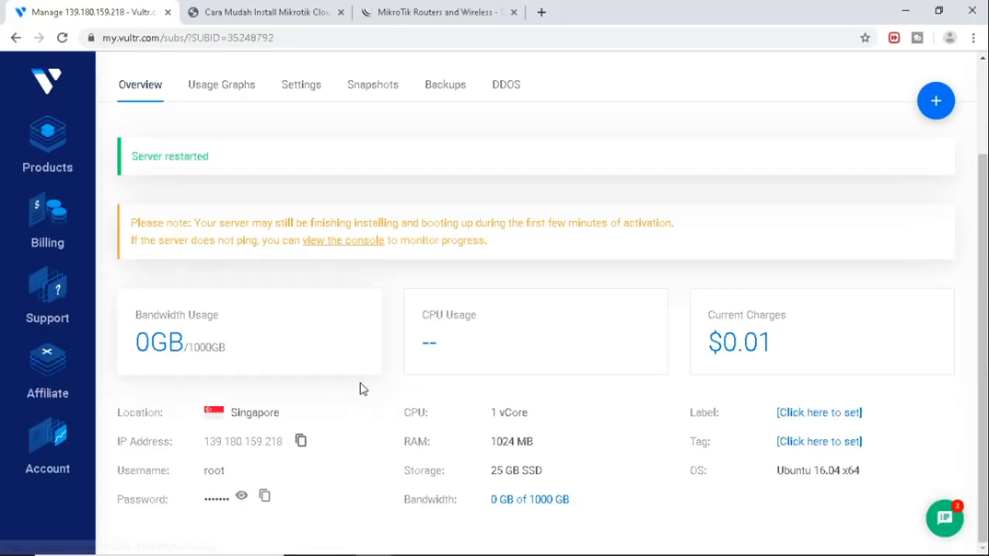
{"action": "left_click", "coordinate": [300, 443]}
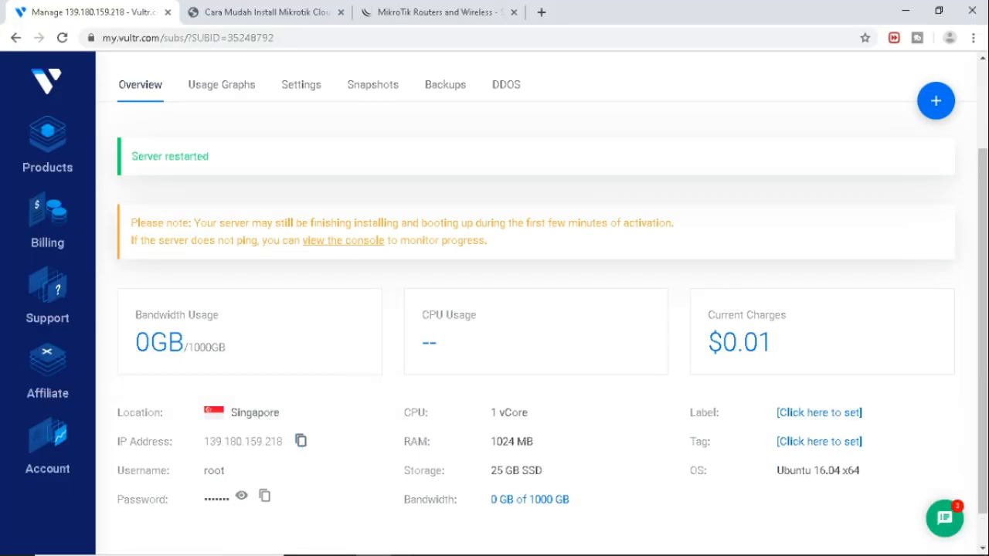
Connect WinBox to 139.180.159.218 as admin with an empty password.
{"action": "left_click", "coordinate": [469, 547]}
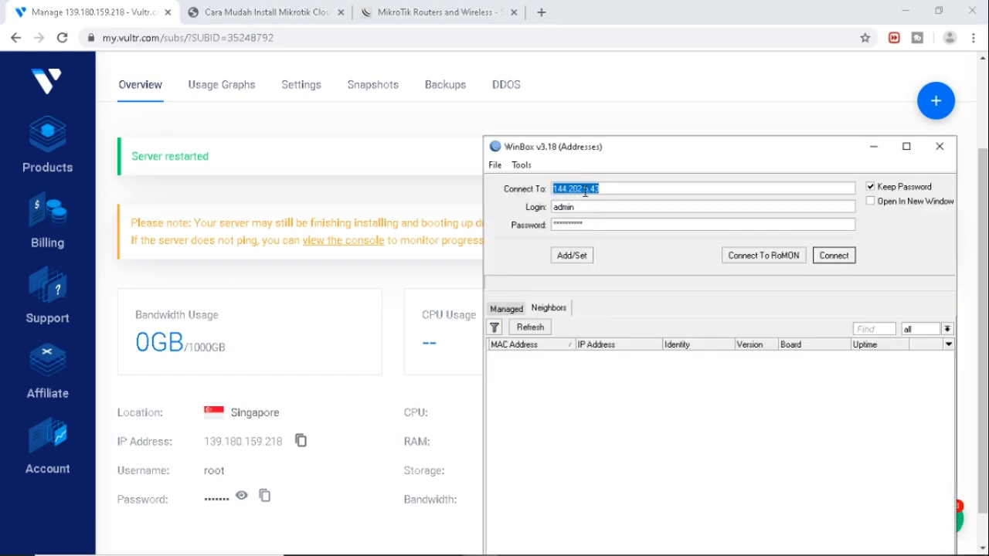
{"action": "key", "text": "ctrl+v"}
{"action": "double_click", "coordinate": [603, 226]}
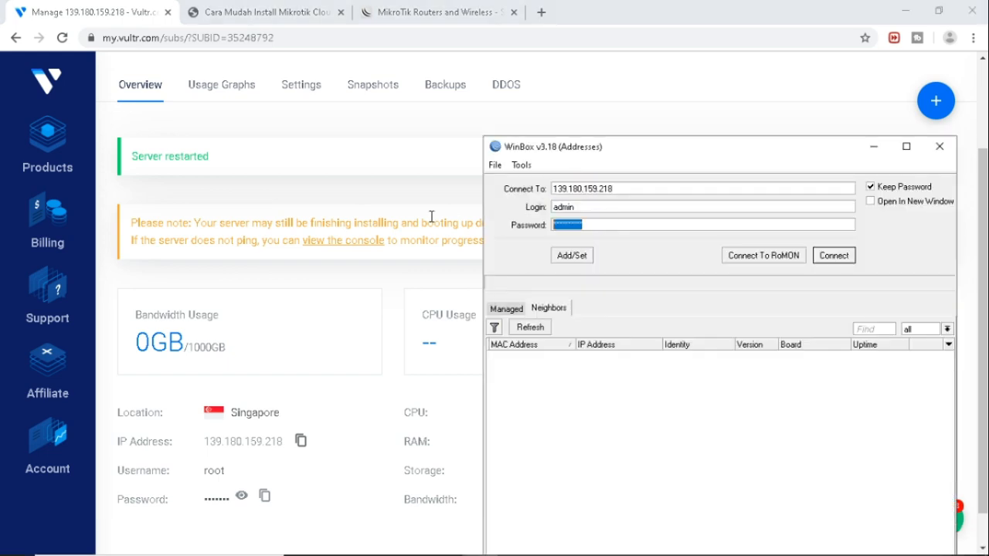
{"action": "key", "text": "BackSpace"}
{"action": "left_click", "coordinate": [844, 261]}
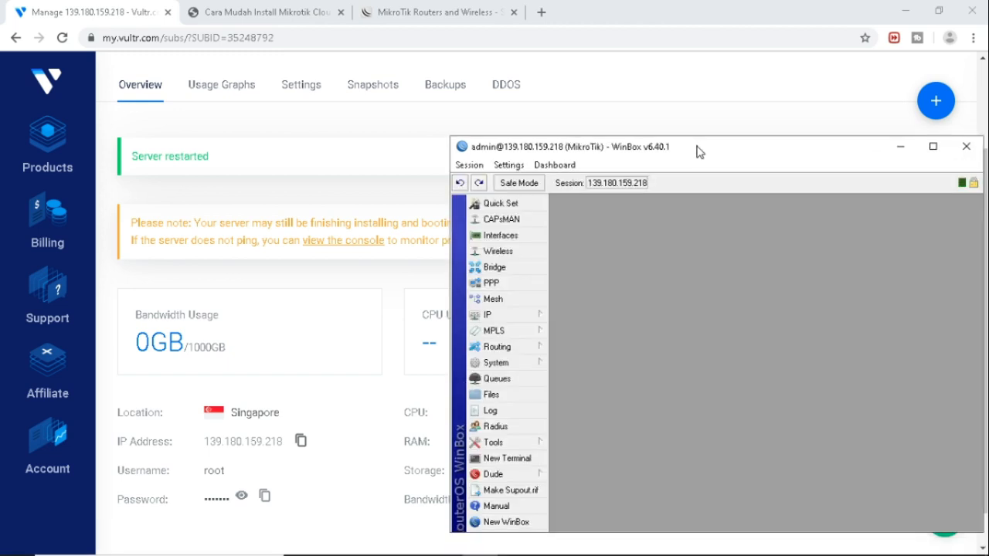
{"action": "left_click_drag", "start_coordinate": [697, 148], "coordinate": [438, 100]}
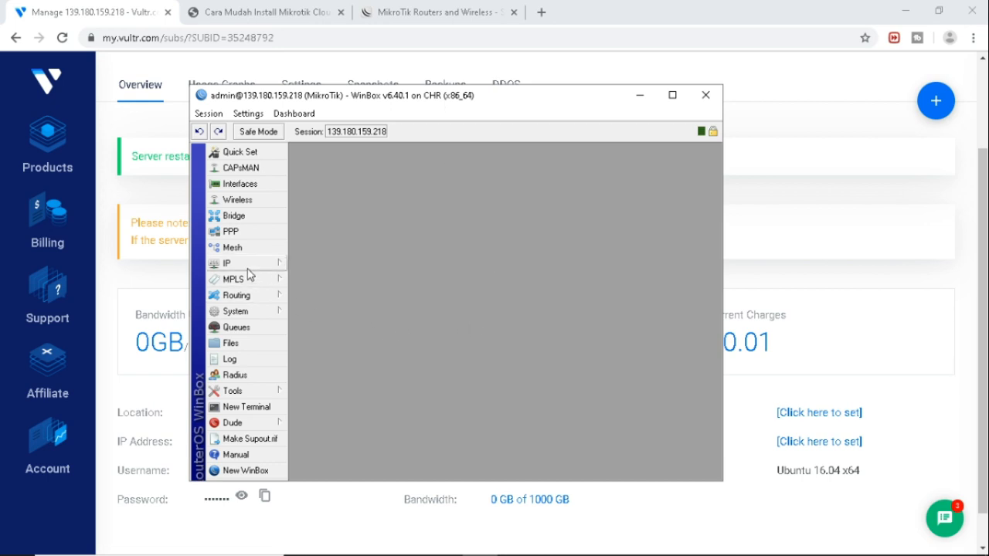
Set a new admin password through System > Password.
{"action": "left_click", "coordinate": [252, 313]}
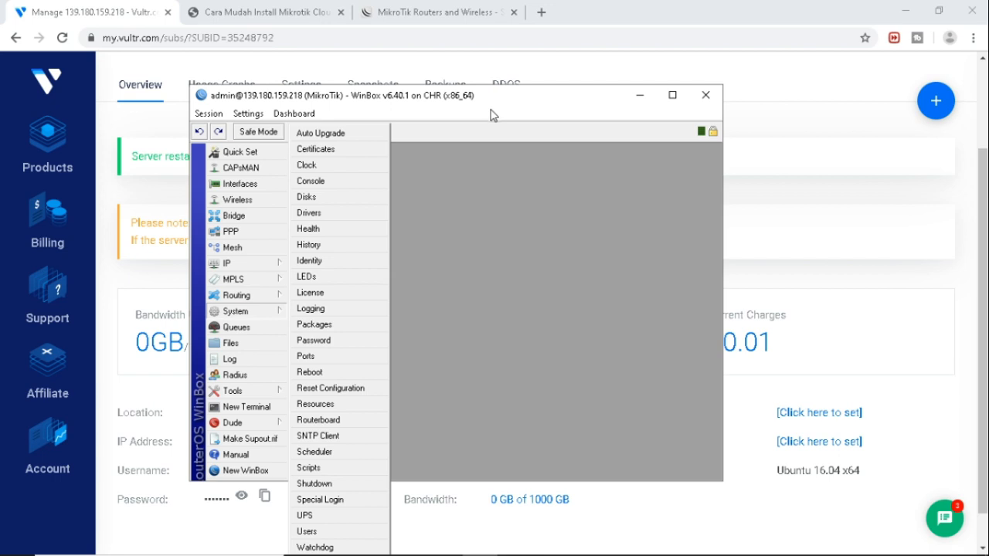
{"action": "left_click", "coordinate": [347, 343]}
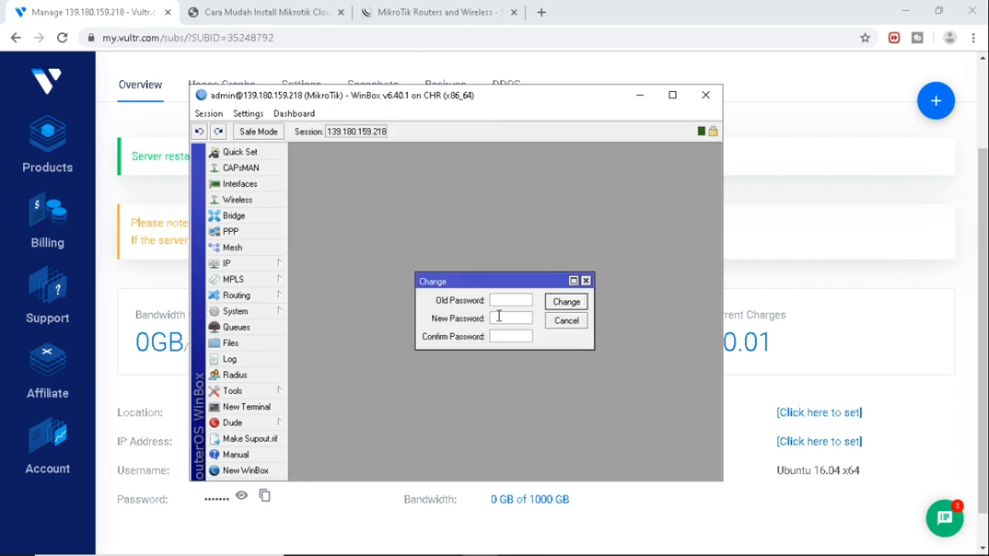
{"action": "type", "text": "p***"}
{"action": "left_click", "coordinate": [565, 303]}
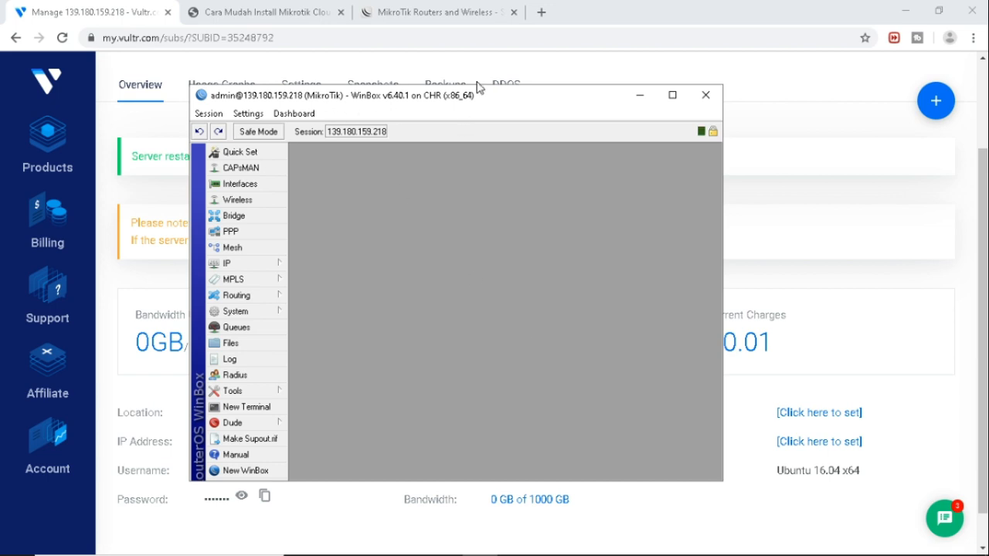
Confirm in the Interface List that ether1 is the router's only interface.
{"action": "left_click", "coordinate": [240, 184]}
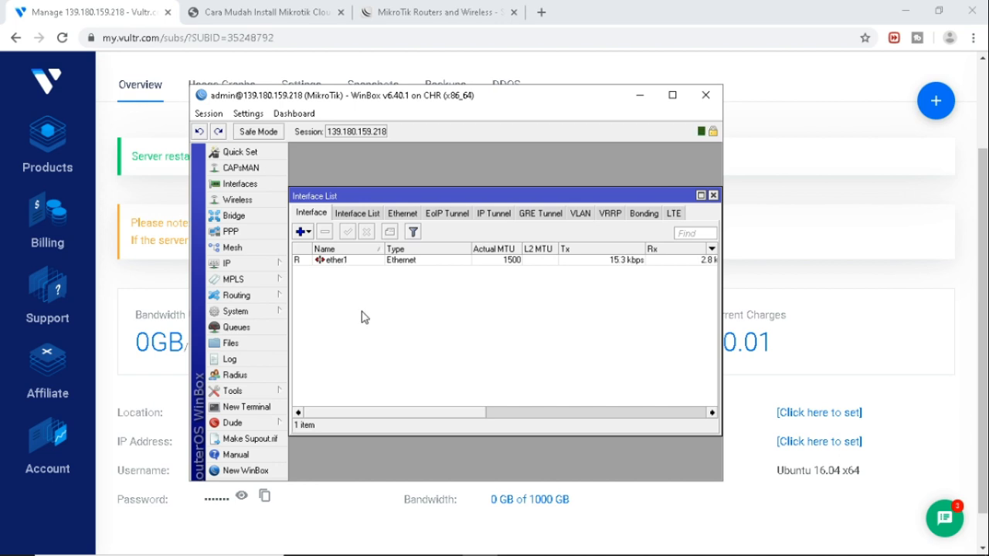
{"action": "left_click", "coordinate": [348, 263]}
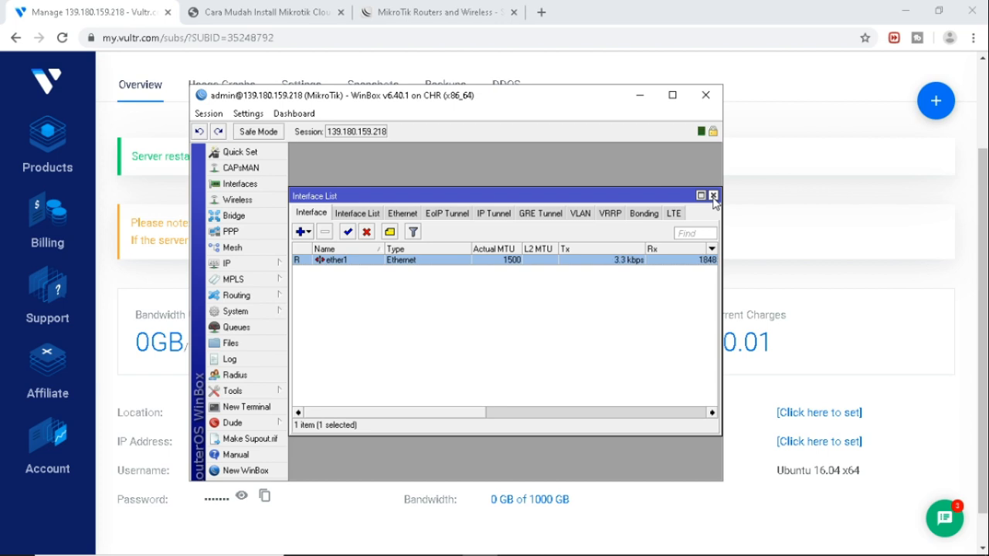
{"action": "left_click", "coordinate": [714, 196]}
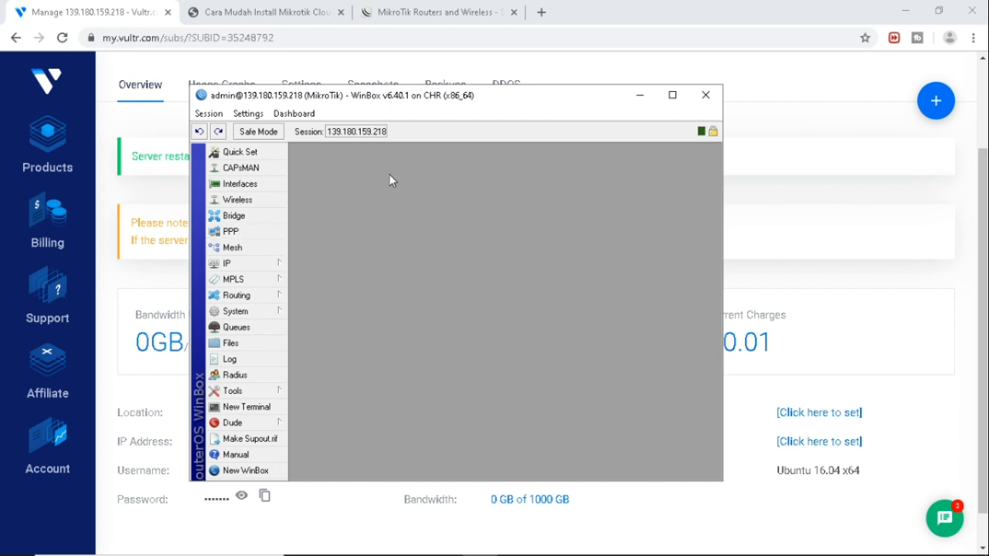
Enable the PPTP server with MTU/MRU 1450, default-encryption profile and mschap1/mschap2.
{"action": "left_click_drag", "start_coordinate": [455, 96], "coordinate": [564, 49]}
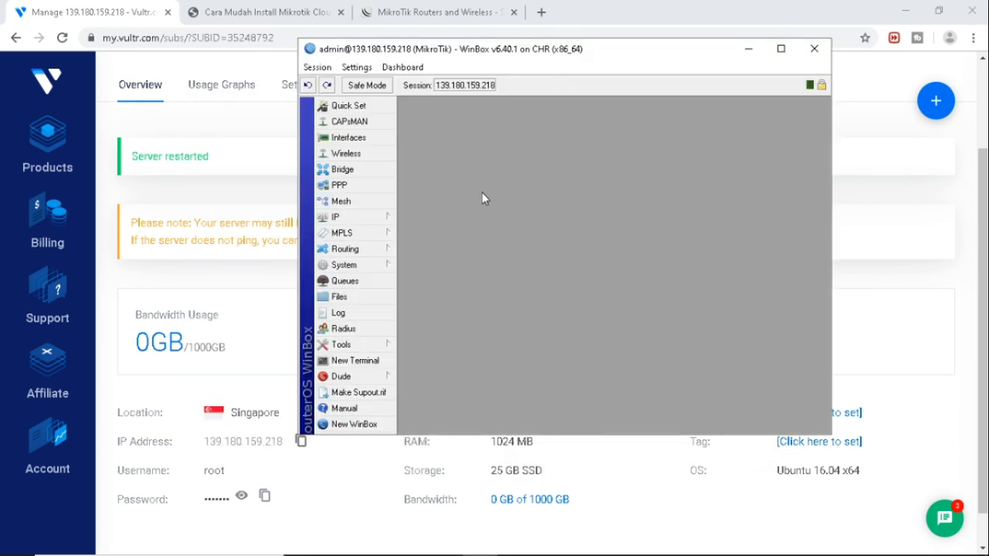
{"action": "left_click", "coordinate": [337, 190]}
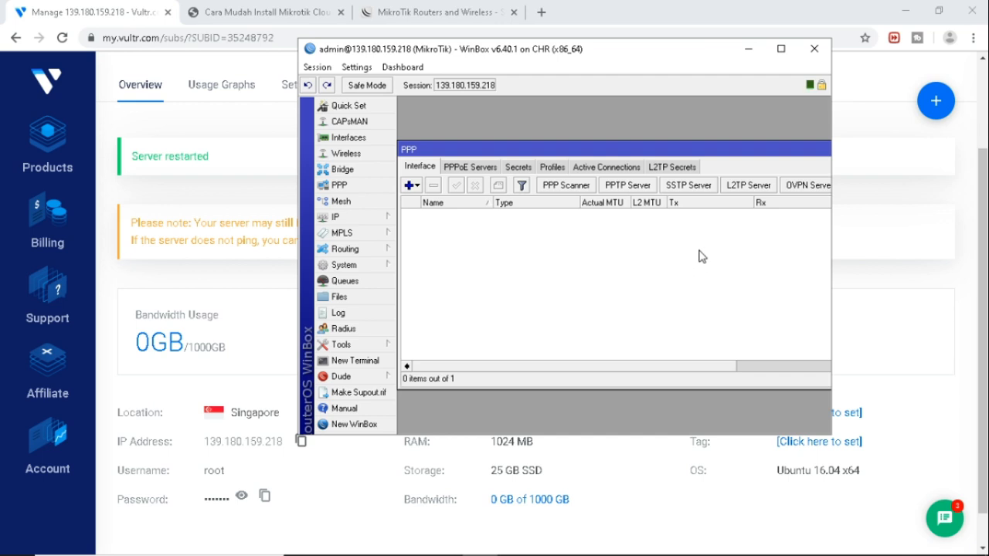
{"action": "left_click", "coordinate": [629, 187]}
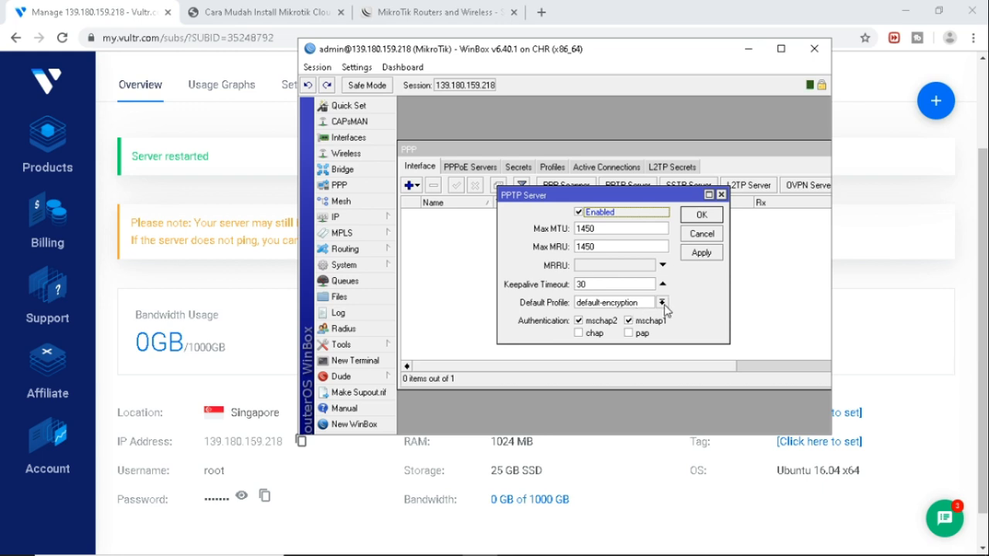
{"action": "left_click", "coordinate": [702, 253]}
{"action": "left_click", "coordinate": [702, 216]}
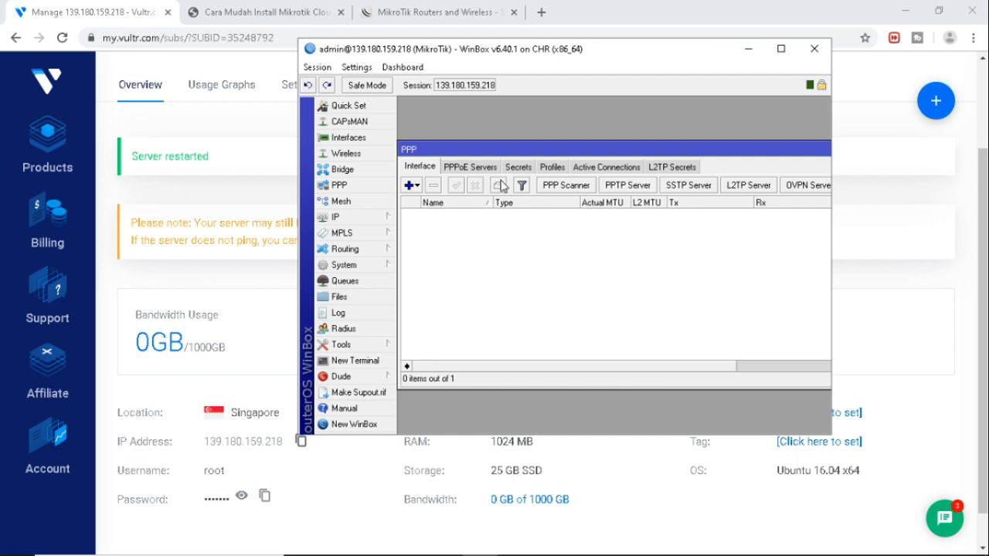
Draft a PPP profile 'vopncoba' with local address 10.10.10.1, then cancel it and open the IP menu.
{"action": "left_click", "coordinate": [551, 167]}
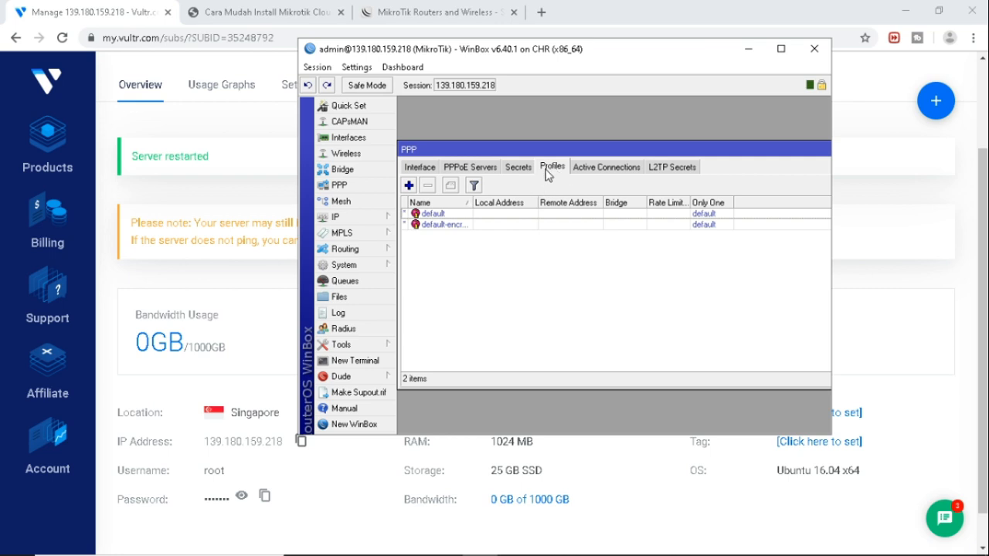
{"action": "left_click", "coordinate": [520, 169]}
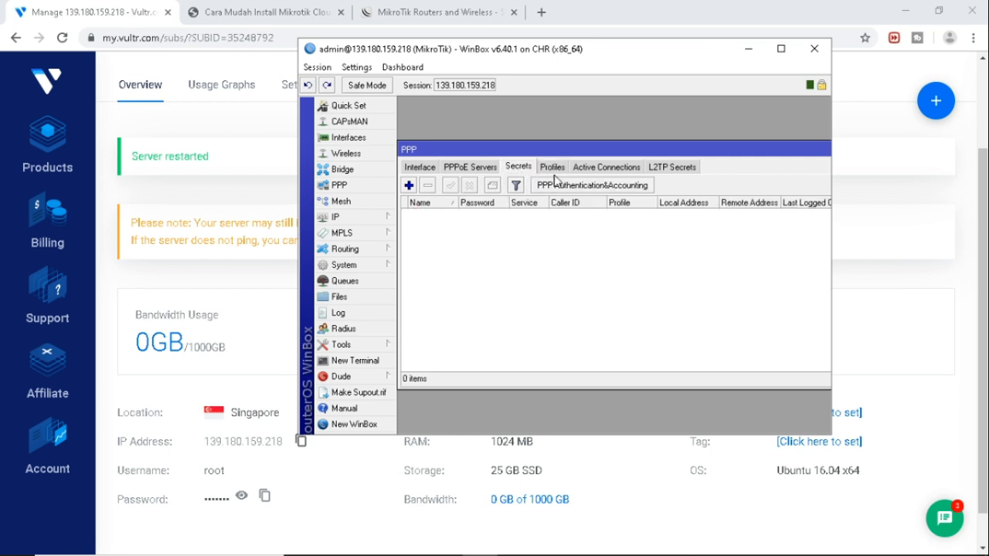
{"action": "left_click", "coordinate": [552, 169]}
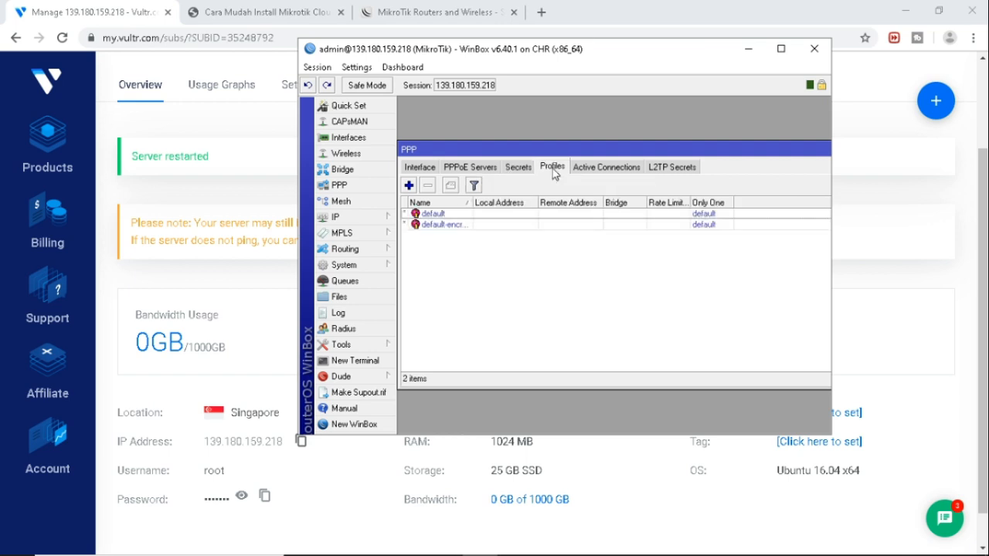
{"action": "left_click", "coordinate": [409, 187]}
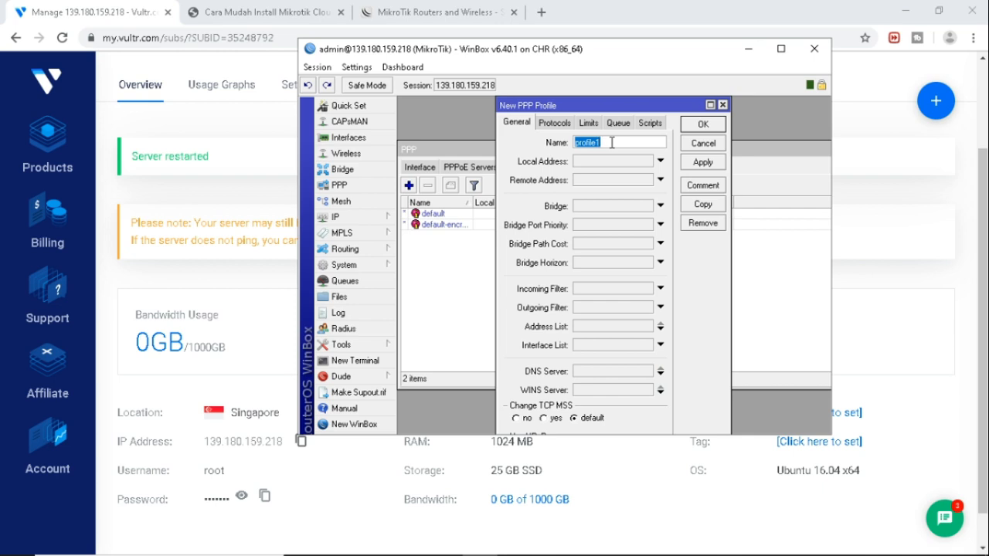
{"action": "type", "text": "vo"}
{"action": "type", "text": "p"}
{"action": "type", "text": "ncoba"}
{"action": "left_click", "coordinate": [607, 162]}
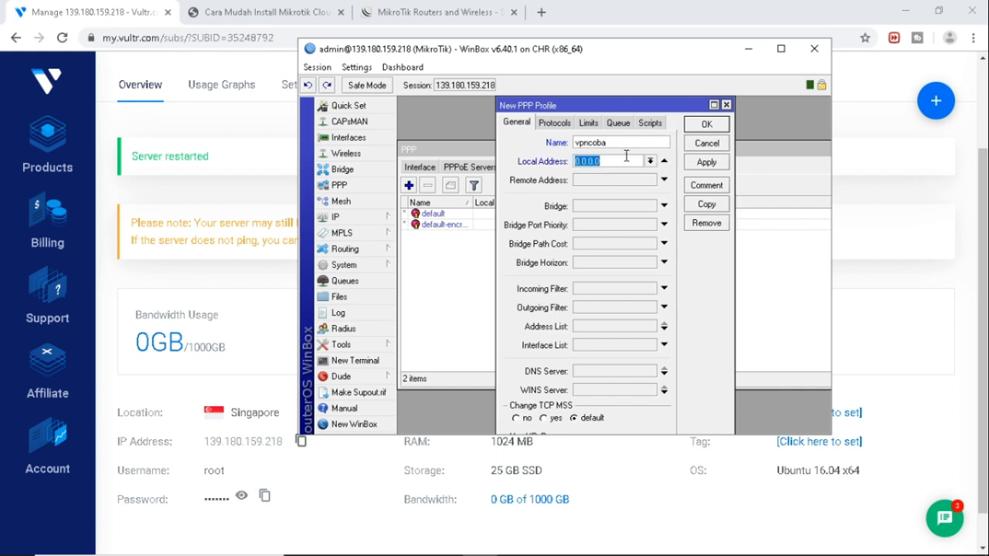
{"action": "type", "text": "10.10.10.1"}
{"action": "left_click", "coordinate": [627, 181]}
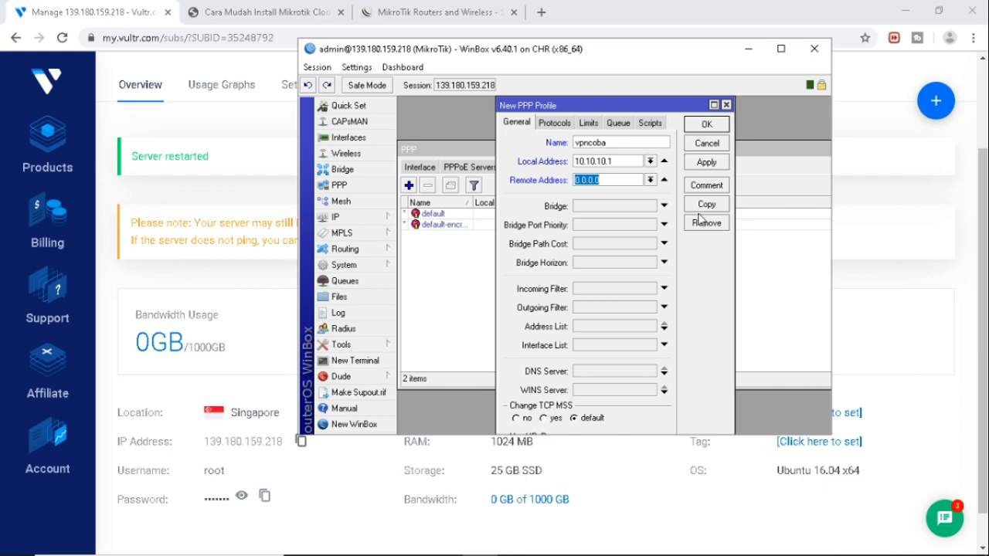
{"action": "left_click", "coordinate": [706, 144]}
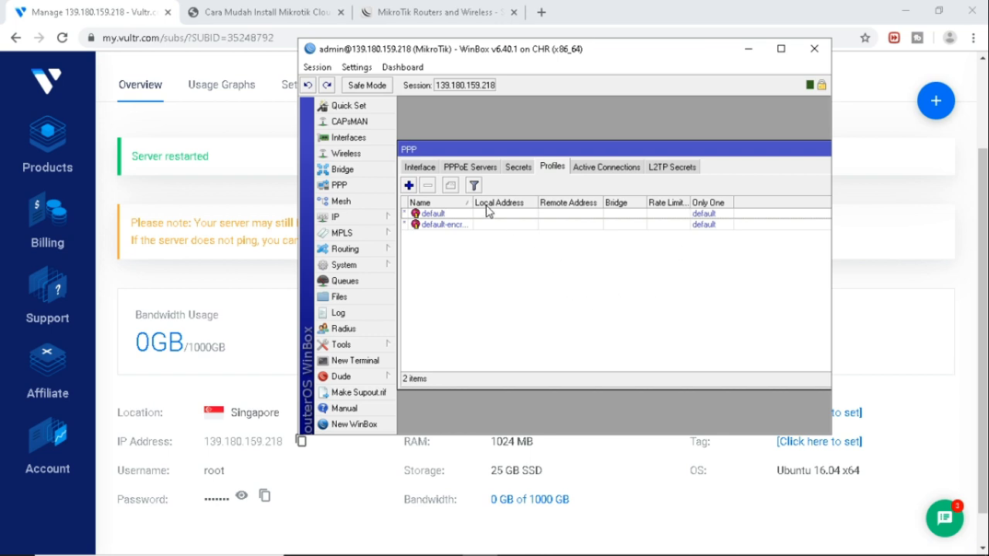
{"action": "left_click", "coordinate": [420, 168]}
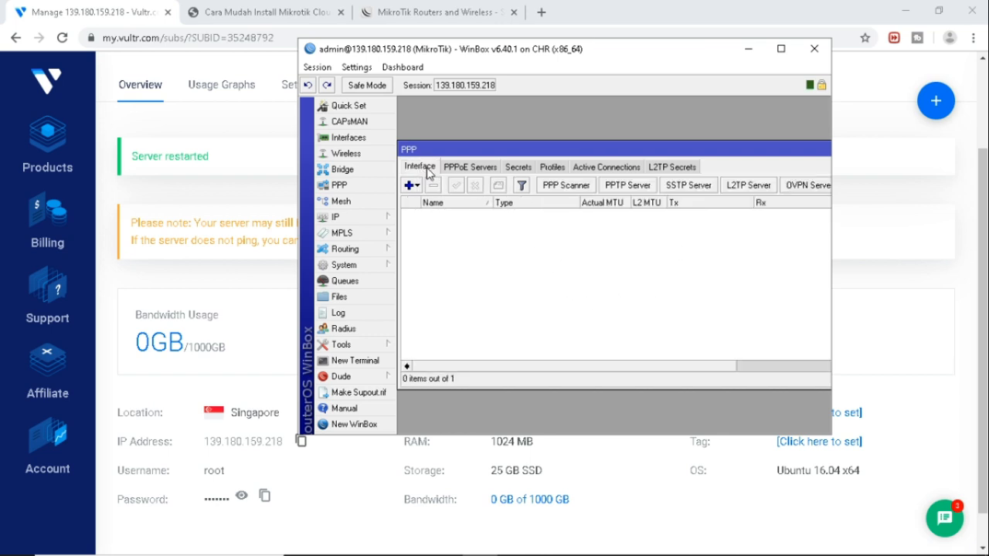
{"action": "left_click", "coordinate": [352, 221]}
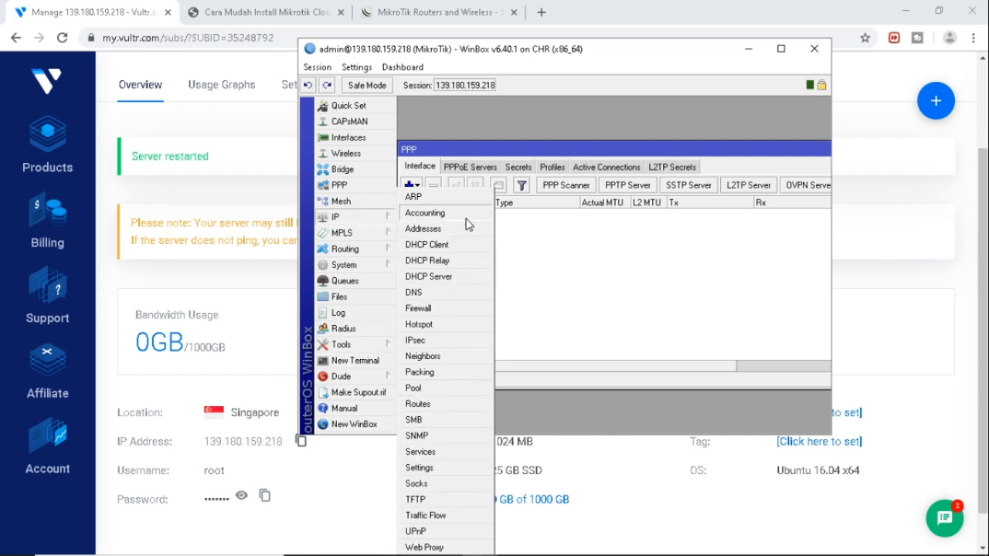
Create an IP pool with range 10.10.0.20-10.10.0.200.
{"action": "left_click", "coordinate": [433, 390]}
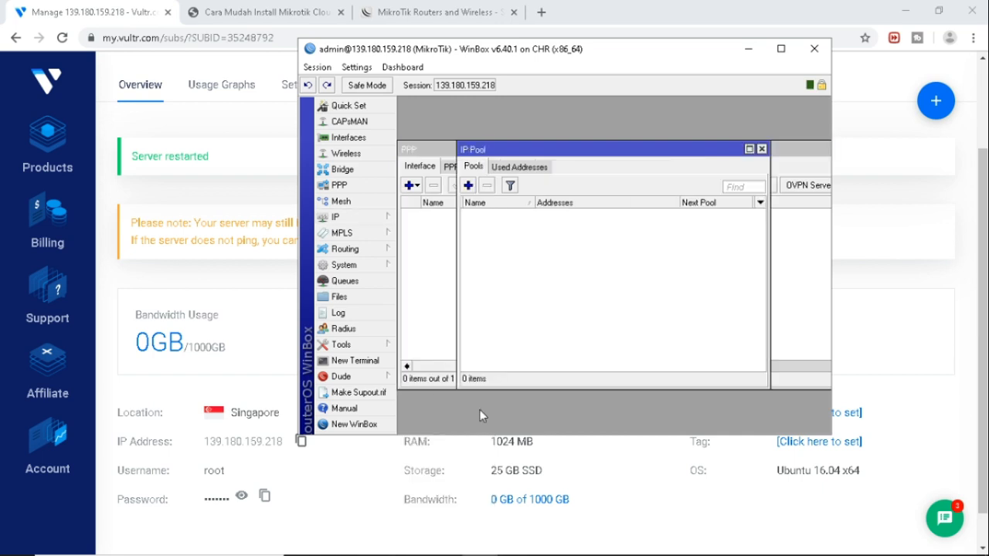
{"action": "left_click", "coordinate": [468, 187]}
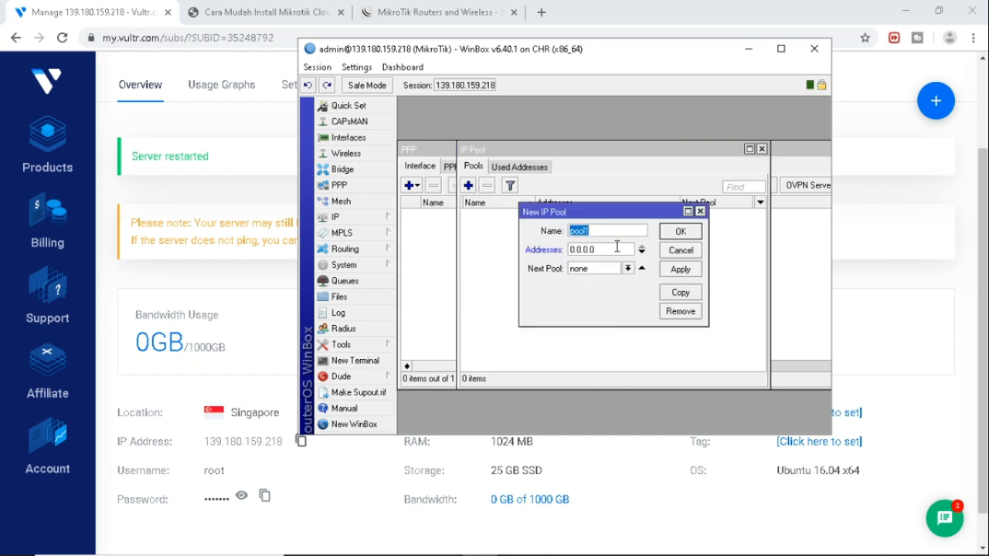
{"action": "type", "text": "vpn-pool"}
{"action": "double_click", "coordinate": [603, 249]}
{"action": "type", "text": "192"}
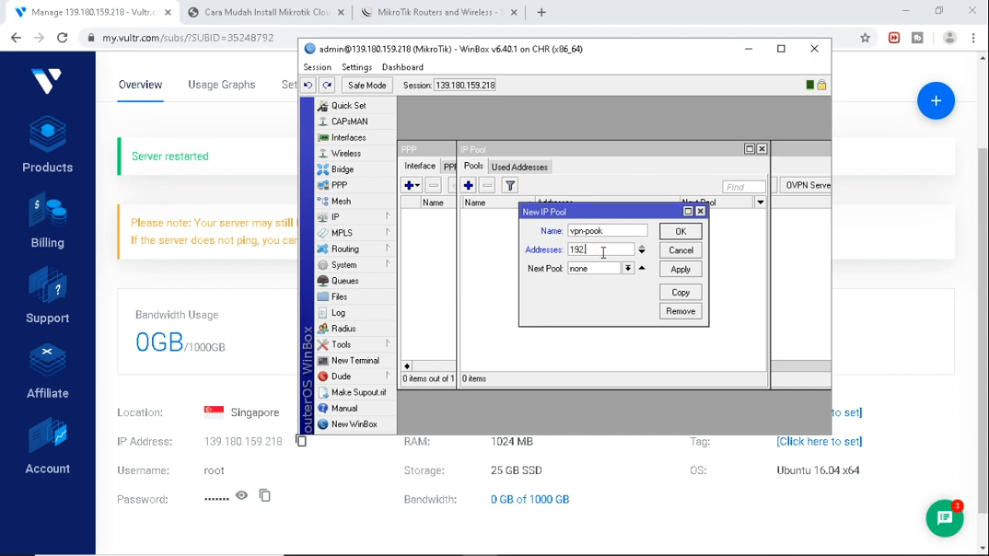
{"action": "key", "text": "BackSpace"}
{"action": "key", "text": "BackSpace"}
{"action": "type", "text": "0"}
{"action": "type", "text": ".10"}
{"action": "type", "text": ".0"}
{"action": "type", "text": ".10"}
{"action": "key", "text": "BackSpace"}
{"action": "key", "text": "BackSpace"}
{"action": "type", "text": ".20-10.10.0.200"}
{"action": "left_click", "coordinate": [681, 268]}
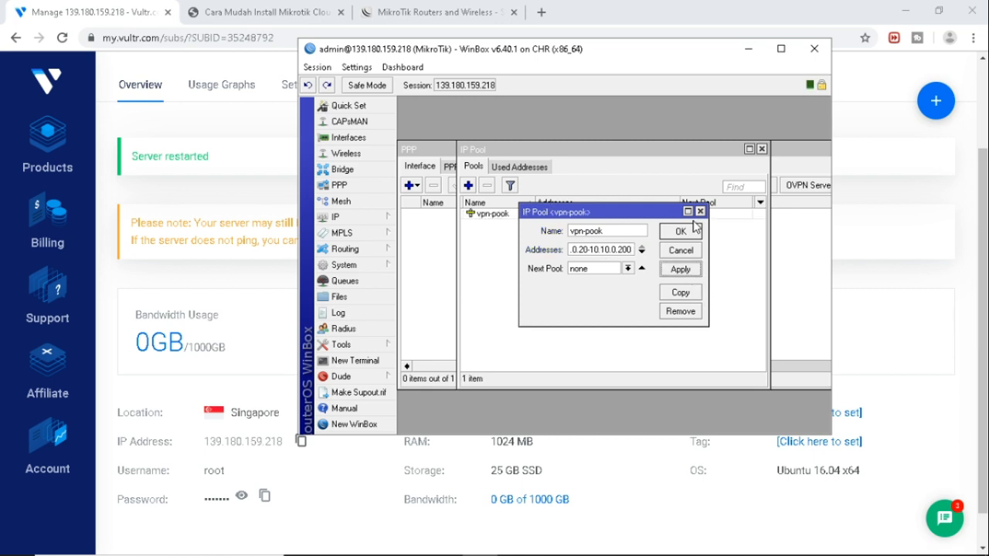
{"action": "left_click", "coordinate": [681, 231]}
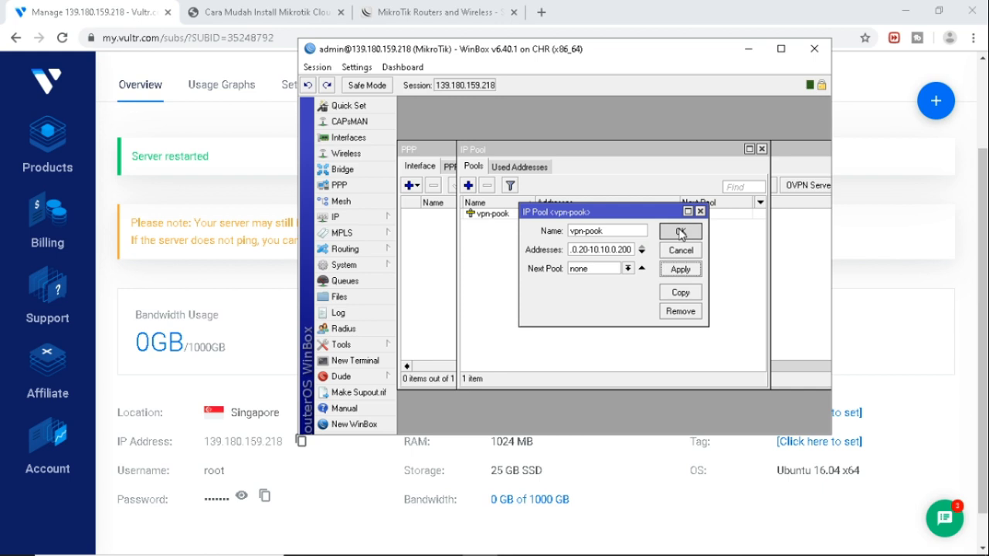
Correct the pool's name to vpn-pool and close the IP Pool list.
{"action": "double_click", "coordinate": [510, 214]}
{"action": "left_click", "coordinate": [618, 228]}
{"action": "key", "text": "BackSpace"}
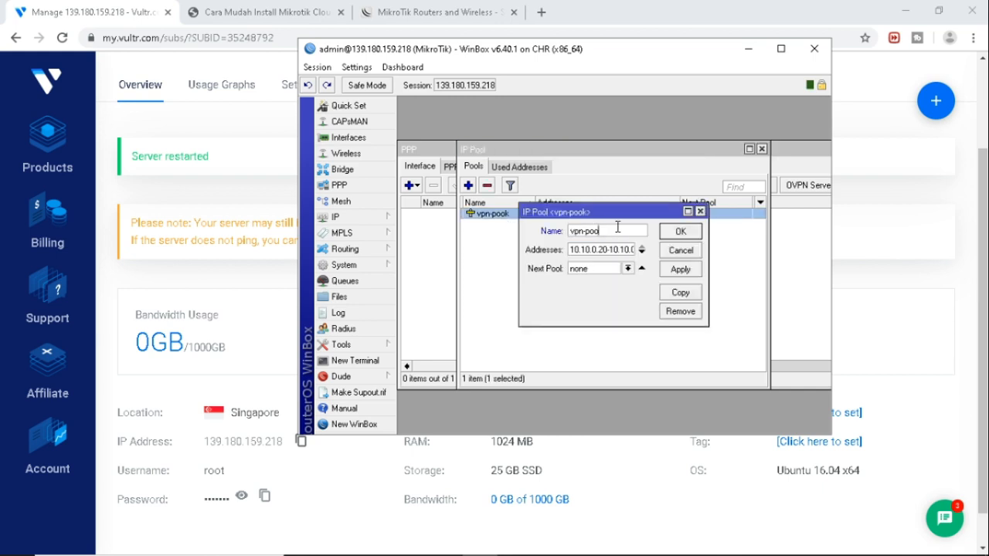
{"action": "type", "text": "l"}
{"action": "left_click", "coordinate": [681, 269]}
{"action": "left_click", "coordinate": [680, 231]}
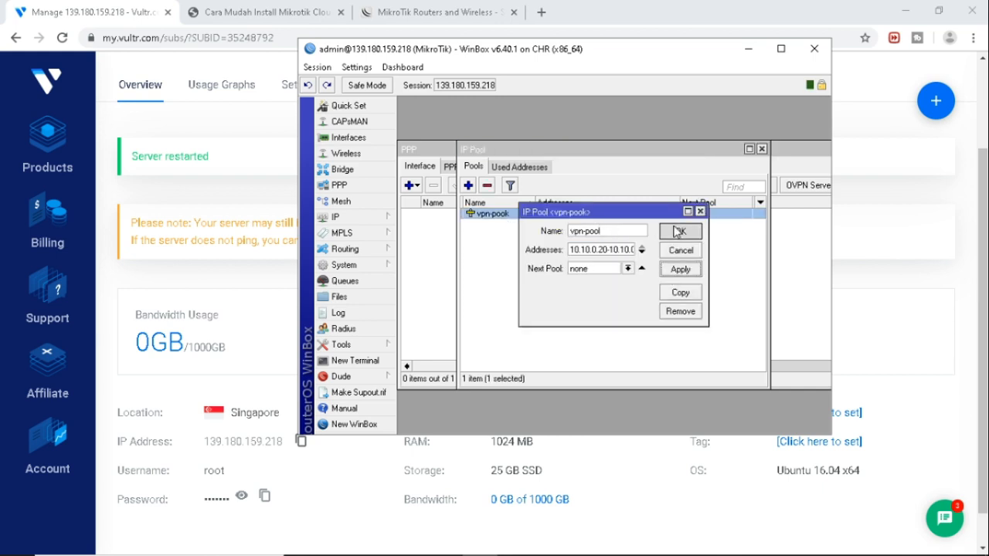
{"action": "left_click", "coordinate": [761, 149]}
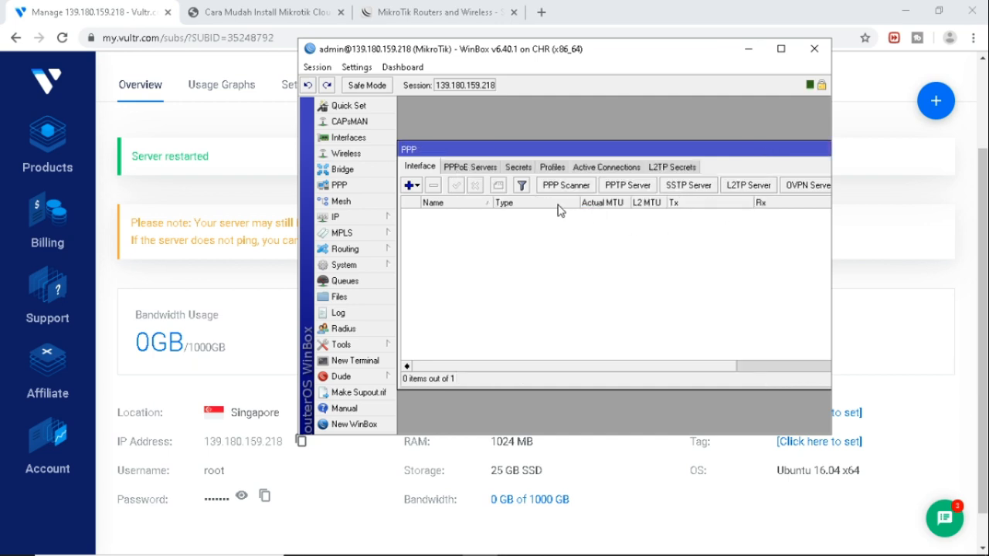
Start a new PPP profile vpncoba with local address 10.20.20.1.
{"action": "left_click", "coordinate": [539, 168]}
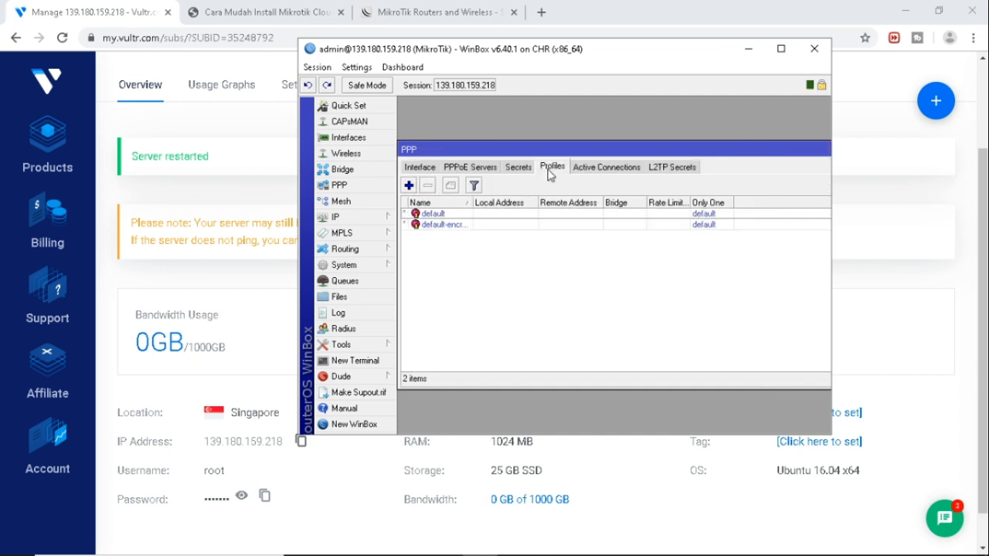
{"action": "left_click", "coordinate": [410, 185]}
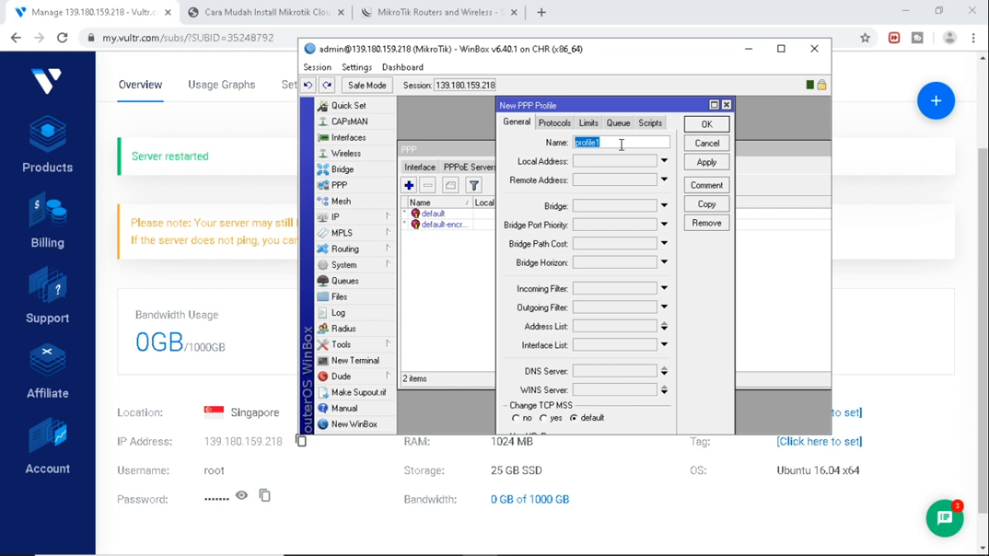
{"action": "type", "text": "vpncoba"}
{"action": "left_click", "coordinate": [607, 162]}
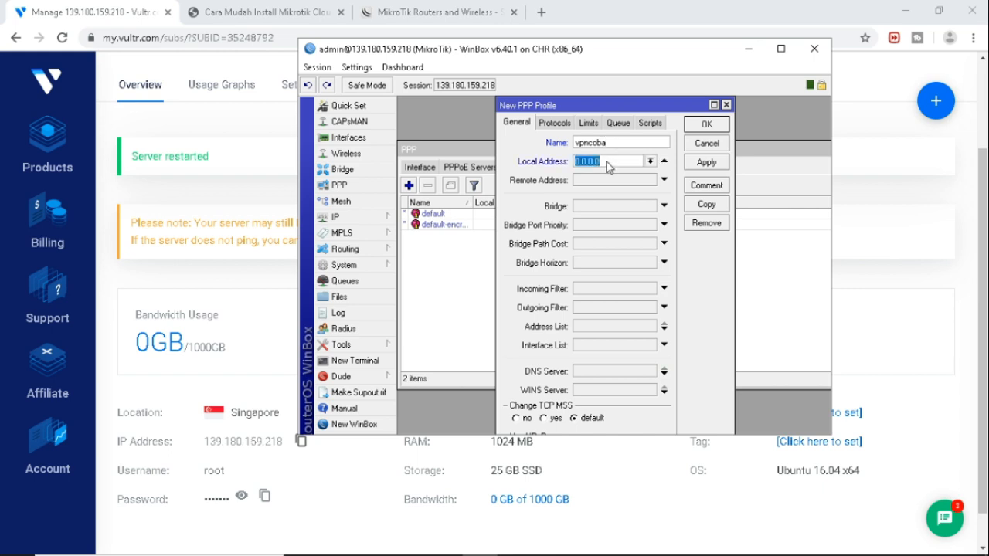
{"action": "type", "text": "10"}
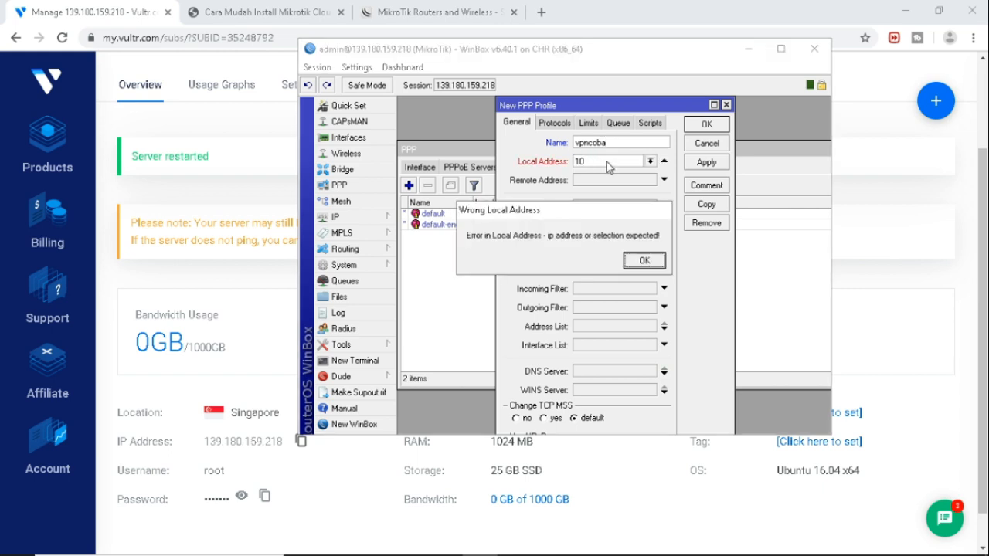
{"action": "left_click", "coordinate": [637, 261]}
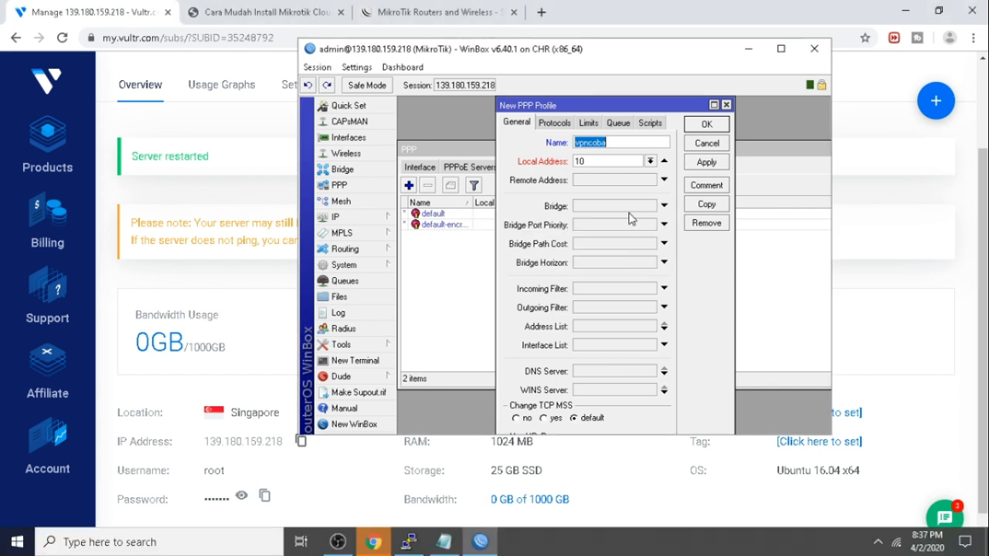
{"action": "left_click", "coordinate": [601, 162]}
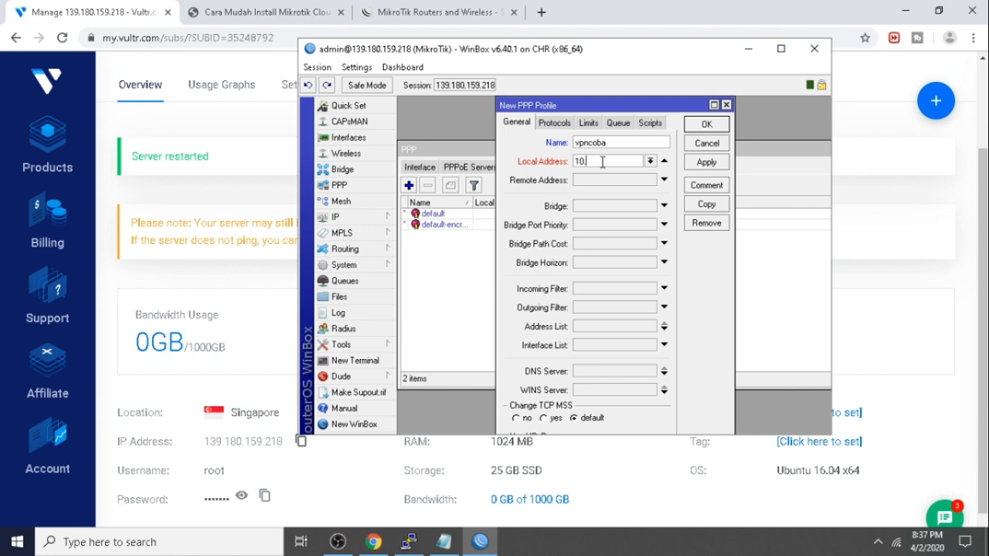
{"action": "type", "text": "20.20.1"}
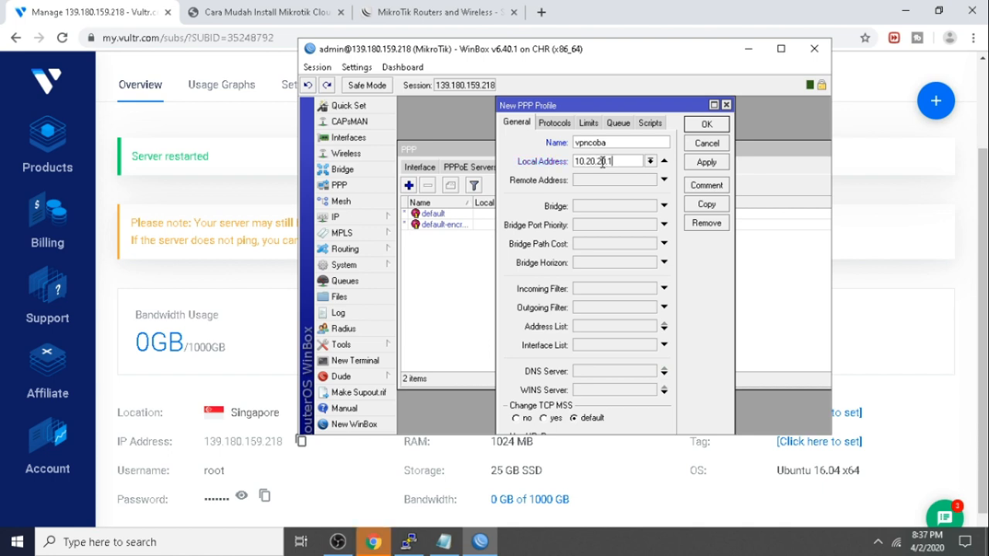
Set the profile's remote address to vpn-pool, leave DNS server unset, and save it.
{"action": "left_click", "coordinate": [618, 179]}
{"action": "left_click", "coordinate": [651, 179]}
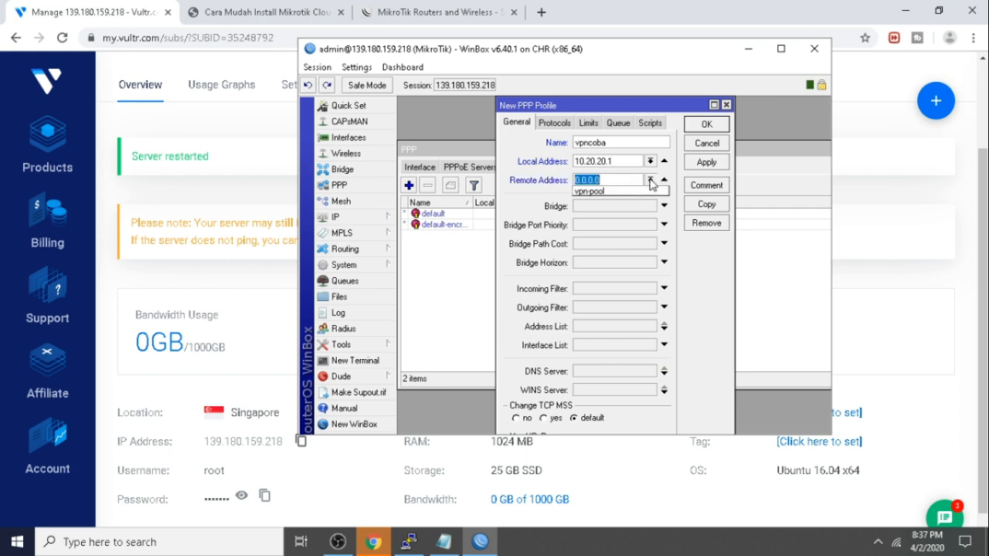
{"action": "left_click", "coordinate": [629, 192]}
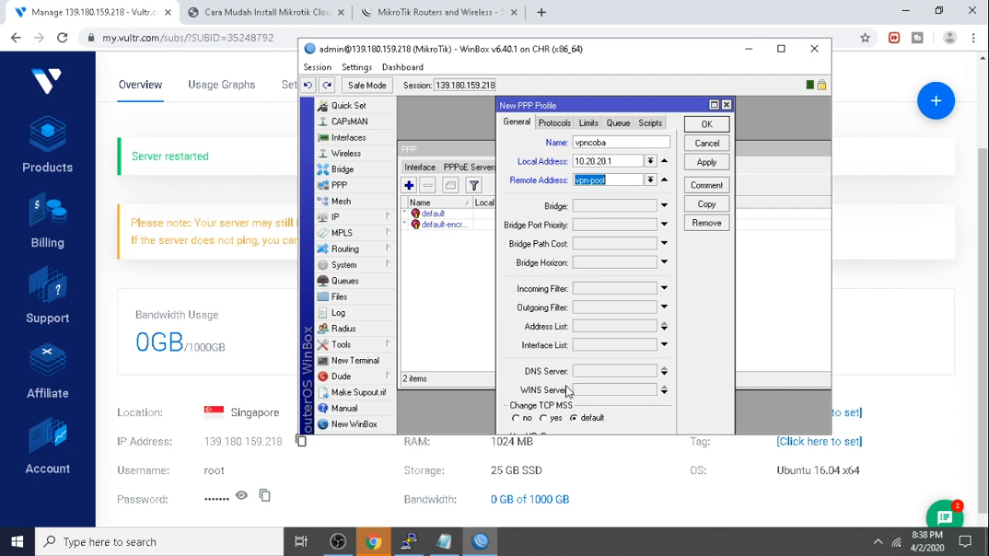
{"action": "left_click", "coordinate": [616, 370]}
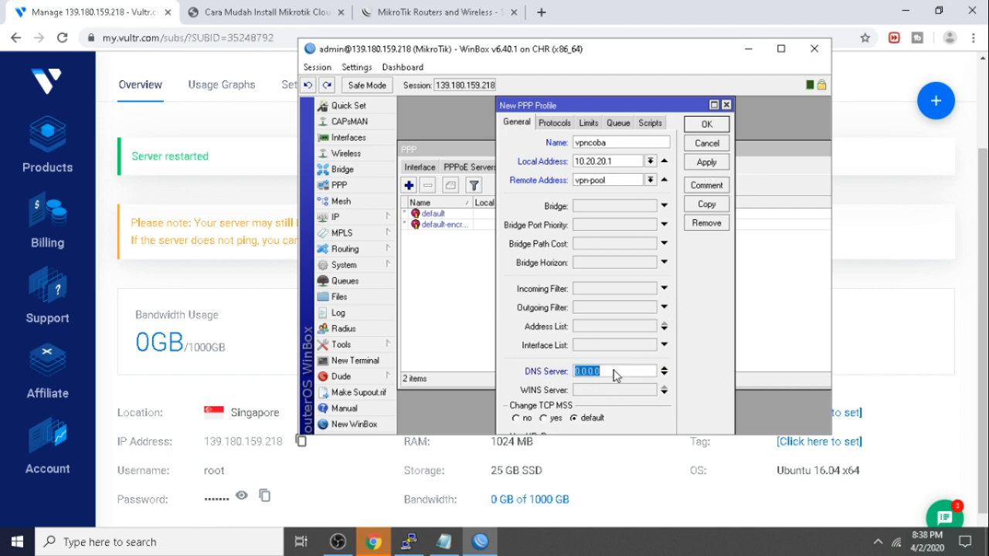
{"action": "left_click", "coordinate": [615, 371]}
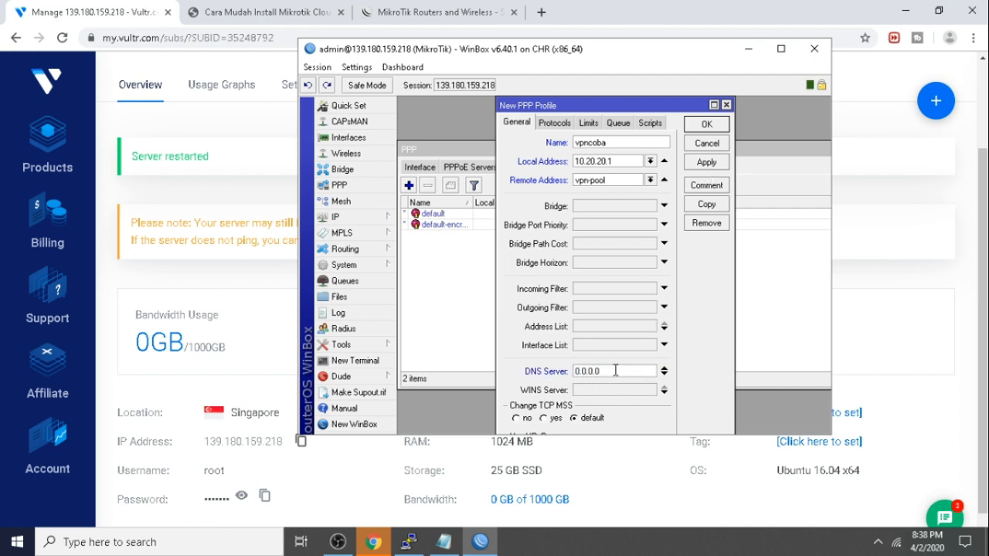
{"action": "left_click", "coordinate": [664, 370]}
{"action": "left_click", "coordinate": [708, 164]}
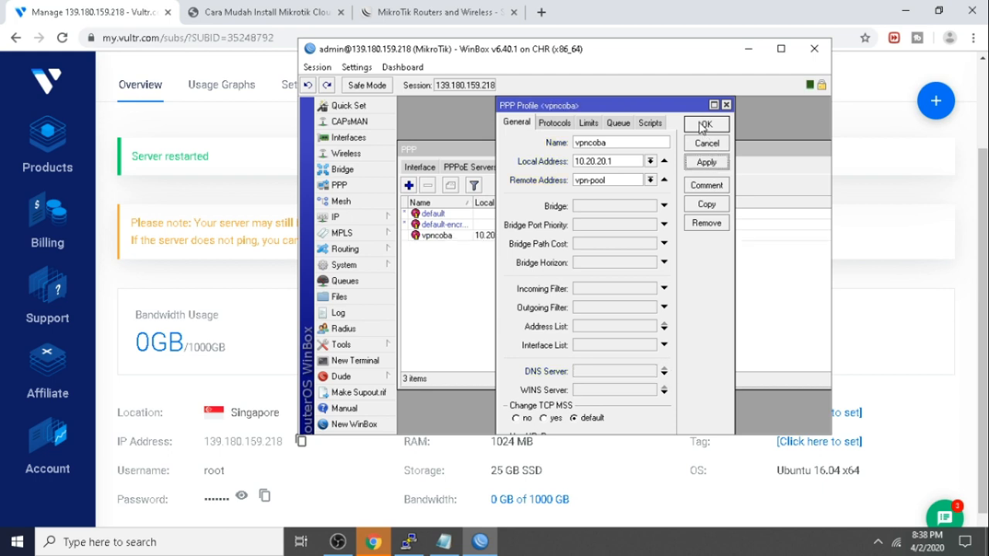
{"action": "left_click", "coordinate": [701, 125]}
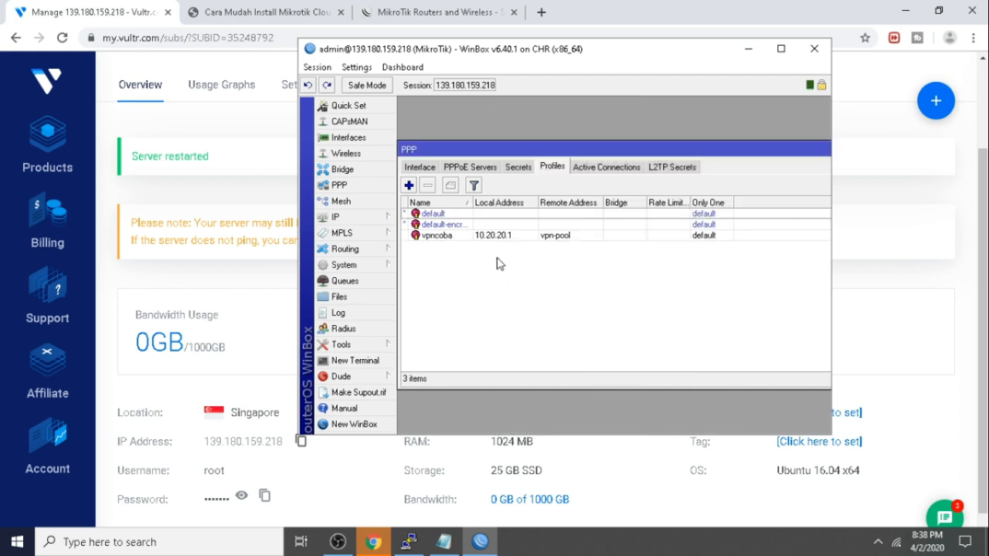
Add a new PPP secret named user1.
{"action": "left_click", "coordinate": [519, 167]}
{"action": "left_click", "coordinate": [408, 186]}
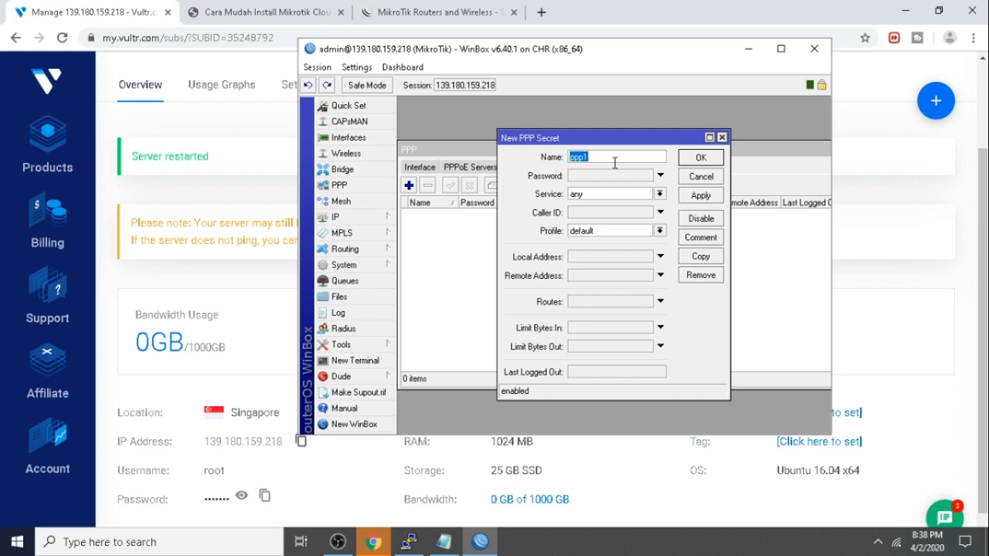
{"action": "type", "text": "vpn"}
{"action": "type", "text": "user"}
{"action": "key", "text": "BackSpace"}
{"action": "key", "text": "BackSpace"}
{"action": "key", "text": "BackSpace"}
{"action": "key", "text": "BackSpace"}
{"action": "key", "text": "BackSpace"}
{"action": "key", "text": "BackSpace"}
{"action": "key", "text": "BackSpace"}
{"action": "type", "text": "user1"}
Give user1 a password and the vpncoba profile, then save the secret.
{"action": "left_click", "coordinate": [610, 176]}
{"action": "type", "text": "***"}
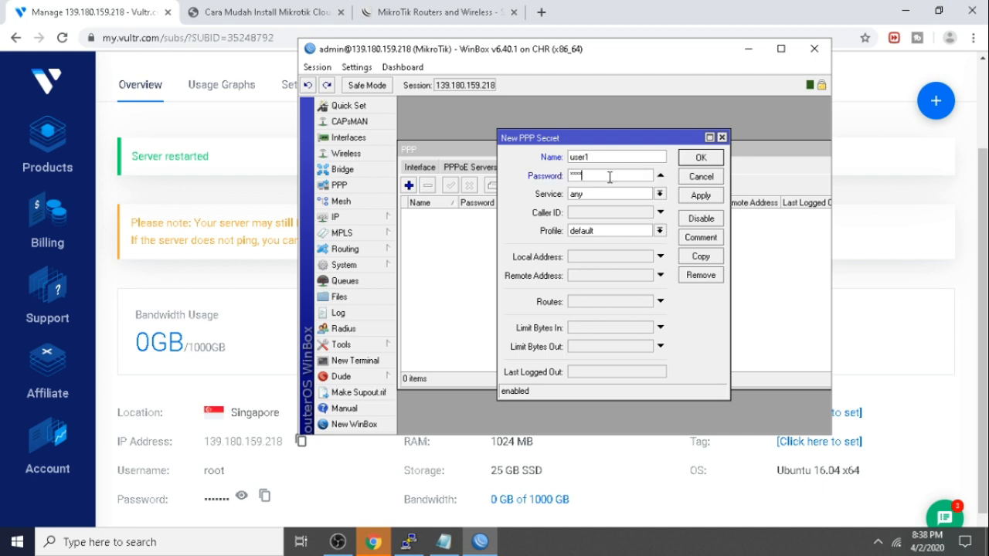
{"action": "type", "text": "**"}
{"action": "left_click", "coordinate": [610, 231]}
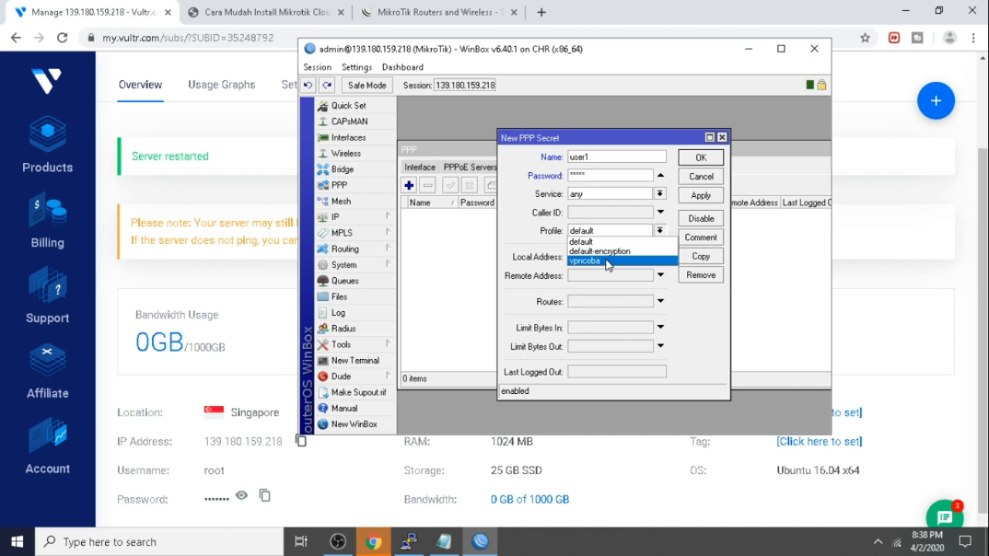
{"action": "left_click", "coordinate": [607, 262]}
{"action": "left_click", "coordinate": [701, 195]}
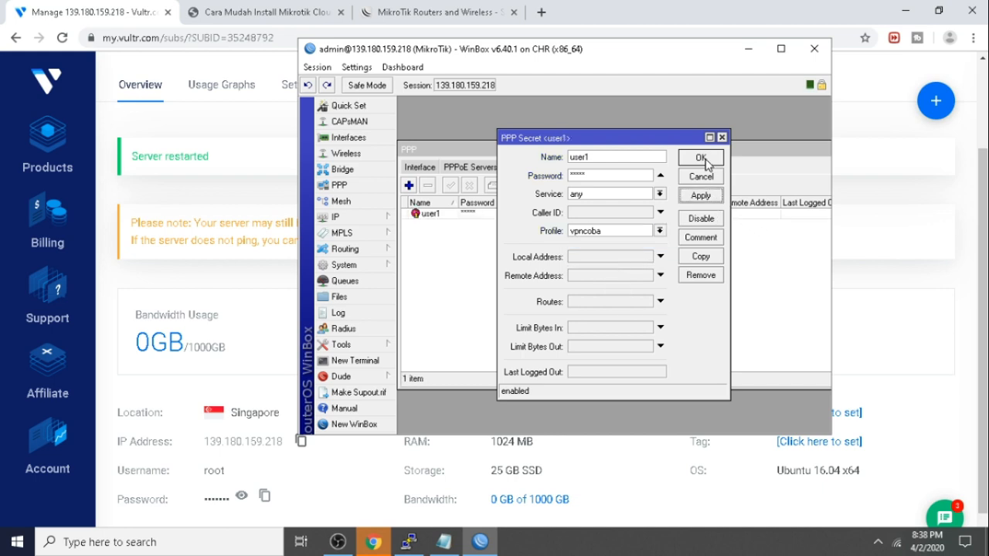
{"action": "left_click", "coordinate": [701, 157]}
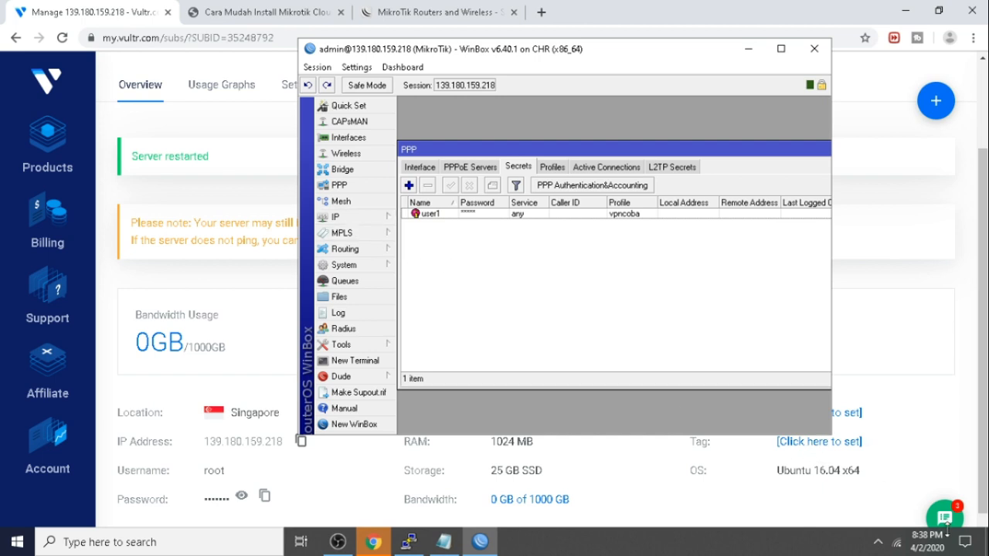
{"action": "left_click", "coordinate": [878, 543]}
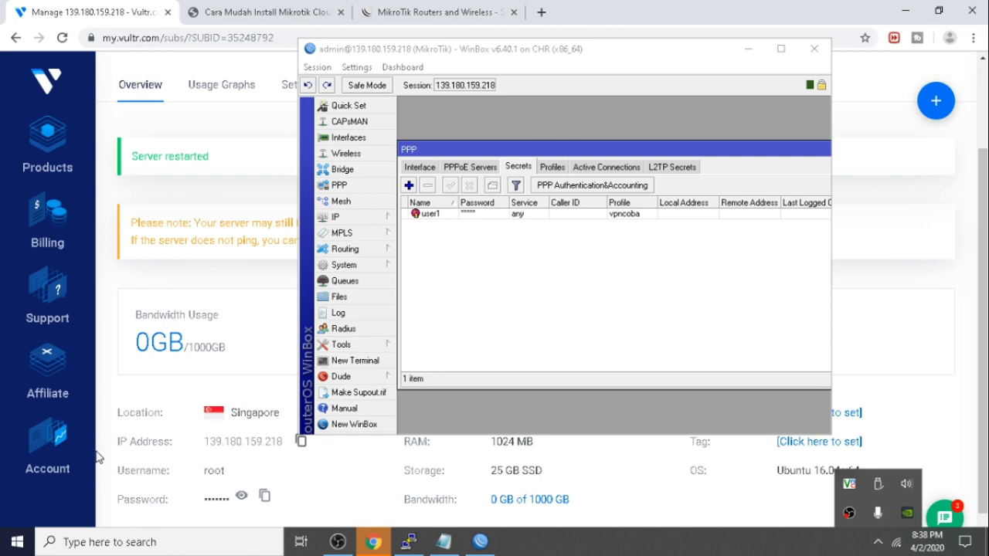
Delete the existing VPN connection from Windows VPN settings.
{"action": "right_click", "coordinate": [896, 545]}
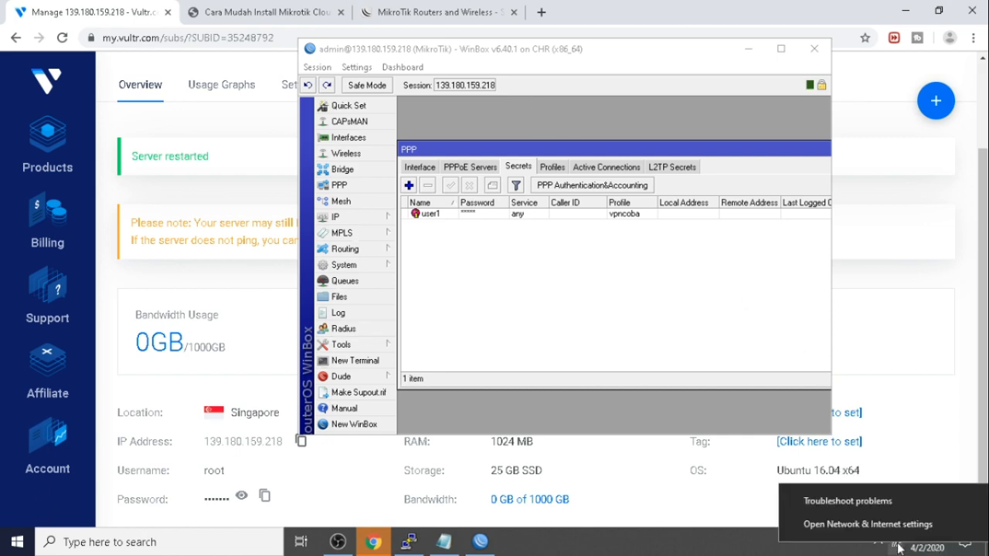
{"action": "left_click", "coordinate": [879, 528]}
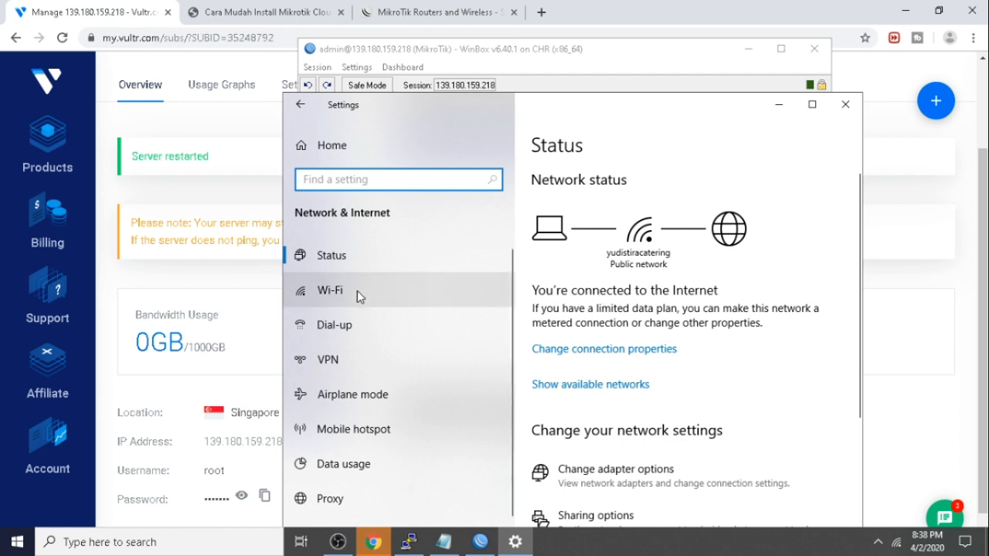
{"action": "left_click", "coordinate": [371, 362]}
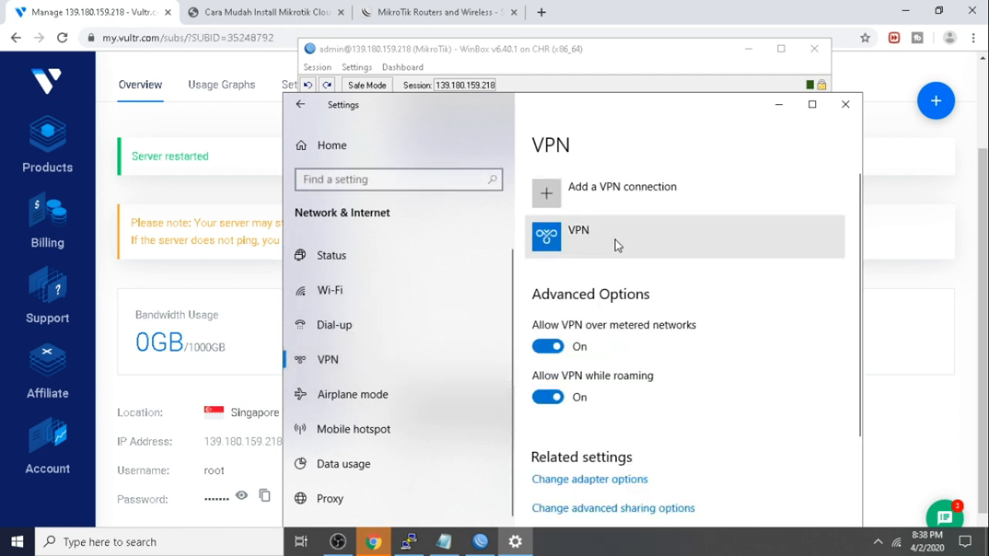
{"action": "left_click", "coordinate": [617, 245]}
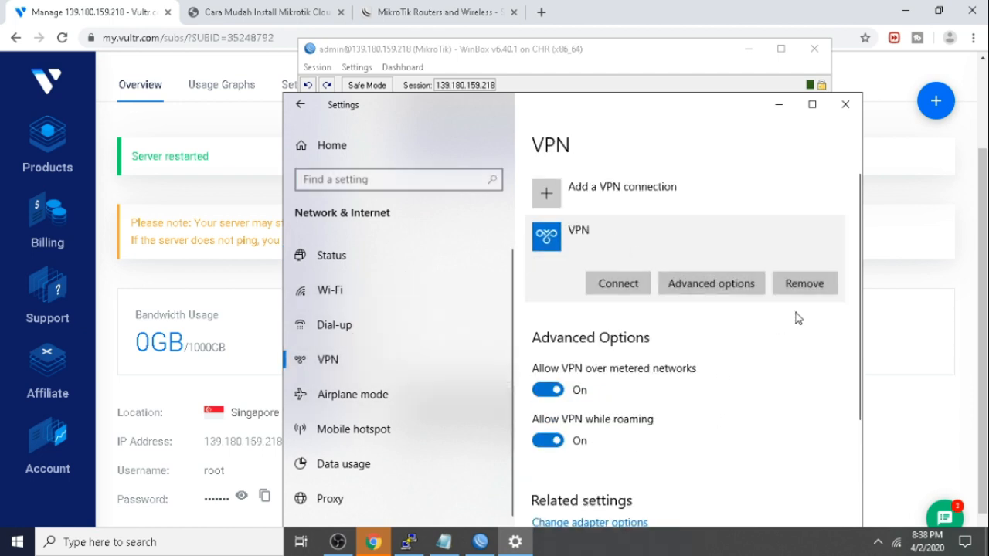
{"action": "left_click", "coordinate": [807, 292]}
{"action": "left_click", "coordinate": [817, 246]}
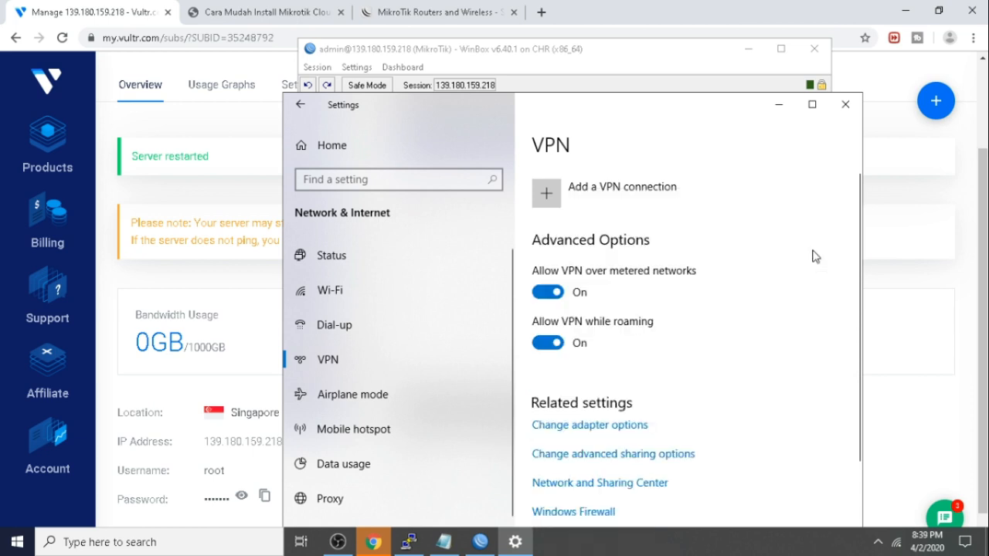
Start a new VPN connection named vpnbaru using the pasted VPS IP as server.
{"action": "left_click", "coordinate": [592, 204]}
{"action": "left_click", "coordinate": [458, 245]}
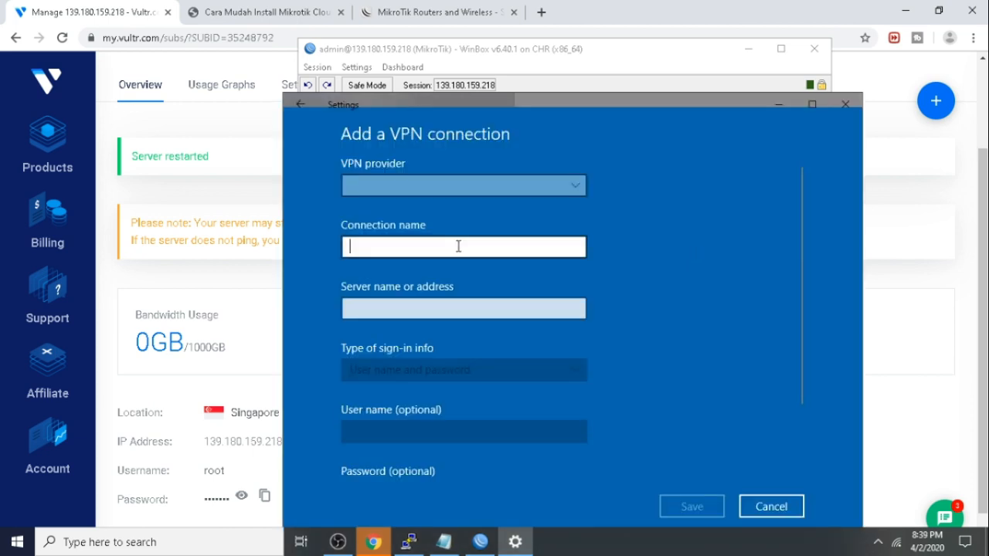
{"action": "type", "text": "vpn"}
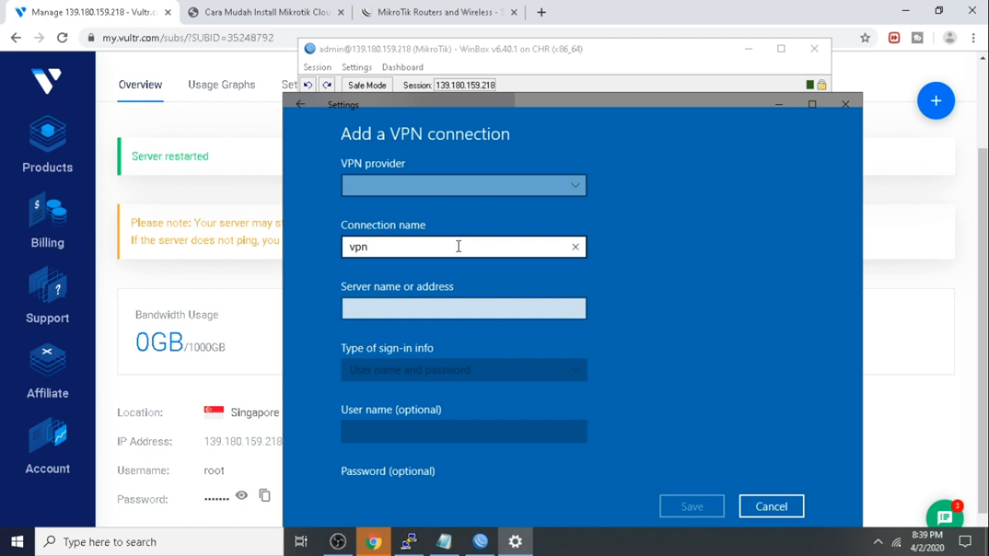
{"action": "type", "text": "baru"}
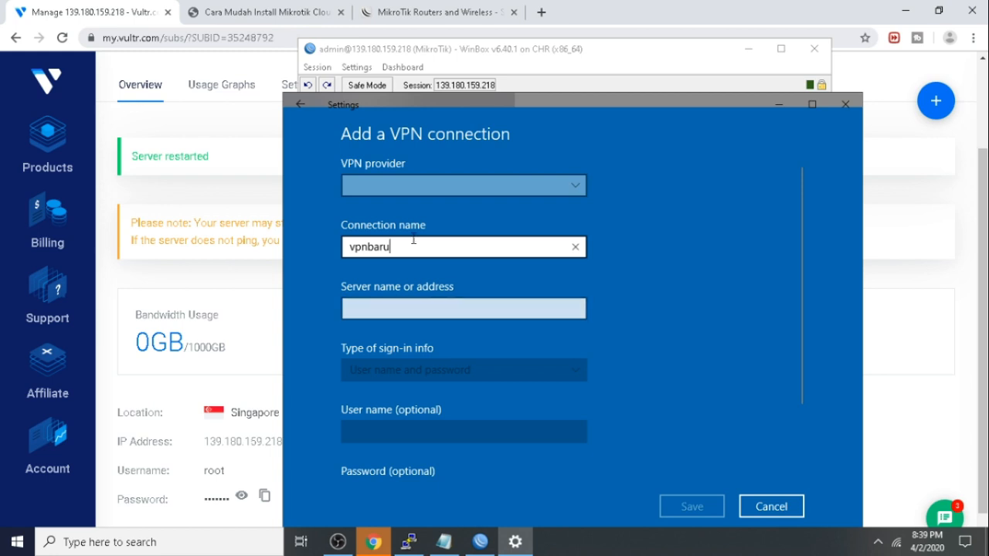
{"action": "left_click", "coordinate": [228, 279]}
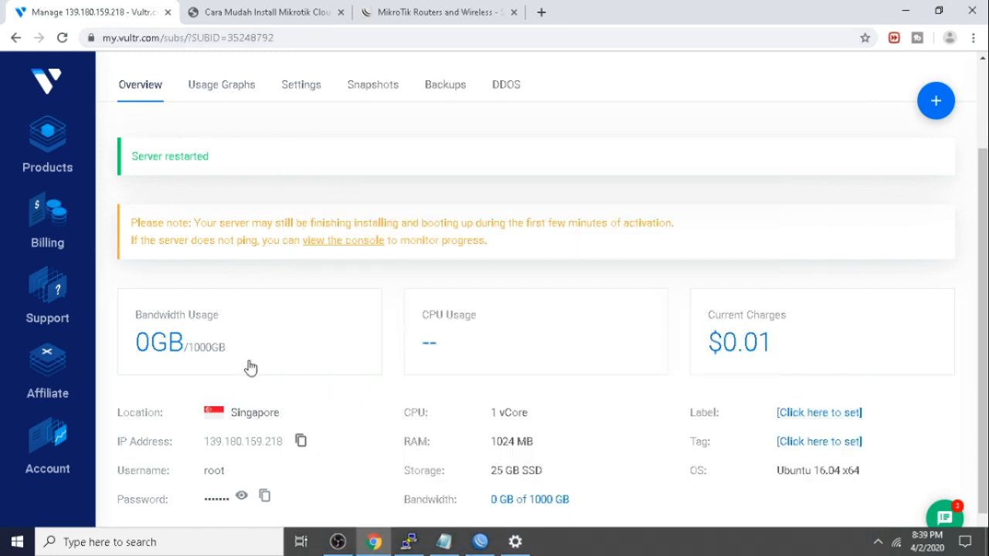
{"action": "mouse_move", "coordinate": [471, 547]}
{"action": "left_click", "coordinate": [530, 545]}
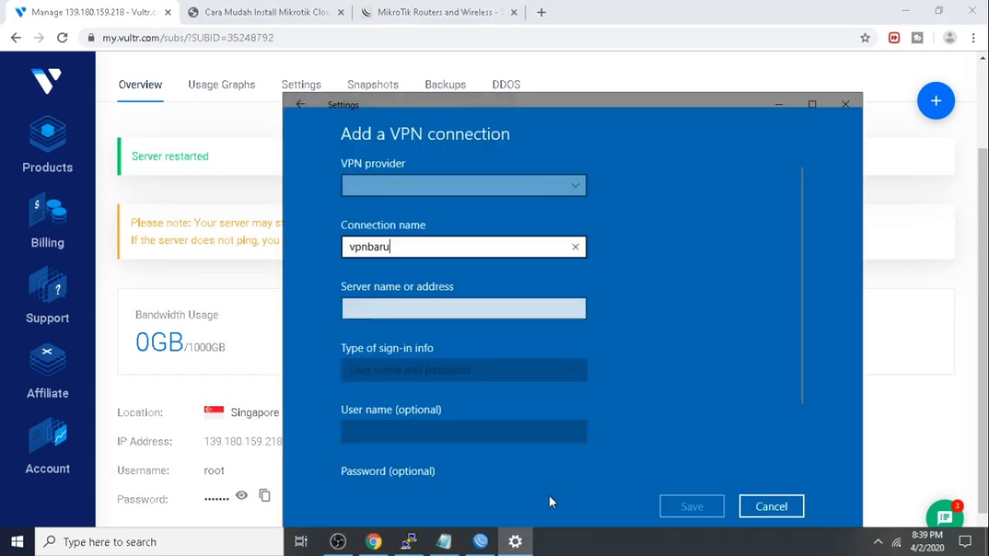
{"action": "left_click", "coordinate": [455, 307]}
{"action": "type", "text": "139.180.159.218"}
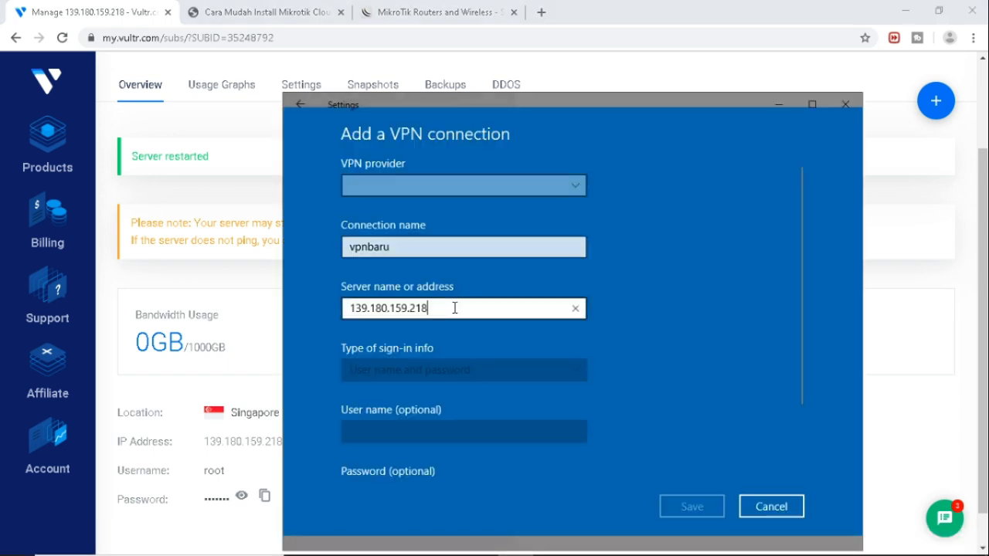
{"action": "left_click", "coordinate": [452, 370]}
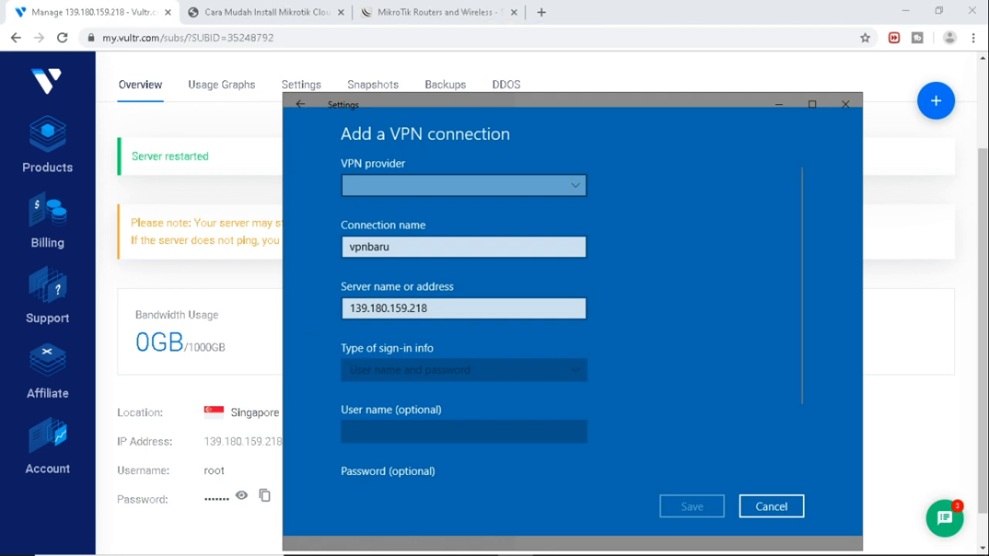
Correct the server address's last digit so it reads 139.180.159.218.
{"action": "left_click", "coordinate": [480, 542]}
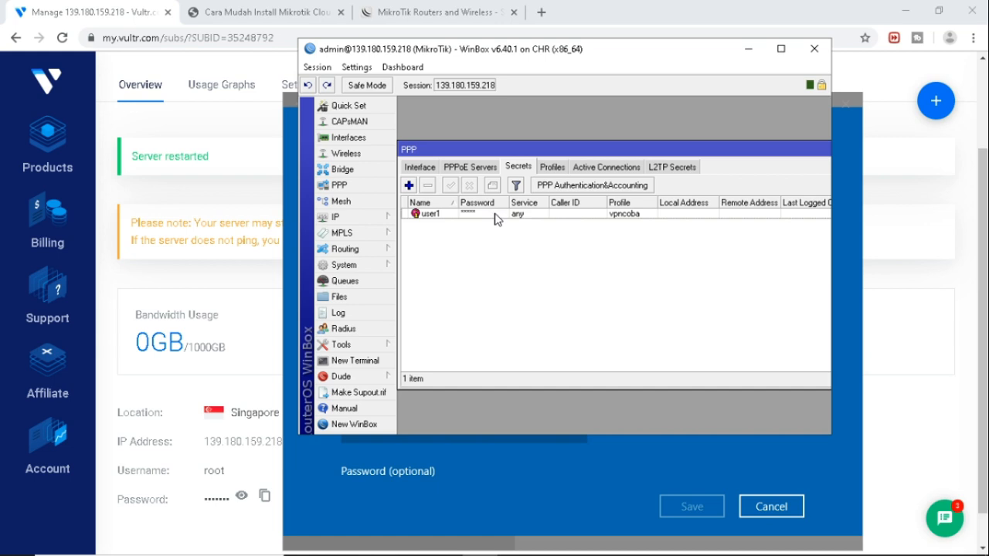
{"action": "mouse_move", "coordinate": [573, 554]}
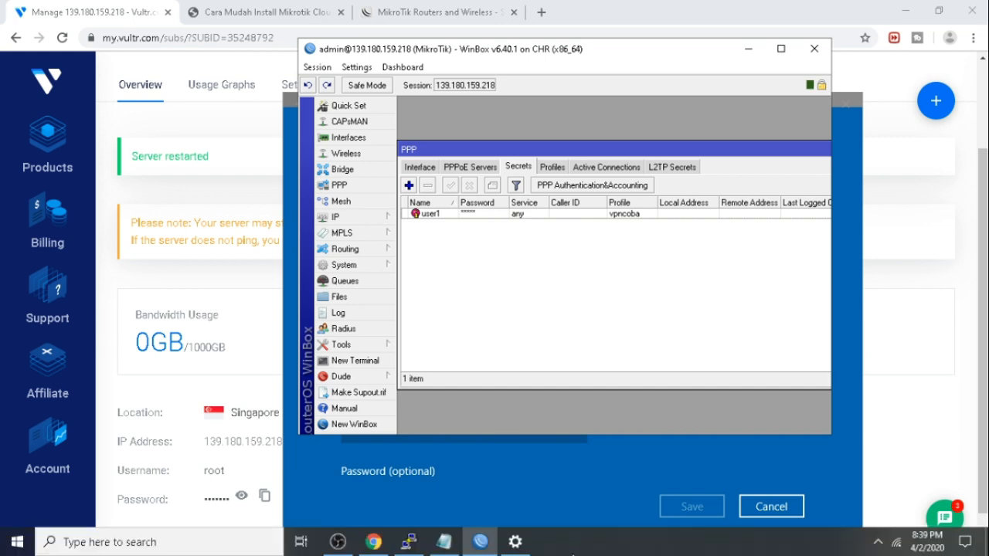
{"action": "left_click", "coordinate": [558, 482]}
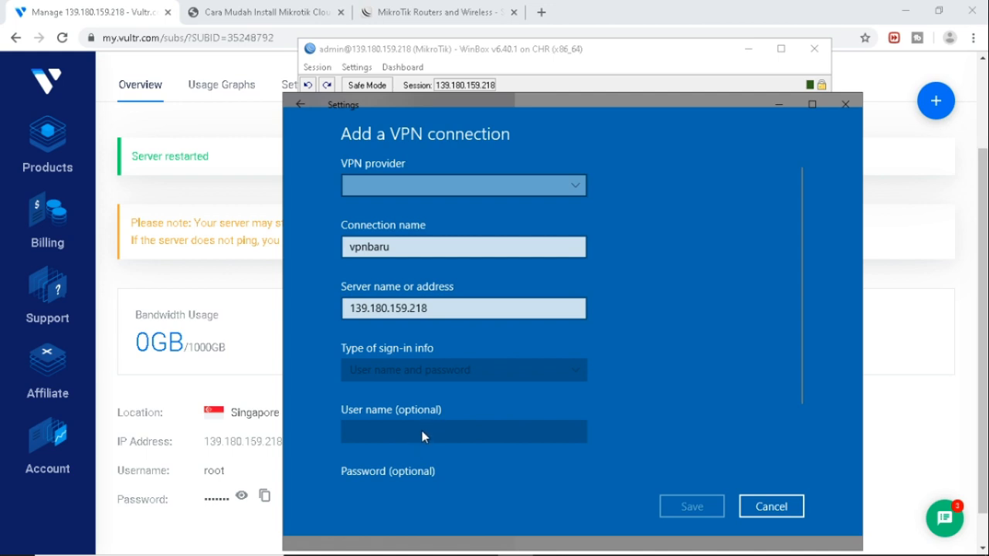
{"action": "scroll", "coordinate": [651, 363], "scroll_direction": "down", "scroll_amount": 2}
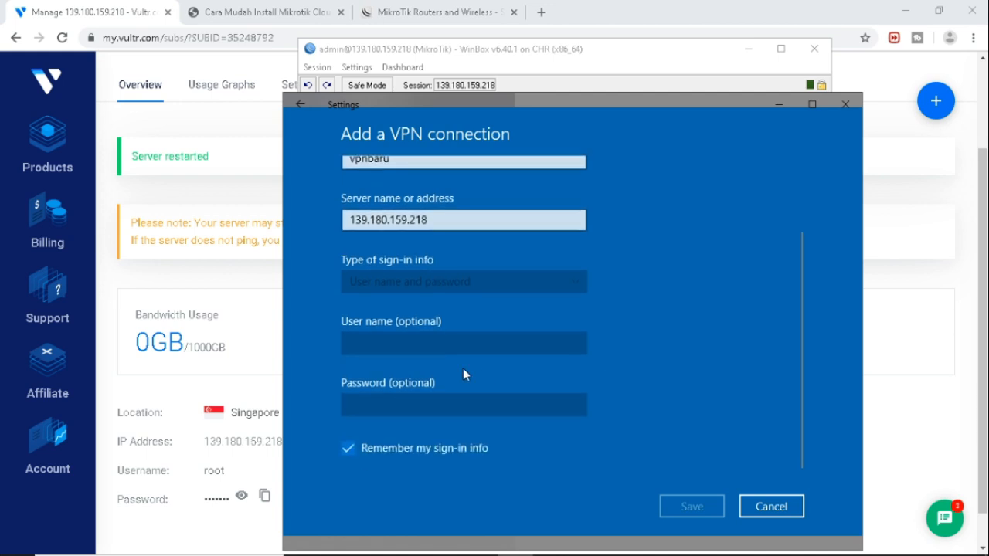
{"action": "left_click", "coordinate": [473, 219]}
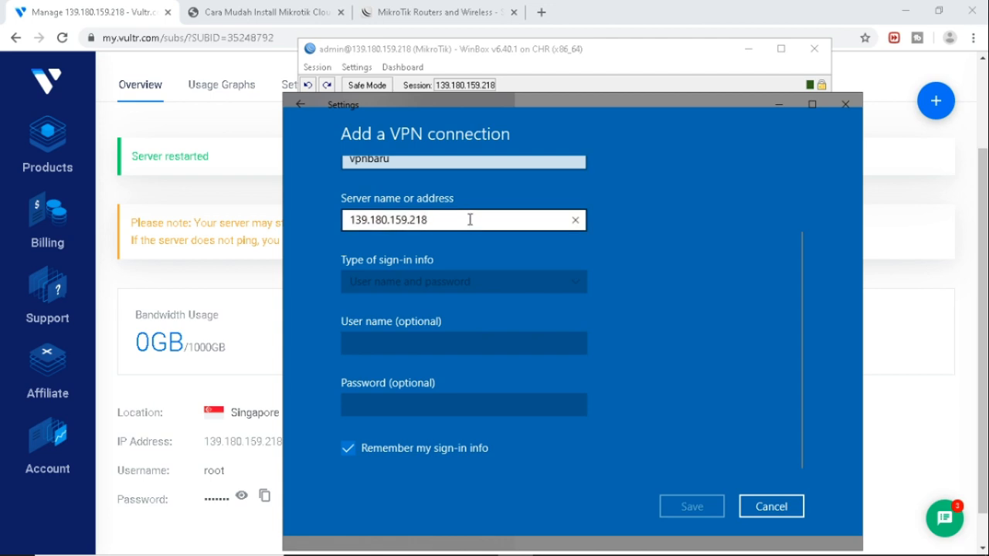
{"action": "key", "text": "BackSpace"}
{"action": "type", "text": "8"}
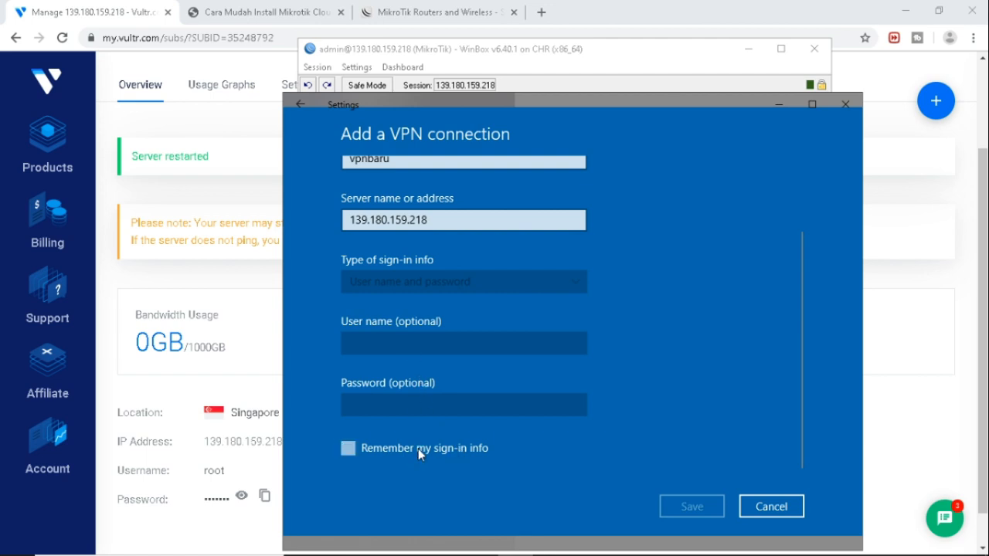
Choose Windows (built-in) as provider with user name and password sign-in.
{"action": "scroll", "coordinate": [456, 259], "scroll_direction": "up", "scroll_amount": 2}
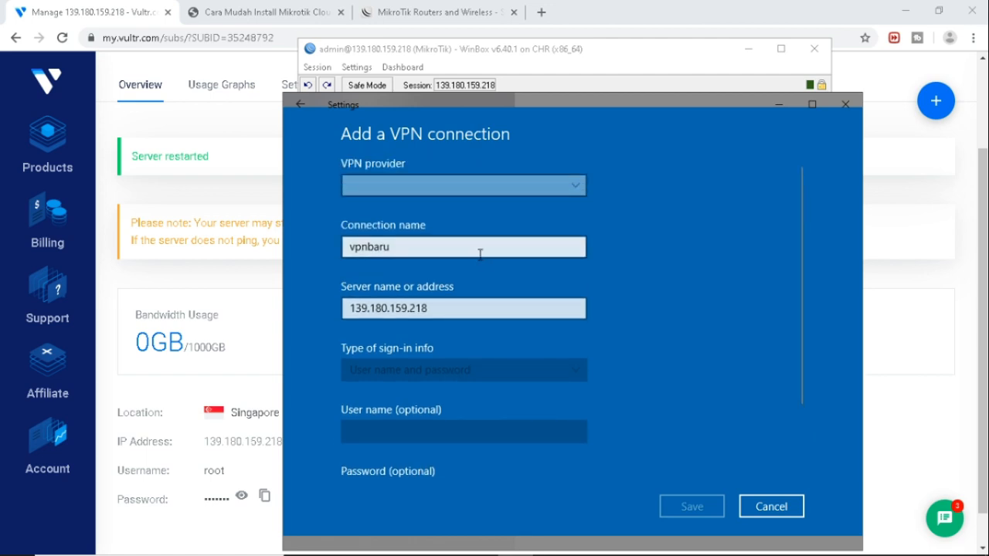
{"action": "left_click", "coordinate": [547, 193]}
{"action": "left_click", "coordinate": [549, 190]}
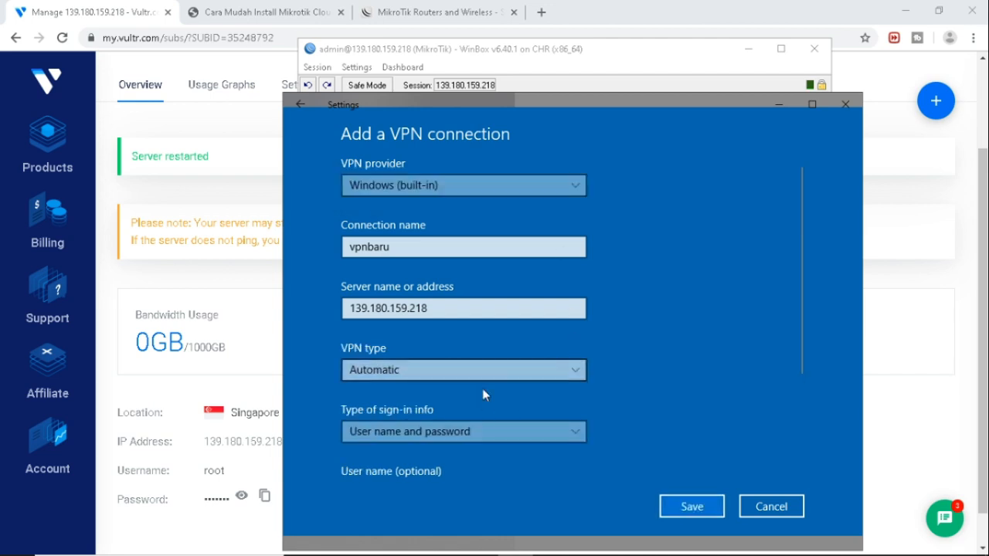
{"action": "scroll", "coordinate": [491, 409], "scroll_direction": "down", "scroll_amount": 2}
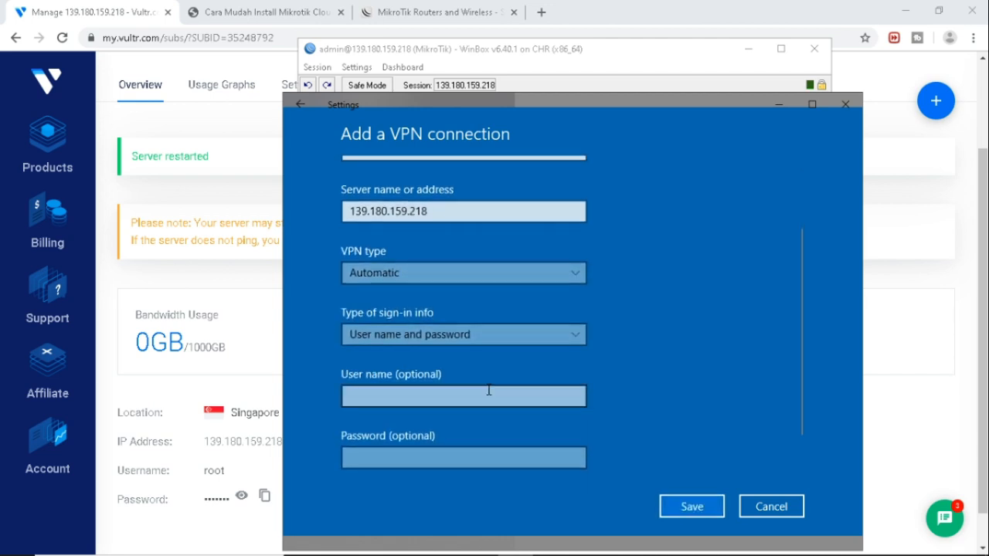
{"action": "left_click", "coordinate": [481, 335]}
{"action": "left_click", "coordinate": [481, 337]}
{"action": "scroll", "coordinate": [508, 263], "scroll_direction": "up", "scroll_amount": 2}
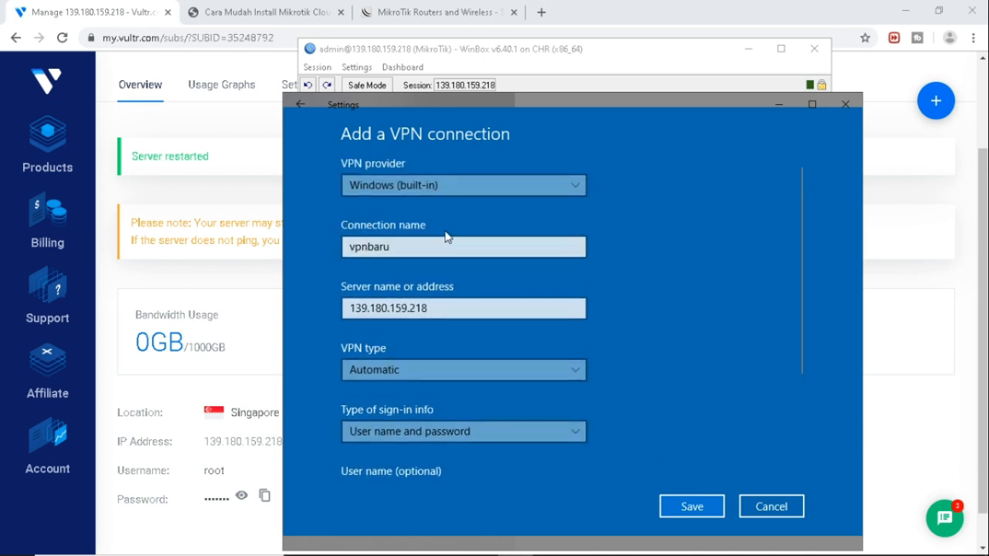
{"action": "scroll", "coordinate": [488, 332], "scroll_direction": "down", "scroll_amount": 2}
Enter user1 and its password, then save the vpnbaru connection.
{"action": "left_click", "coordinate": [464, 397]}
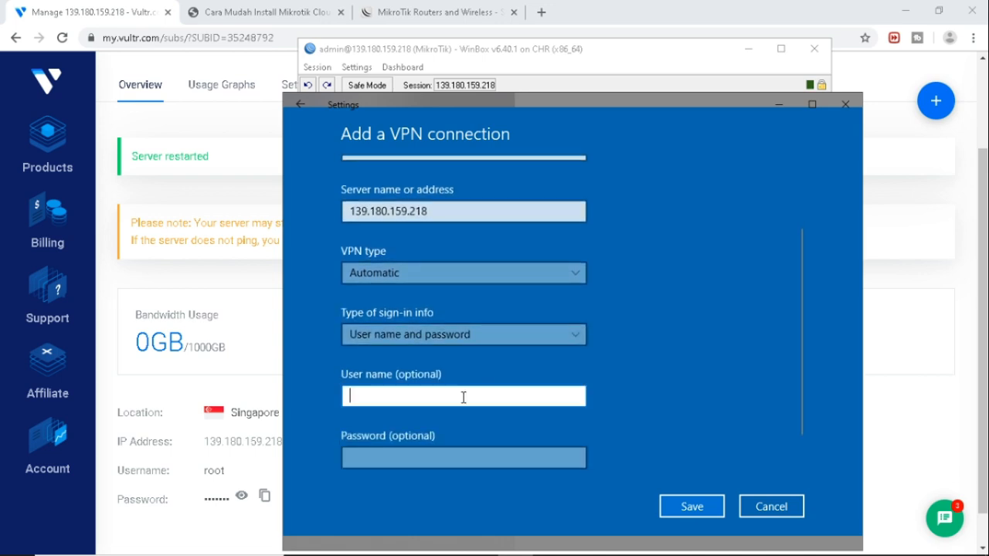
{"action": "type", "text": "user1"}
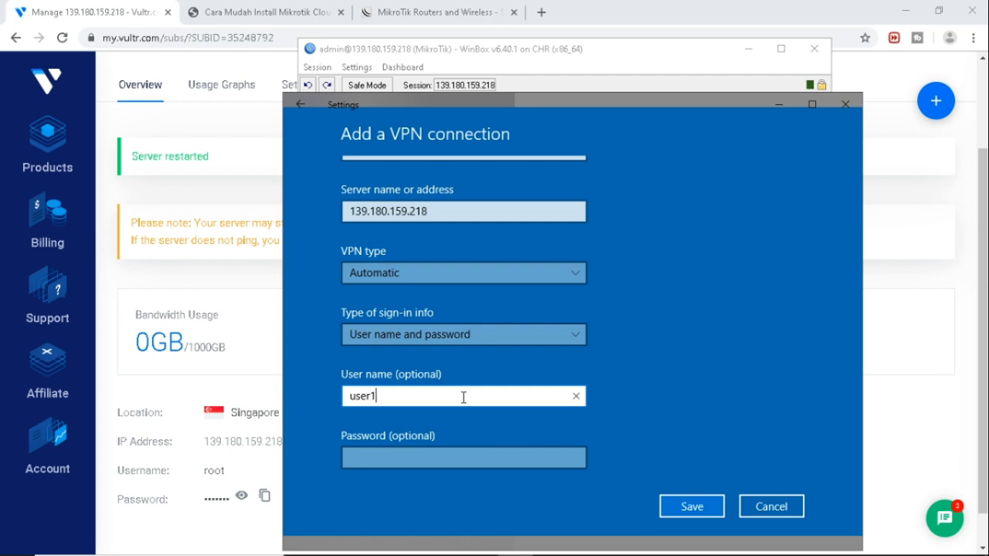
{"action": "key", "text": "Tab"}
{"action": "type", "text": "12345"}
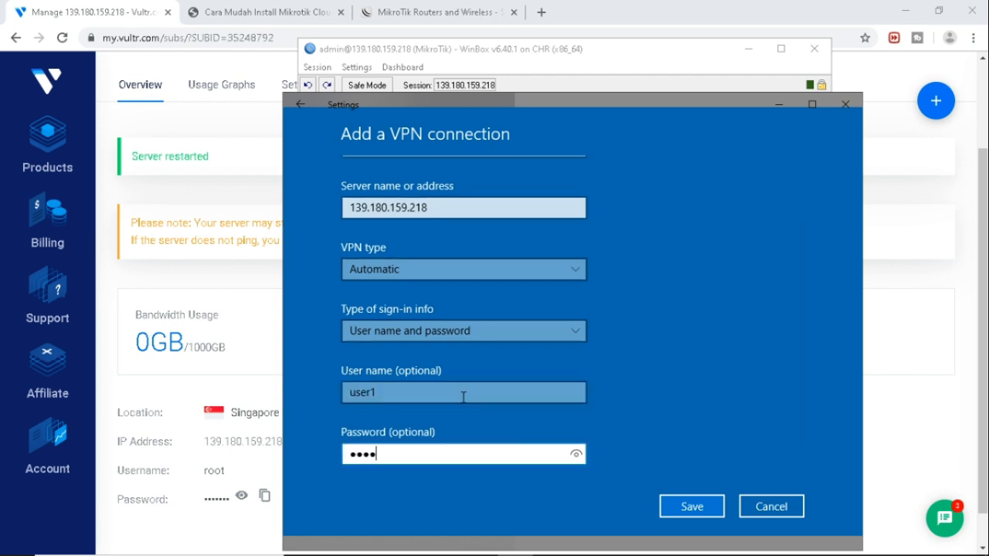
{"action": "left_click", "coordinate": [693, 506]}
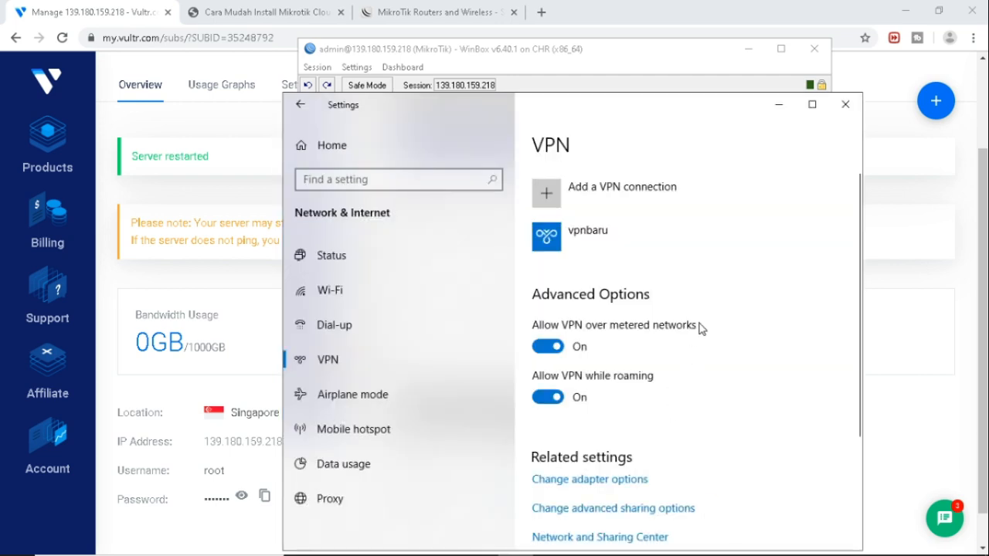
Connect the vpnbaru VPN until it shows Connected, then launch Command Prompt.
{"action": "left_click", "coordinate": [625, 241]}
{"action": "left_click", "coordinate": [623, 283]}
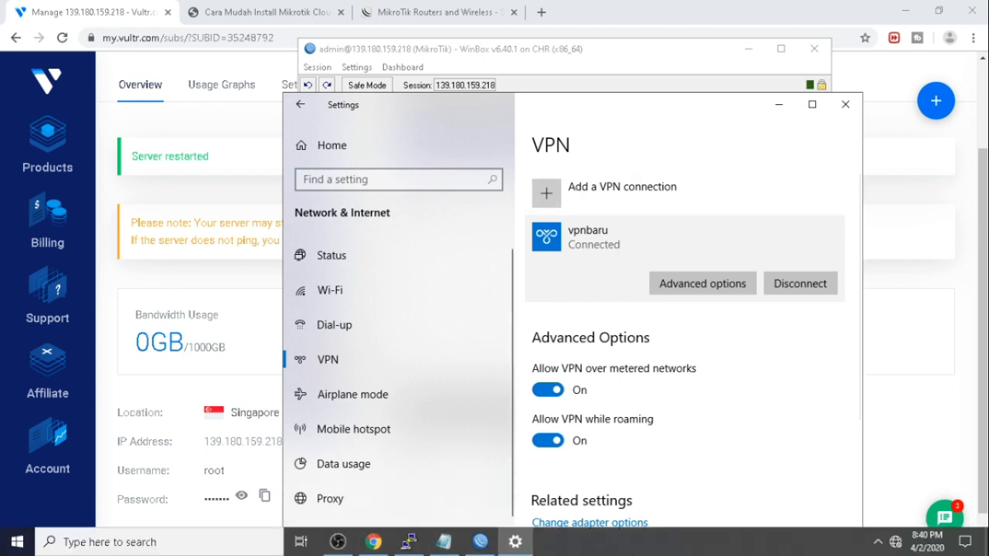
{"action": "key", "text": "super+r"}
{"action": "key", "text": "Return"}
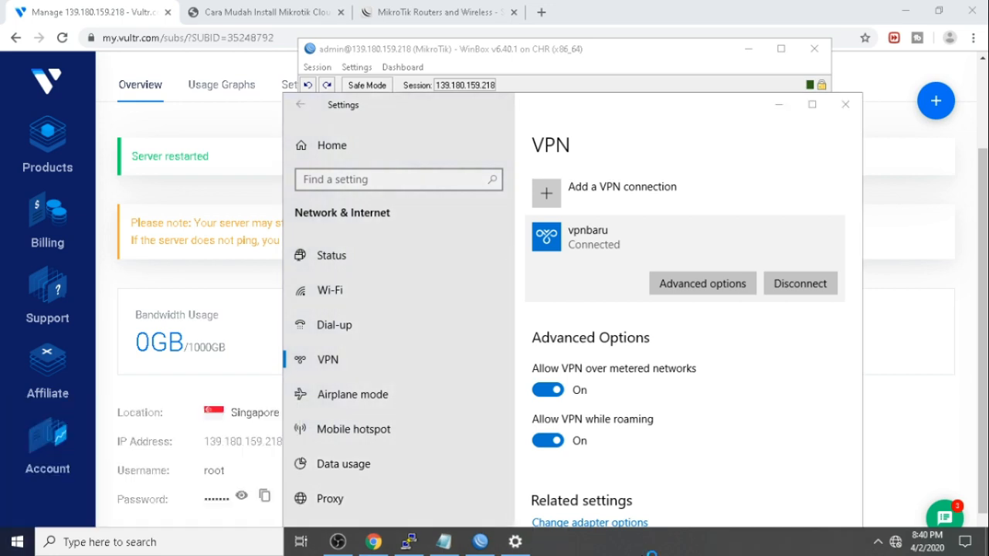
Run ipconfig to confirm the vpnbaru adapter holds 10.10.0.200.
{"action": "left_click_drag", "start_coordinate": [425, 89], "coordinate": [823, 138]}
{"action": "left_click", "coordinate": [753, 309]}
{"action": "type", "text": "i"}
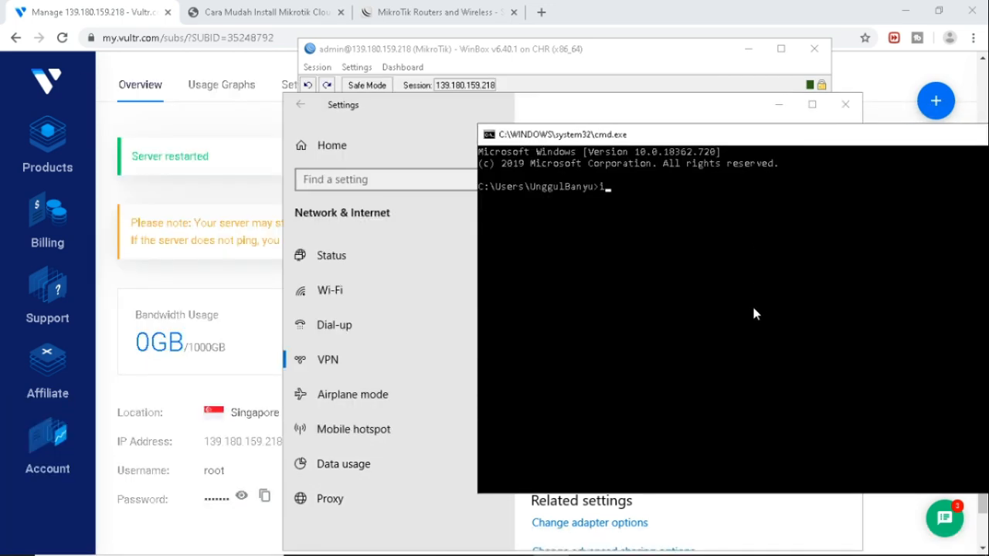
{"action": "type", "text": "pconf"}
{"action": "key", "text": "BackSpace"}
{"action": "type", "text": "fig"}
{"action": "key", "text": "Return"}
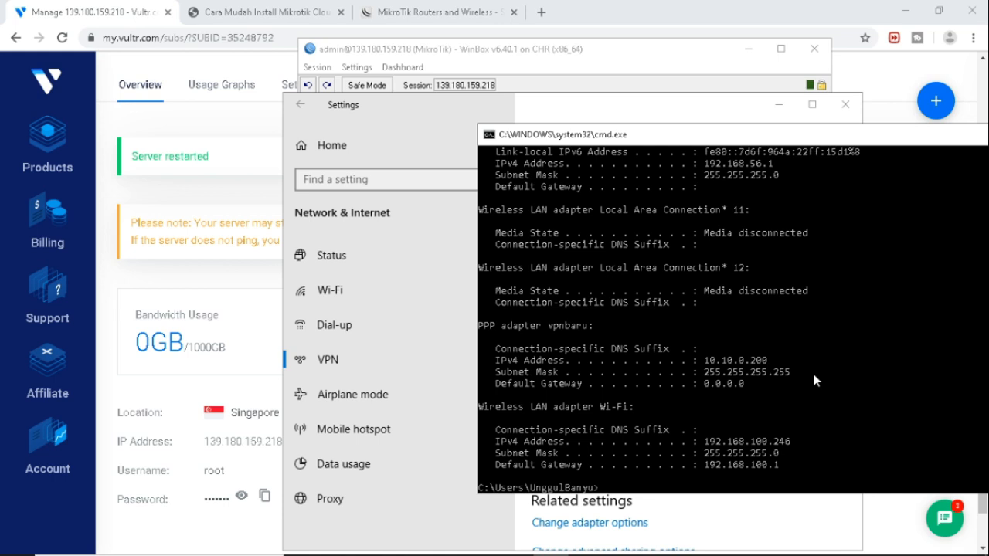
Ping 10.20.20.1 successfully, then find google.com unreachable from the client.
{"action": "type", "text": "ping 10.20.20.1"}
{"action": "key", "text": "Return"}
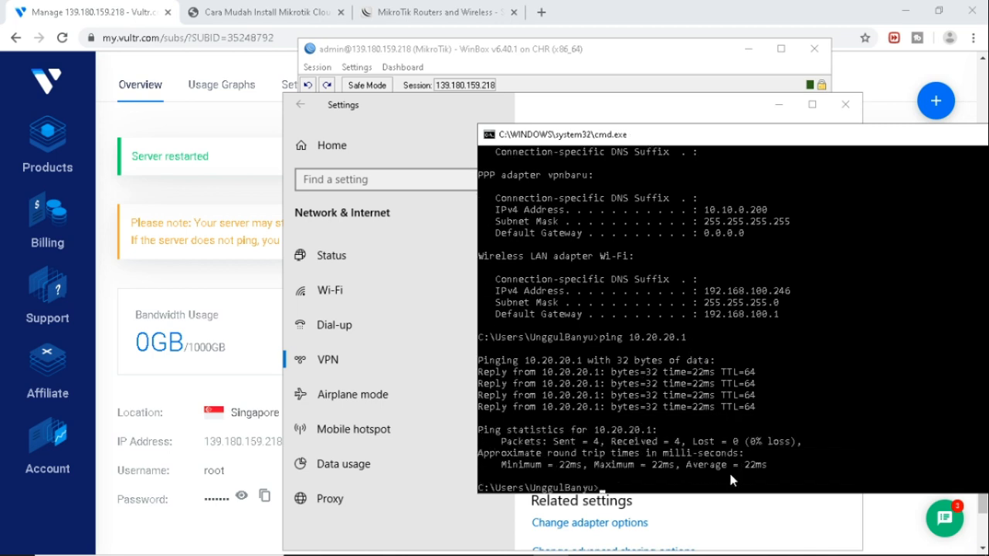
{"action": "type", "text": "ping google.com"}
{"action": "key", "text": "Return"}
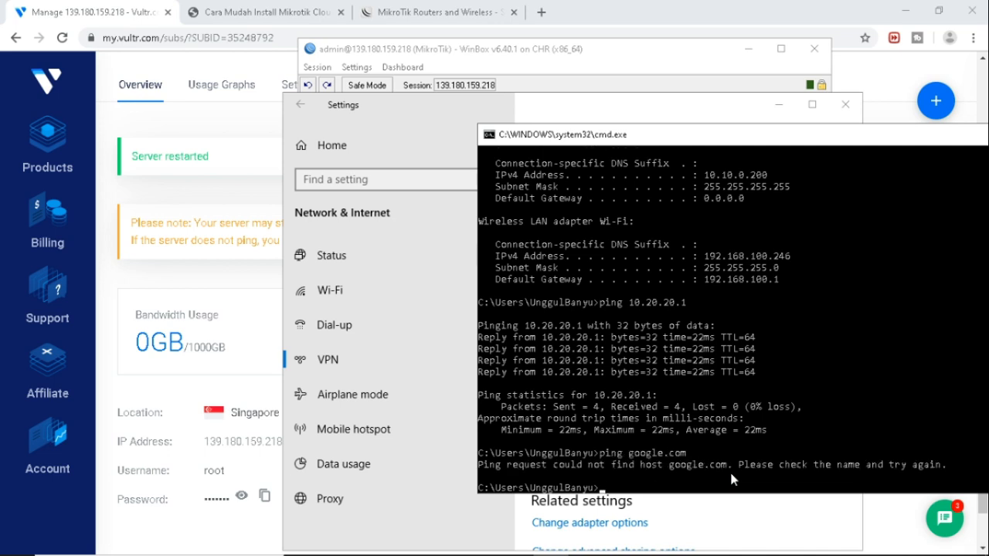
{"action": "mouse_move", "coordinate": [402, 543]}
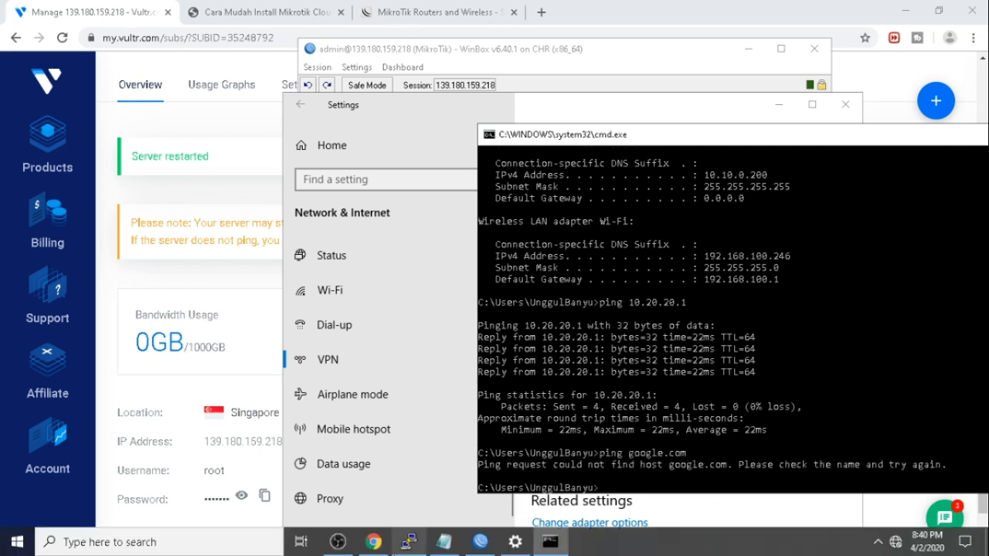
{"action": "left_click", "coordinate": [487, 543]}
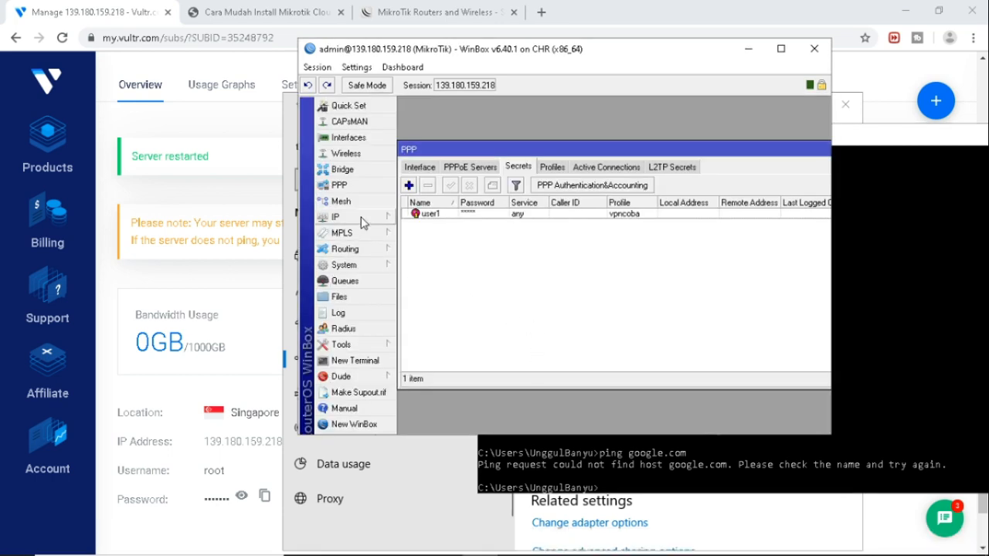
Open a new router terminal and log in as admin with a blank password.
{"action": "left_click", "coordinate": [371, 363]}
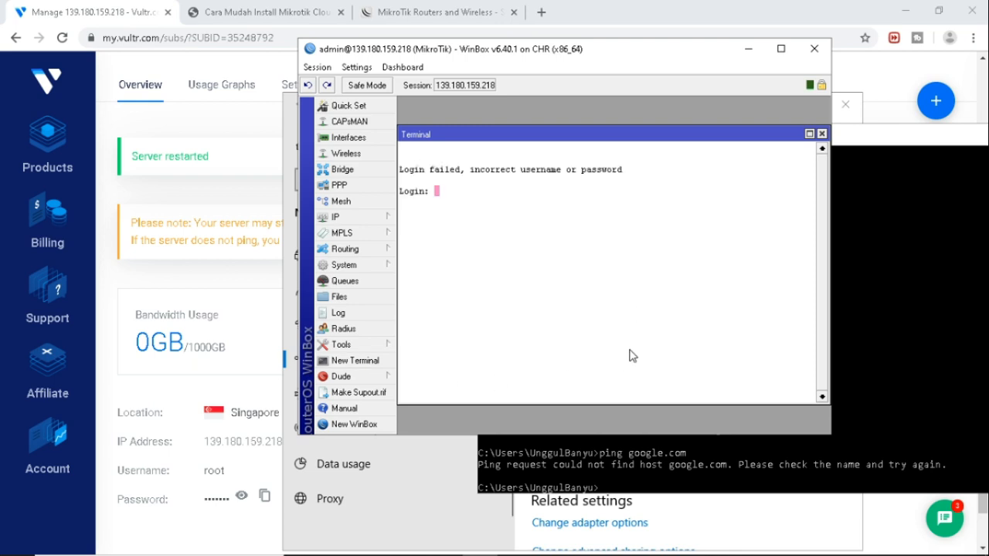
{"action": "type", "text": "admin"}
{"action": "key", "text": "Return"}
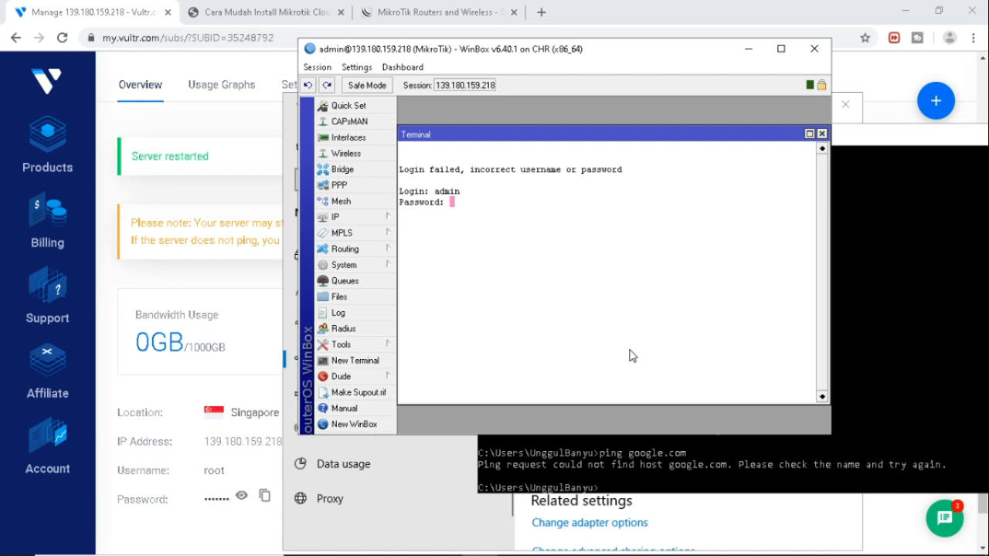
{"action": "key", "text": "Return"}
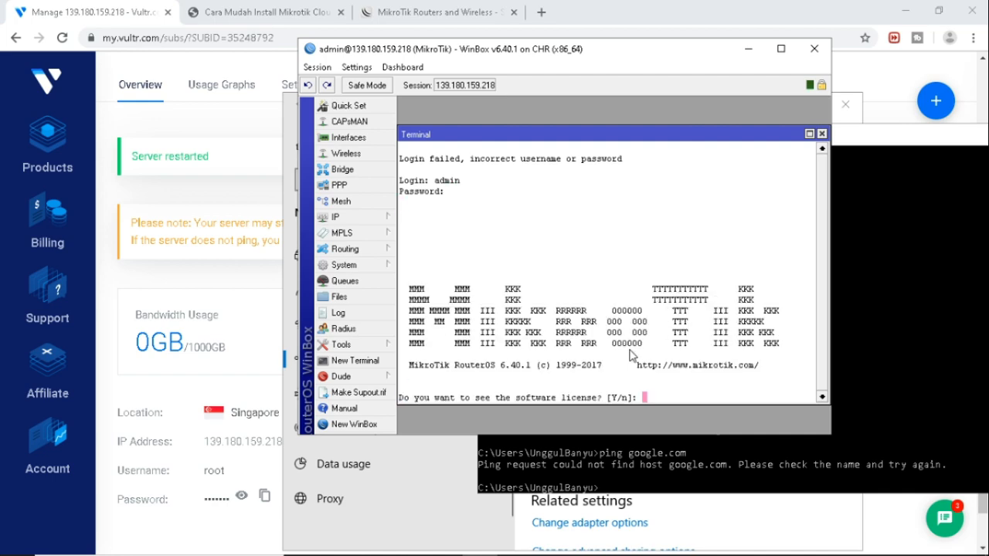
Ping google.com from the router, which fails because no DNS server answers.
{"action": "type", "text": "n"}
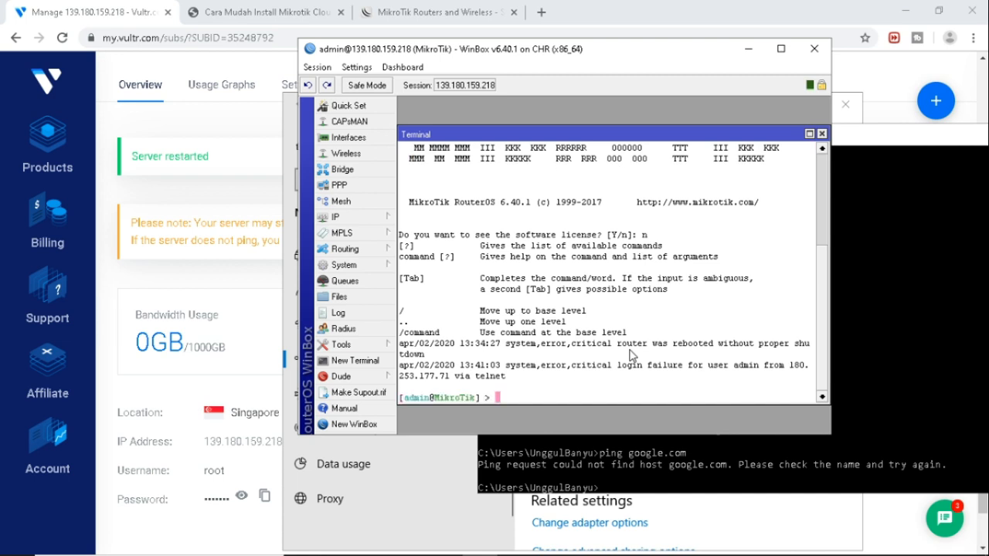
{"action": "type", "text": "p"}
{"action": "type", "text": "ing google.com"}
{"action": "key", "text": "Return"}
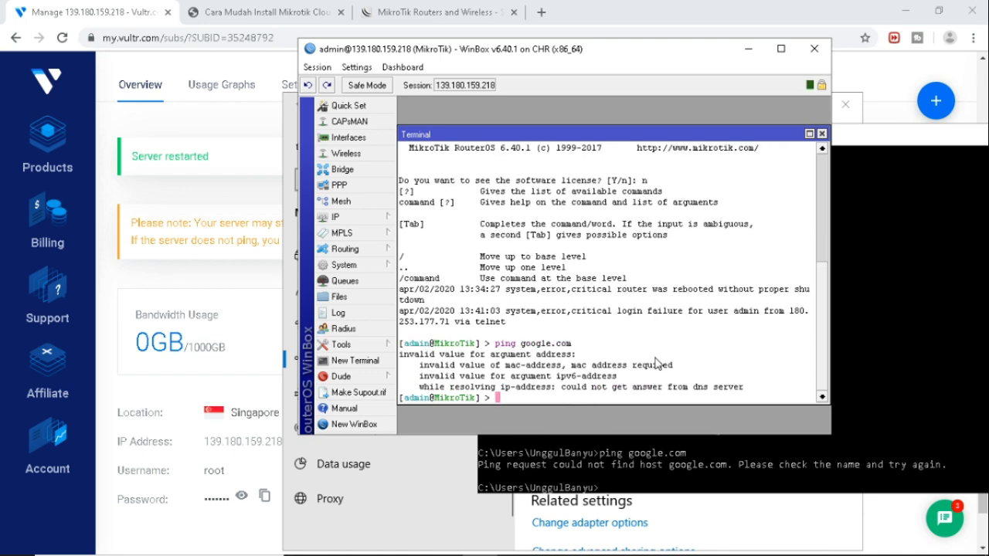
Set DNS servers 8.8.8.8 and 1.1.1.1 with remote requests allowed, then ping google.com successfully.
{"action": "left_click", "coordinate": [357, 218]}
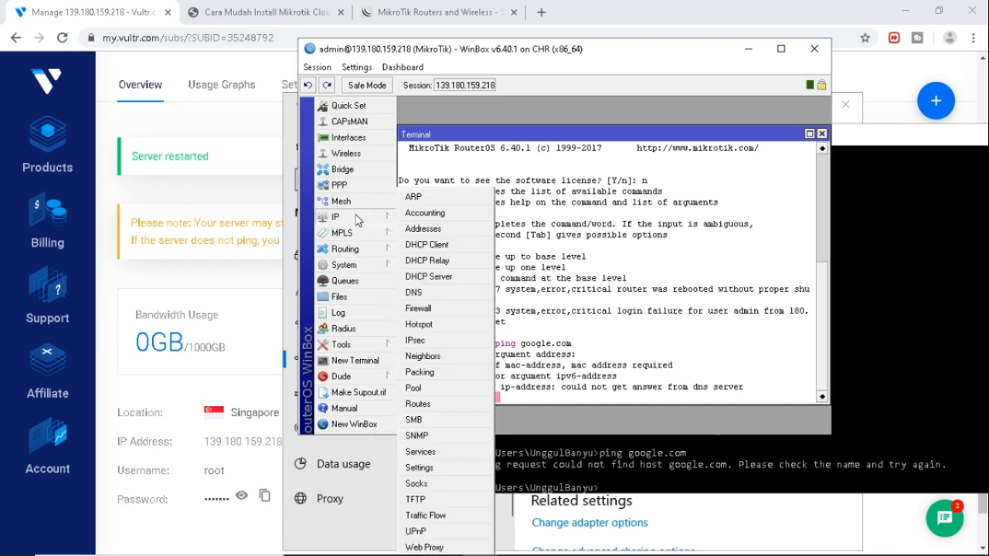
{"action": "left_click", "coordinate": [421, 295]}
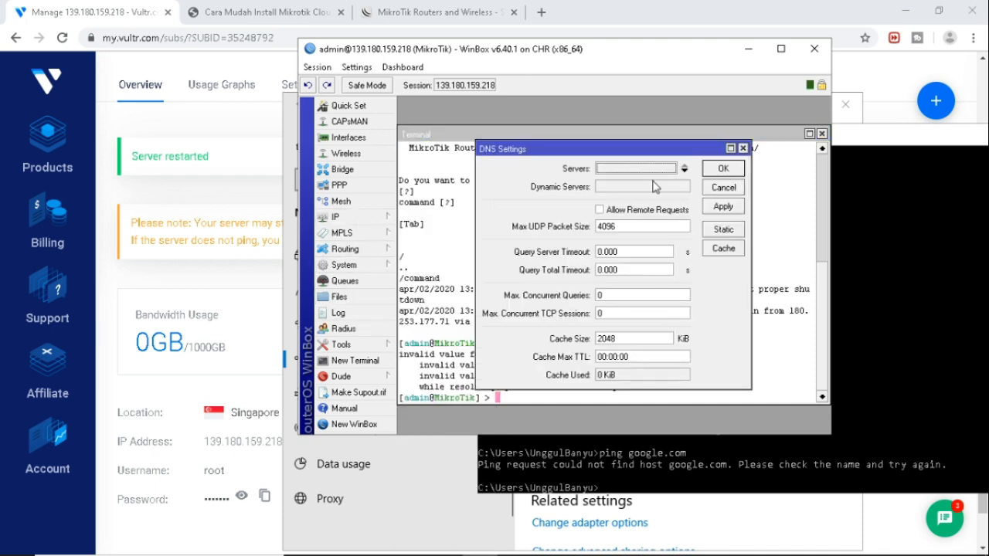
{"action": "left_click", "coordinate": [627, 168]}
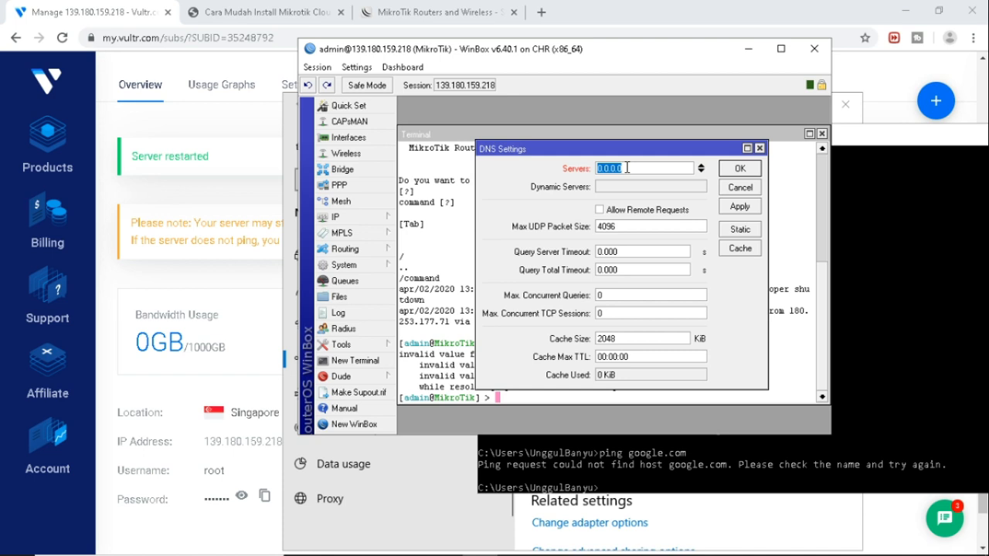
{"action": "type", "text": "8.8.8.8"}
{"action": "left_click", "coordinate": [651, 211]}
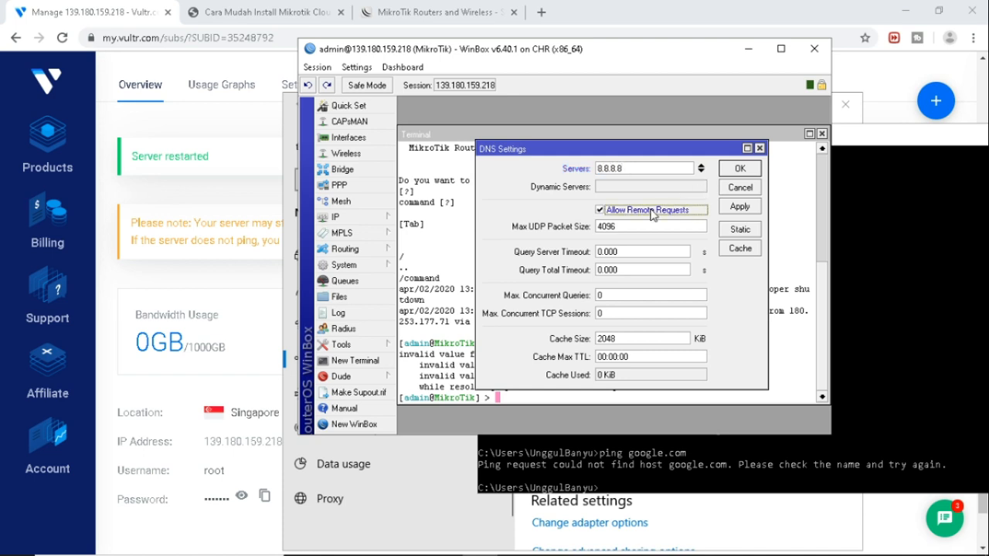
{"action": "left_click", "coordinate": [701, 170]}
{"action": "left_click", "coordinate": [649, 187]}
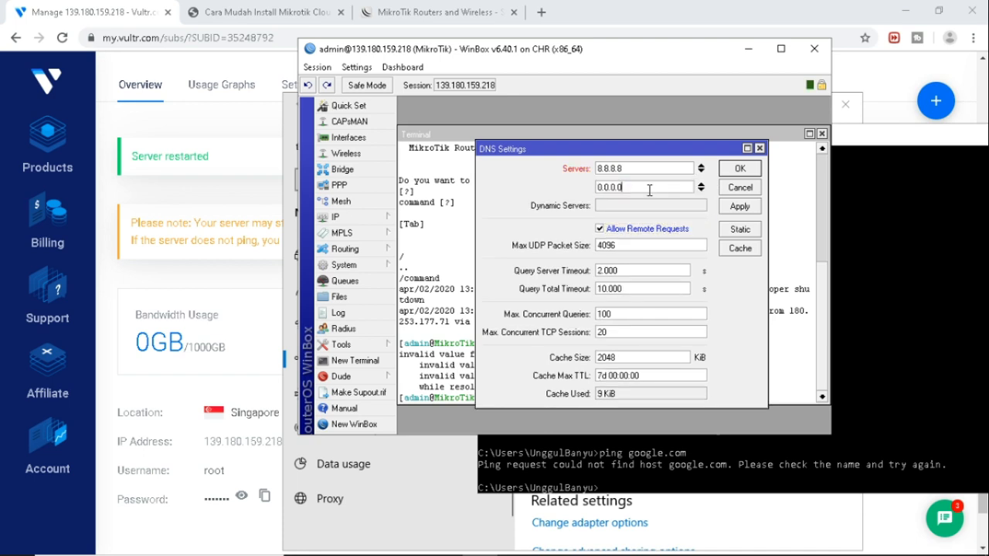
{"action": "double_click", "coordinate": [649, 190]}
{"action": "type", "text": "1.1.1.1"}
{"action": "left_click", "coordinate": [739, 206]}
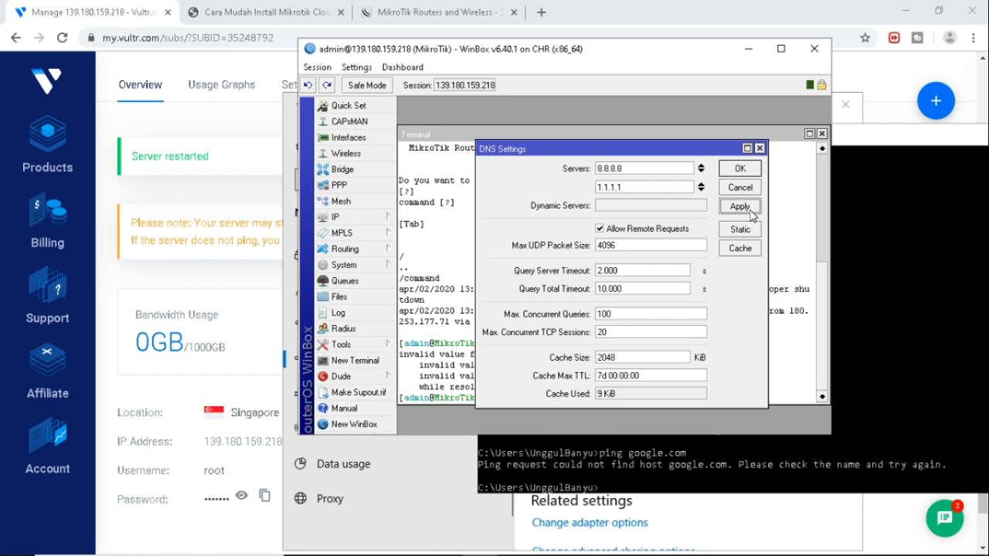
{"action": "left_click", "coordinate": [747, 170]}
{"action": "type", "text": "ping google.com"}
{"action": "key", "text": "Return"}
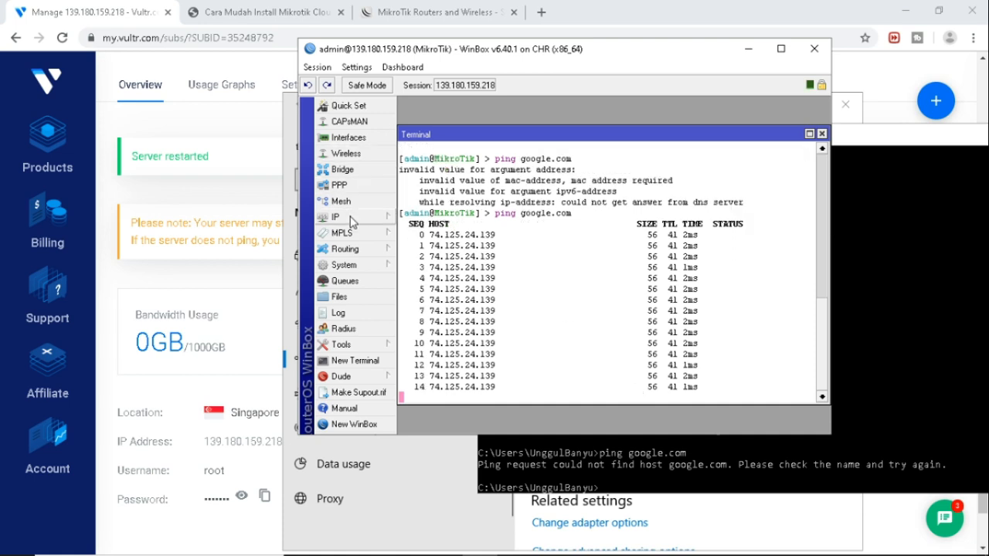
Ping 1.1.1.1 from the client, getting only timeouts while the router's ping continues.
{"action": "left_click", "coordinate": [340, 218]}
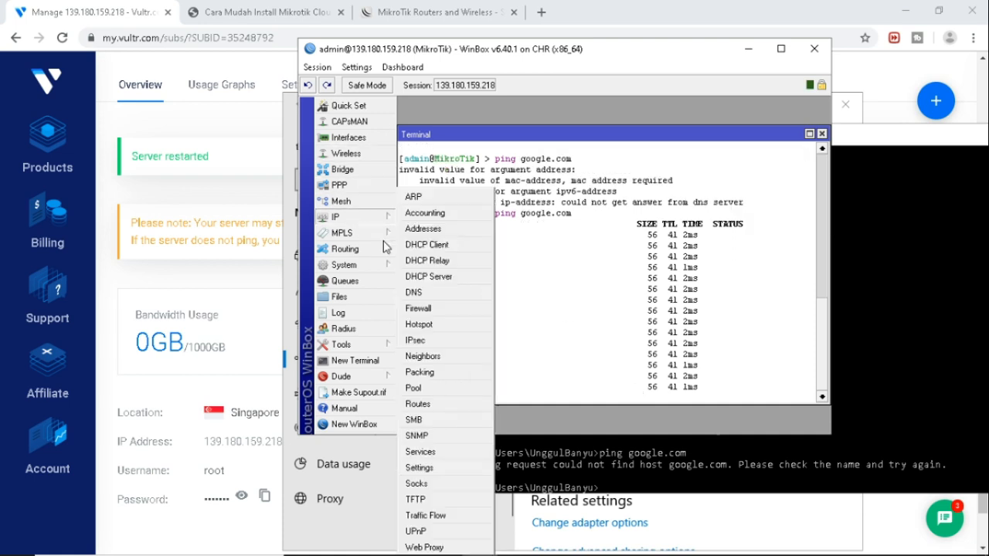
{"action": "left_click", "coordinate": [522, 140]}
{"action": "left_click", "coordinate": [953, 371]}
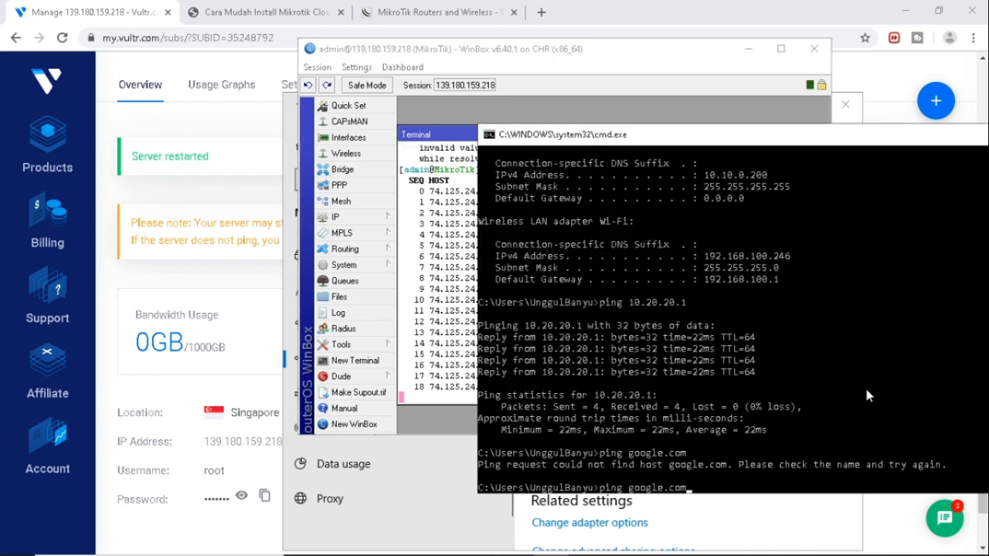
{"action": "key", "text": "Up"}
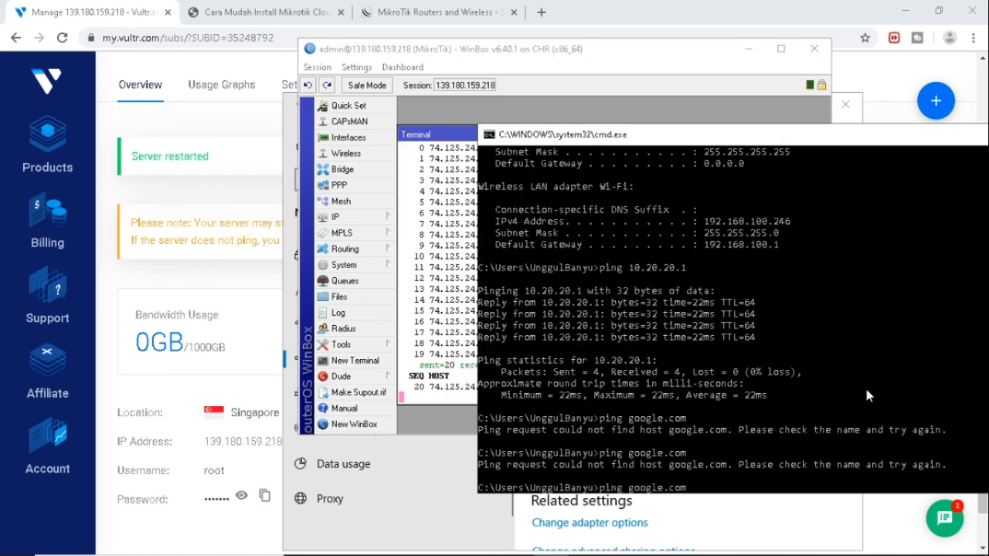
{"action": "key", "text": "BackSpace"}
{"action": "key", "text": "BackSpace"}
{"action": "key", "text": "BackSpace"}
{"action": "key", "text": "BackSpace"}
{"action": "key", "text": "BackSpace"}
{"action": "key", "text": "BackSpace"}
{"action": "key", "text": "BackSpace"}
{"action": "key", "text": "BackSpace"}
{"action": "key", "text": "BackSpace"}
{"action": "key", "text": "BackSpace"}
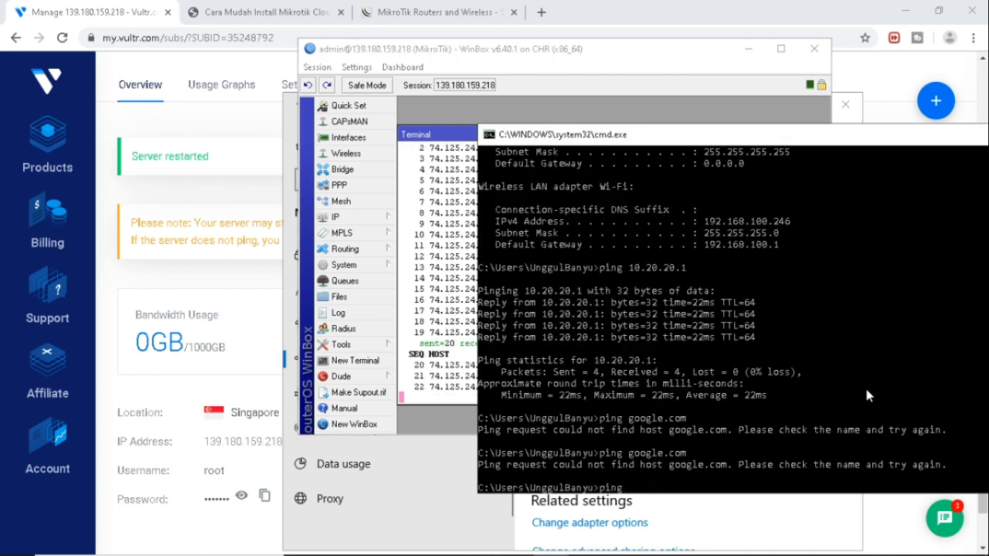
{"action": "type", "text": "1.1.1.1"}
{"action": "key", "text": "Return"}
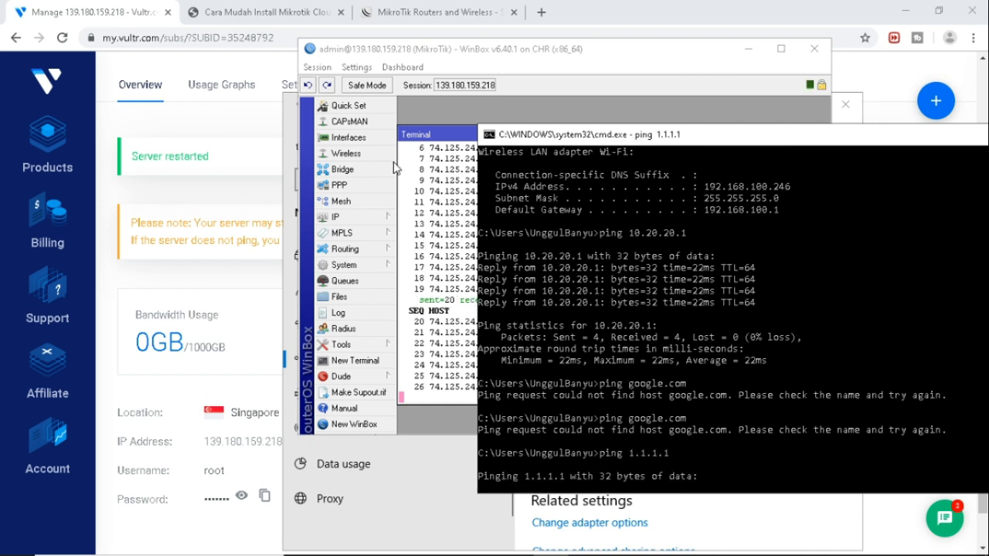
{"action": "left_click", "coordinate": [346, 223]}
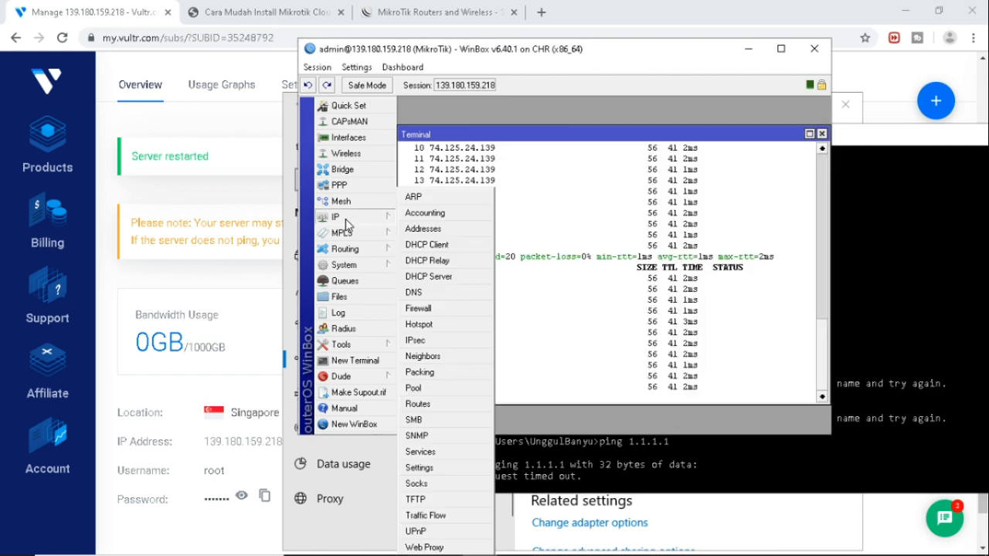
Add a srcnat NAT rule with out-interface ether1 and action masquerade.
{"action": "left_click", "coordinate": [427, 310]}
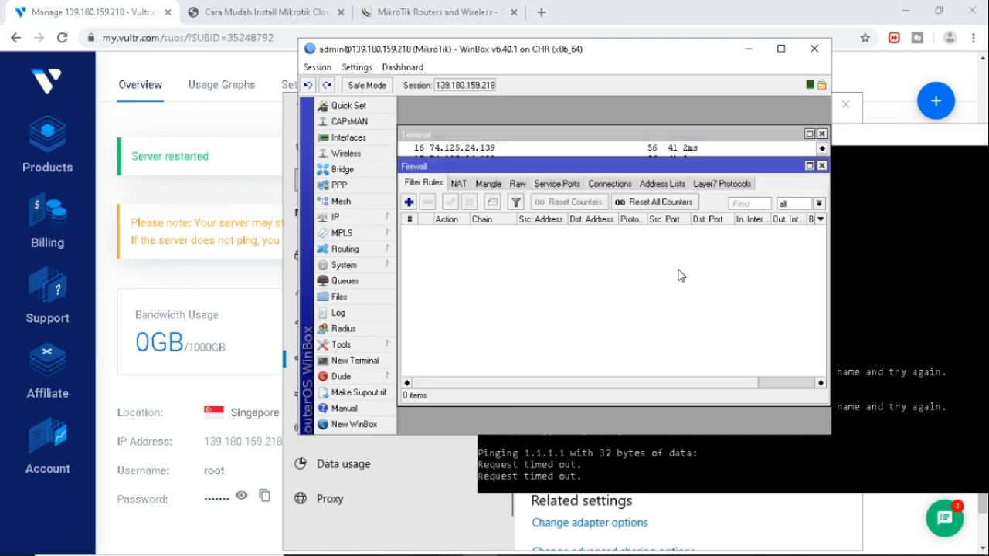
{"action": "left_click", "coordinate": [458, 183]}
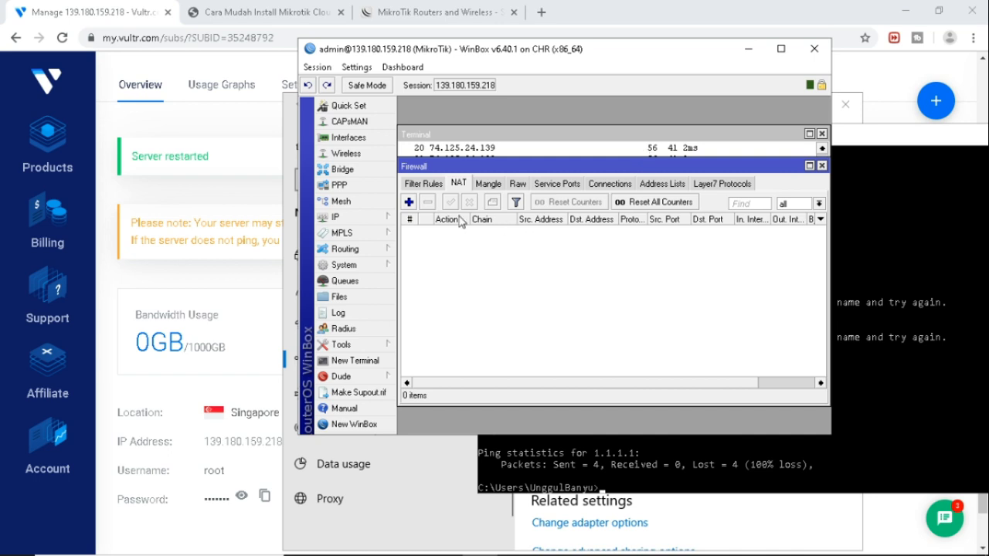
{"action": "left_click", "coordinate": [409, 202]}
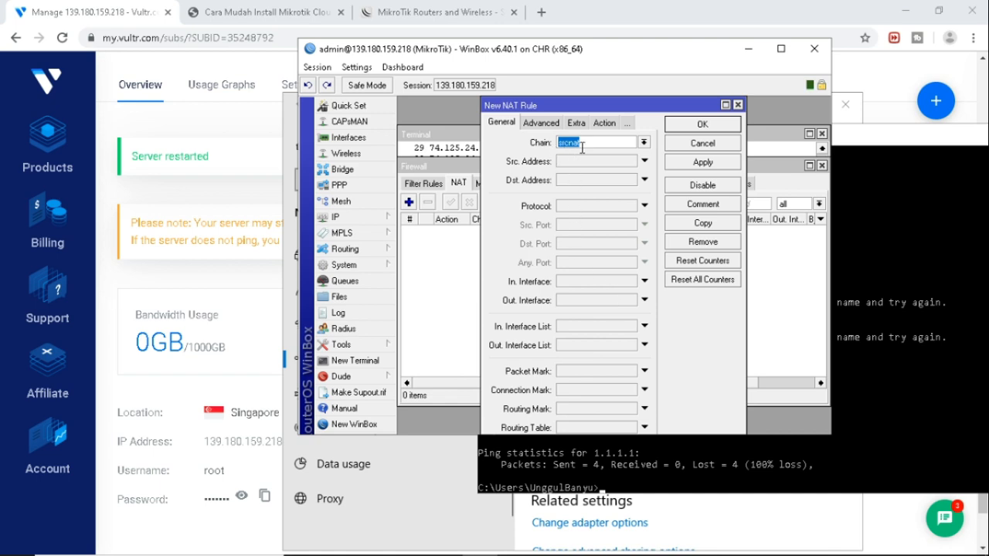
{"action": "left_click", "coordinate": [612, 302]}
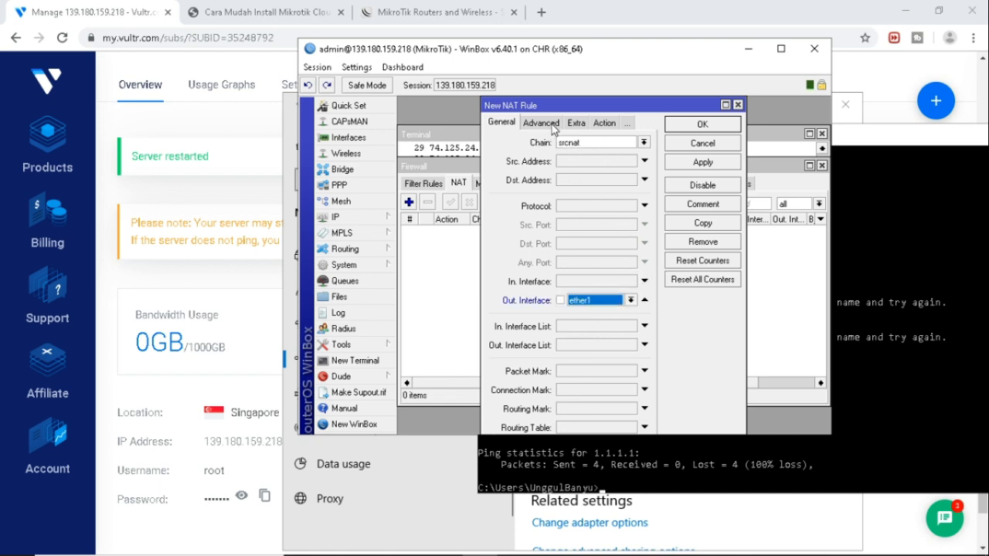
{"action": "left_click", "coordinate": [577, 125]}
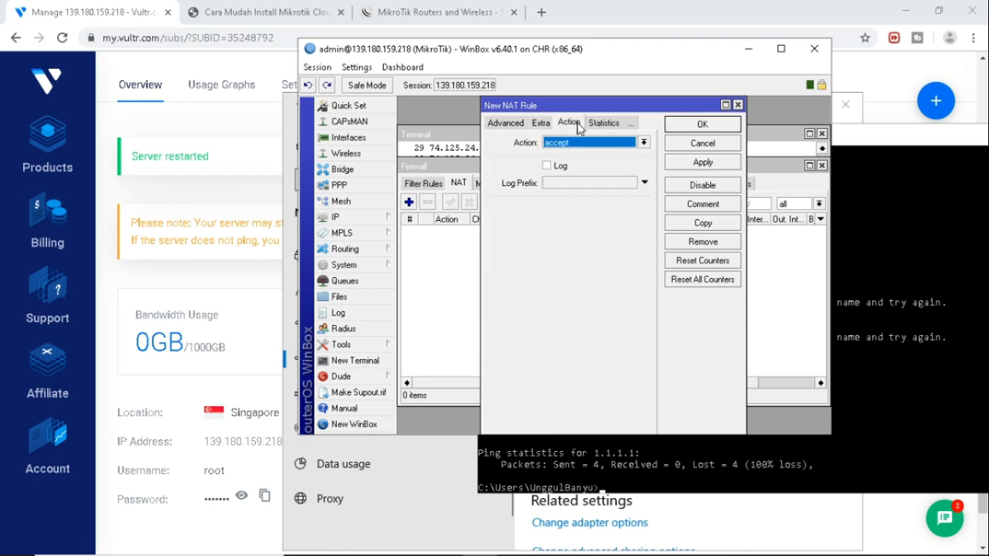
{"action": "left_click", "coordinate": [575, 143]}
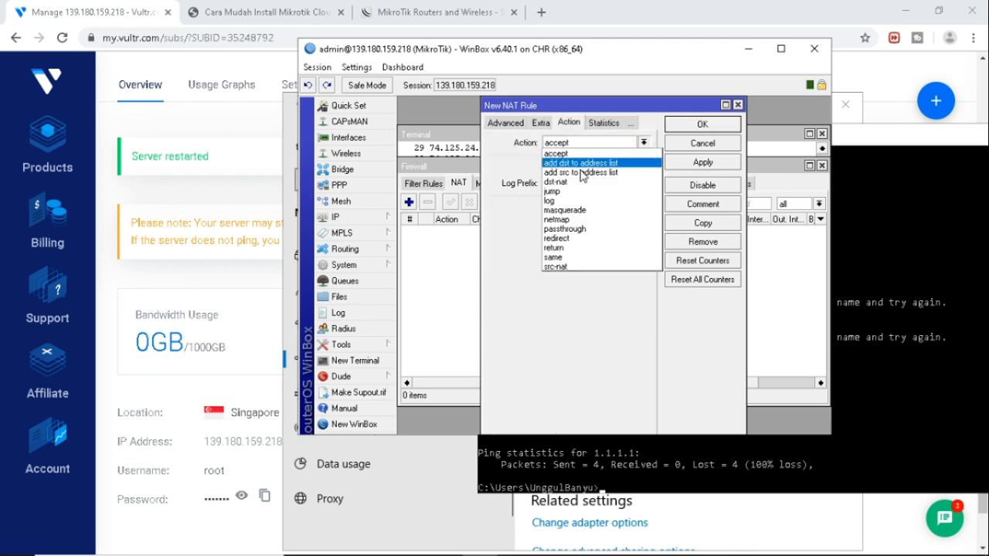
{"action": "left_click", "coordinate": [591, 211]}
{"action": "left_click", "coordinate": [704, 162]}
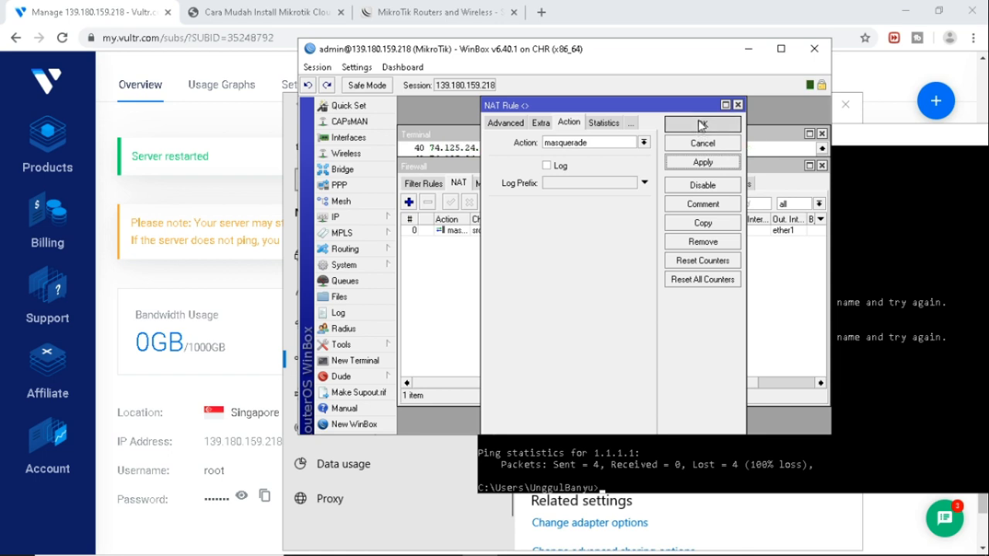
{"action": "left_click", "coordinate": [702, 125]}
{"action": "left_click", "coordinate": [885, 418]}
{"action": "key", "text": "Up"}
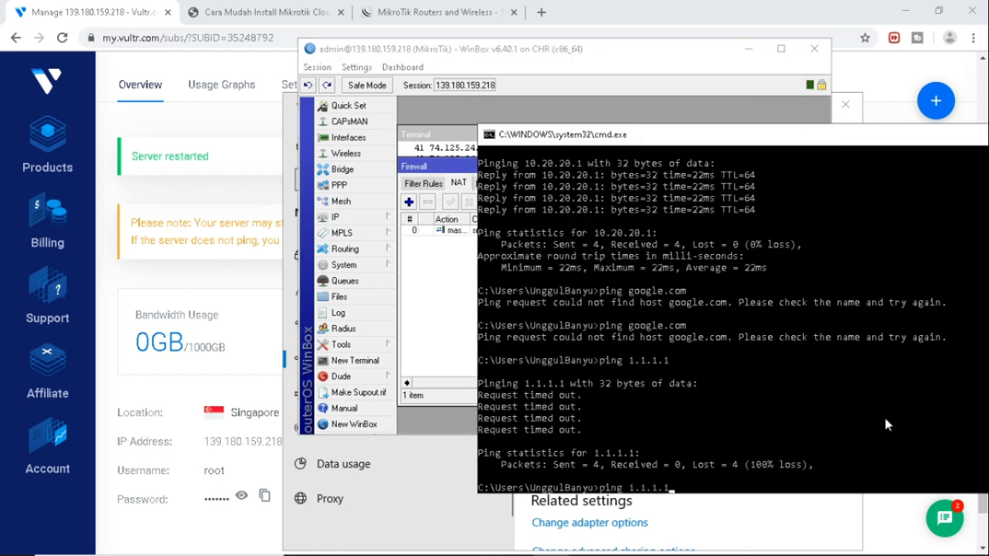
Ping 1.1.1.1 and 8.8.8.8 successfully from the client; google.com still fails to resolve.
{"action": "key", "text": "Return"}
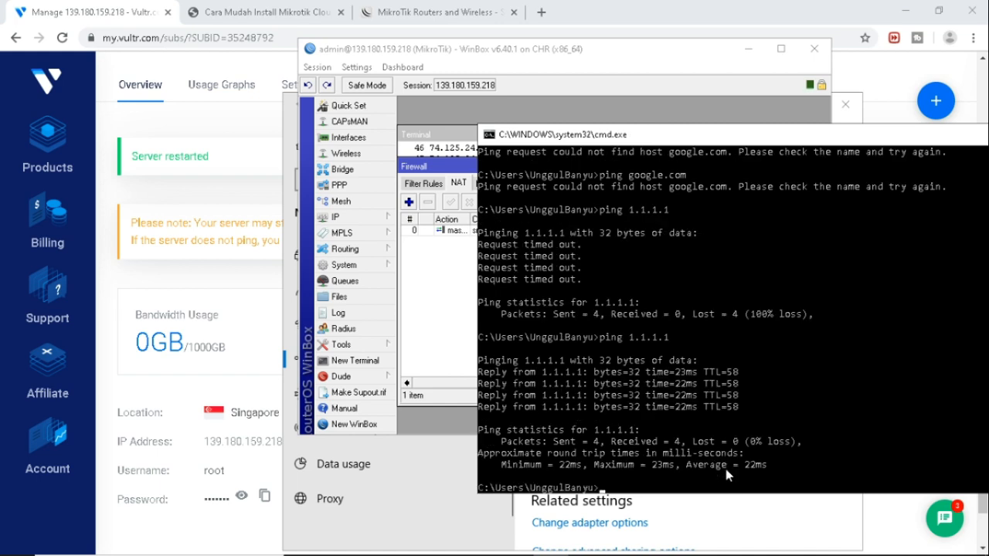
{"action": "key", "text": "Up"}
{"action": "key", "text": "BackSpace"}
{"action": "key", "text": "BackSpace"}
{"action": "key", "text": "BackSpace"}
{"action": "key", "text": "BackSpace"}
{"action": "key", "text": "BackSpace"}
{"action": "key", "text": "BackSpace"}
{"action": "key", "text": "BackSpace"}
{"action": "key", "text": "BackSpace"}
{"action": "type", "text": "8.8.8.8"}
{"action": "key", "text": "Return"}
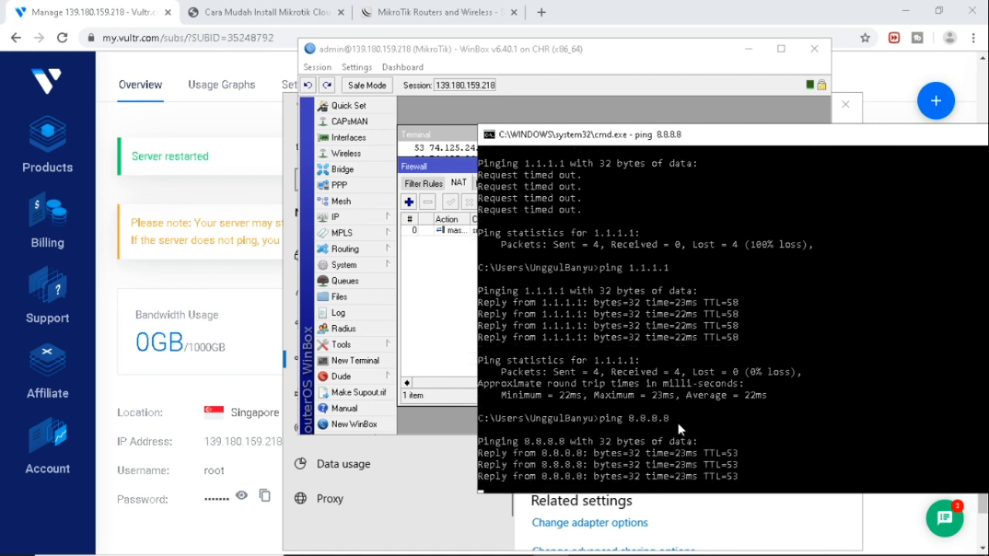
{"action": "key", "text": "ctrl+c"}
{"action": "type", "text": "ping"}
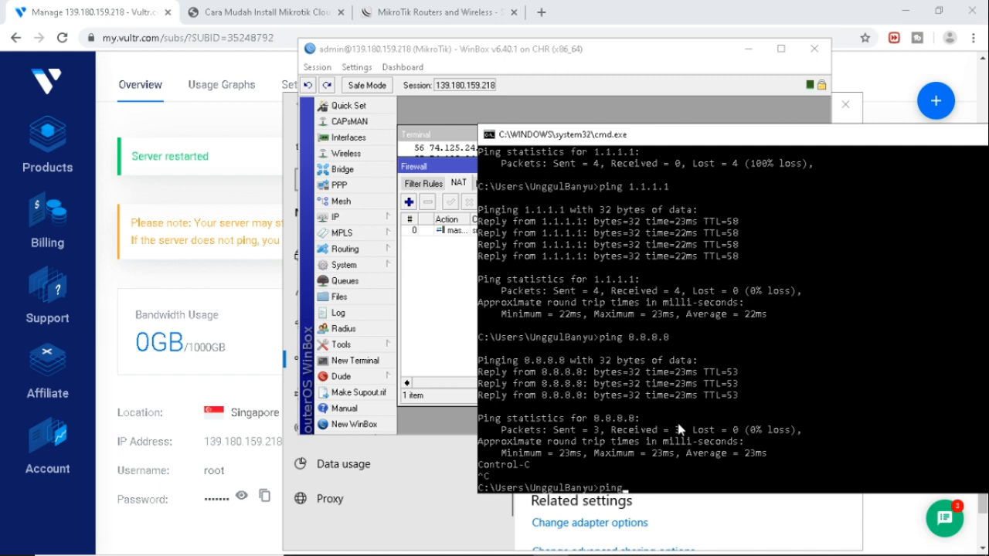
{"action": "type", "text": " google.com"}
{"action": "key", "text": "Return"}
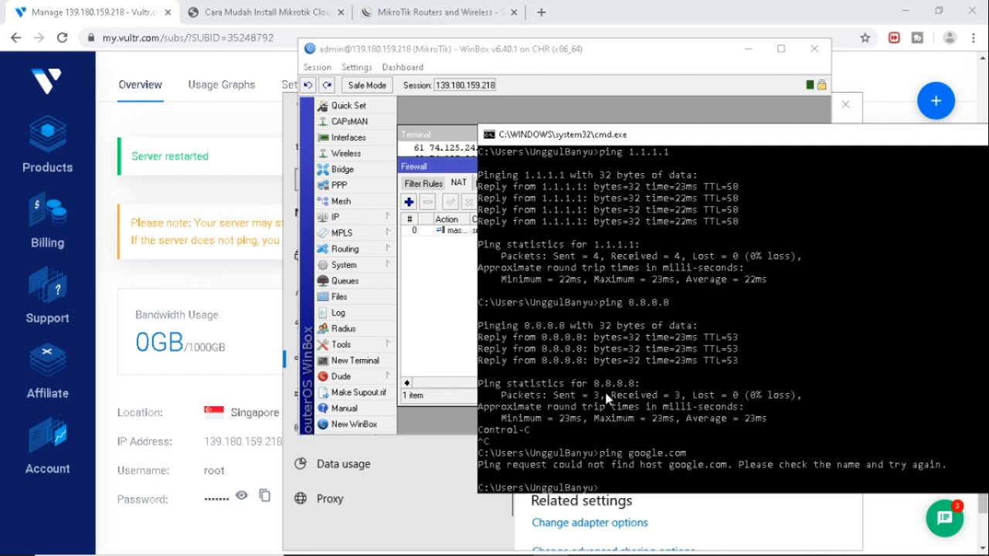
{"action": "left_click", "coordinate": [451, 356]}
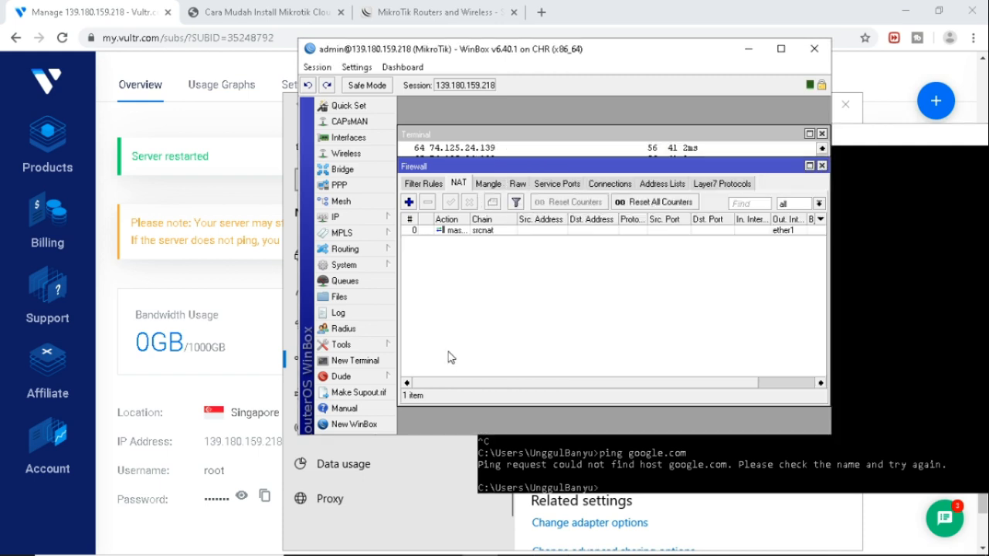
Look through the firewall's Filter, NAT and Mangle rule lists.
{"action": "left_click", "coordinate": [425, 186]}
{"action": "left_click", "coordinate": [462, 185]}
{"action": "left_click", "coordinate": [487, 186]}
{"action": "left_click", "coordinate": [460, 186]}
Open the router's Route List and rerun ping google.com from the client.
{"action": "left_click", "coordinate": [358, 219]}
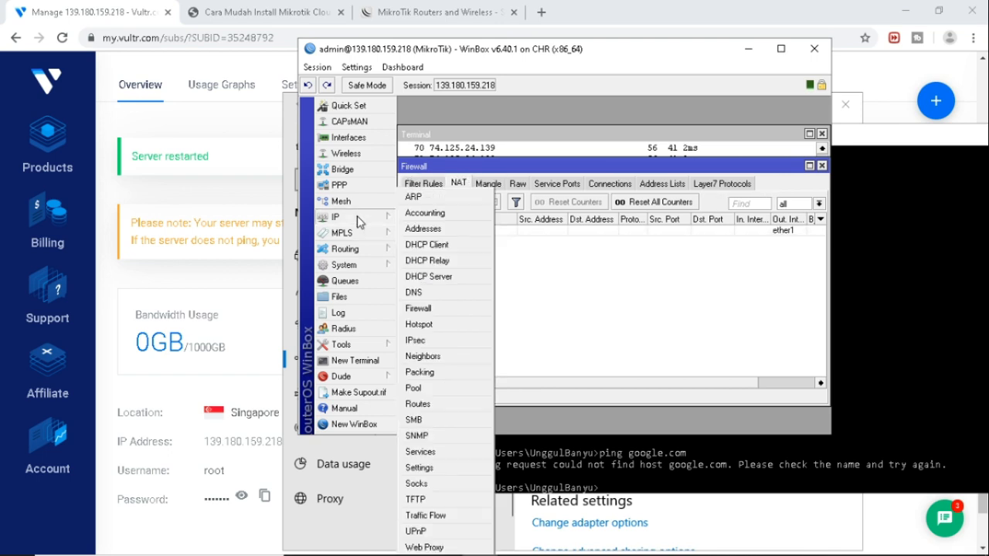
{"action": "left_click", "coordinate": [448, 405]}
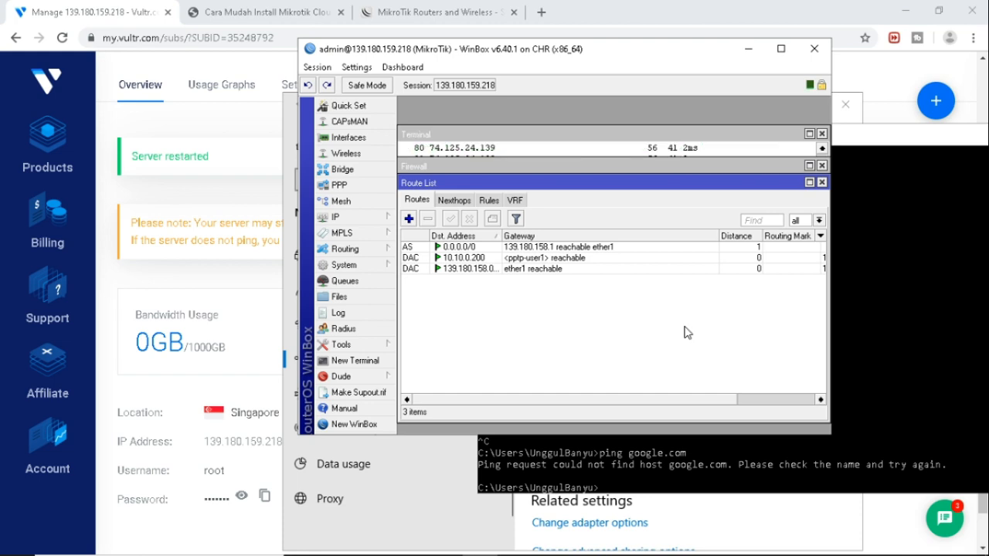
{"action": "left_click", "coordinate": [911, 390]}
{"action": "type", "text": "ping google.com"}
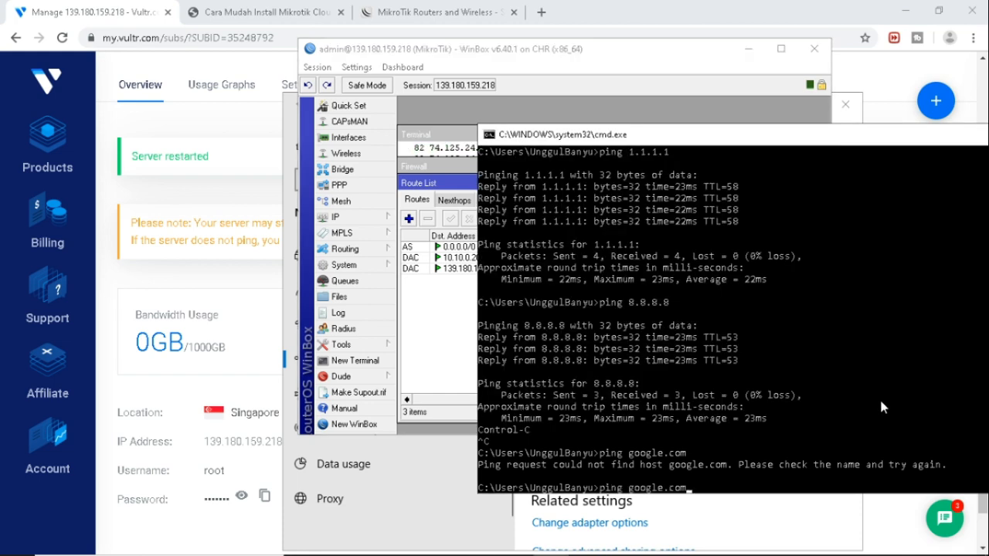
{"action": "key", "text": "Return"}
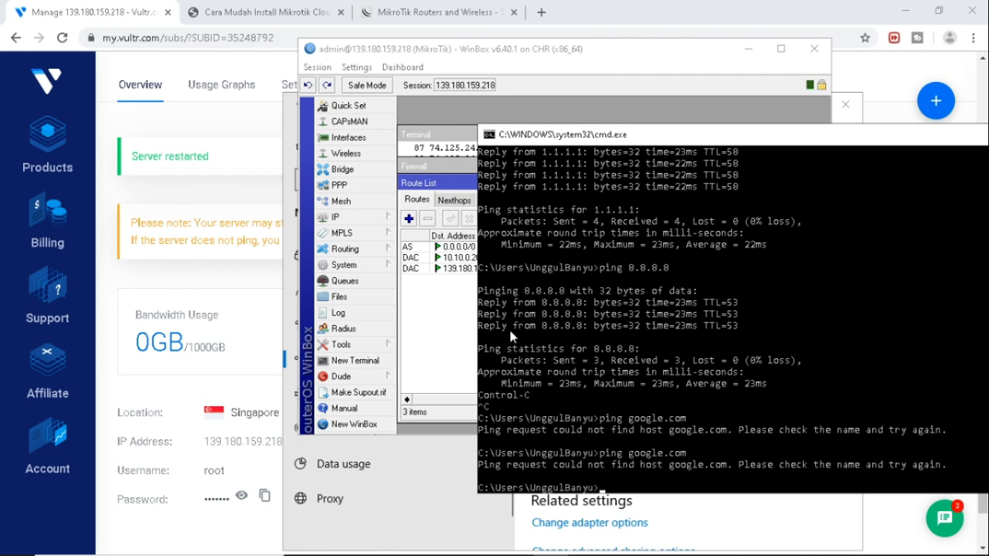
Start a New Route and cancel it, leaving the three routes unchanged.
{"action": "left_click", "coordinate": [446, 340]}
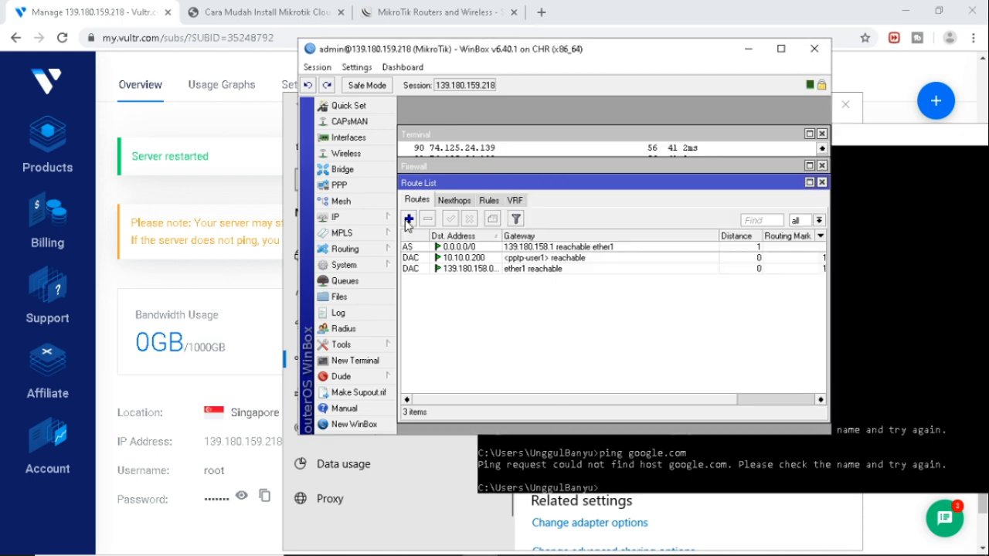
{"action": "left_click", "coordinate": [408, 220]}
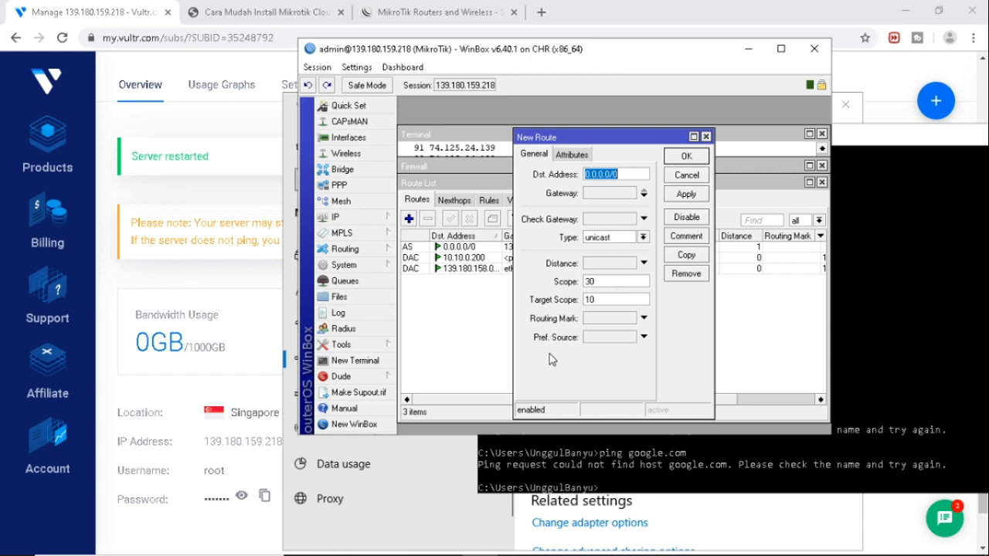
{"action": "left_click", "coordinate": [686, 175]}
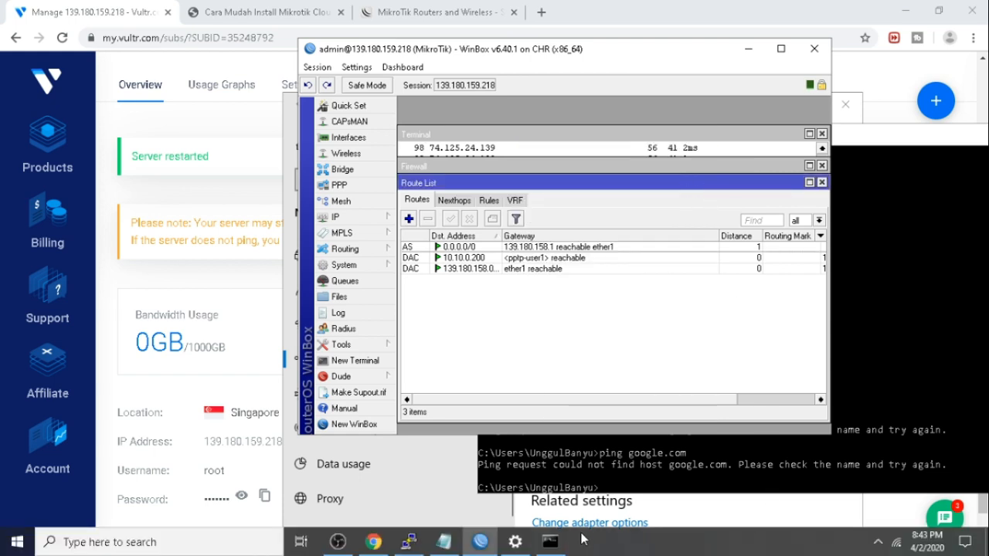
Disconnect the vpnbaru VPN and reconnect it to 139.180.159.218.
{"action": "mouse_move", "coordinate": [518, 548]}
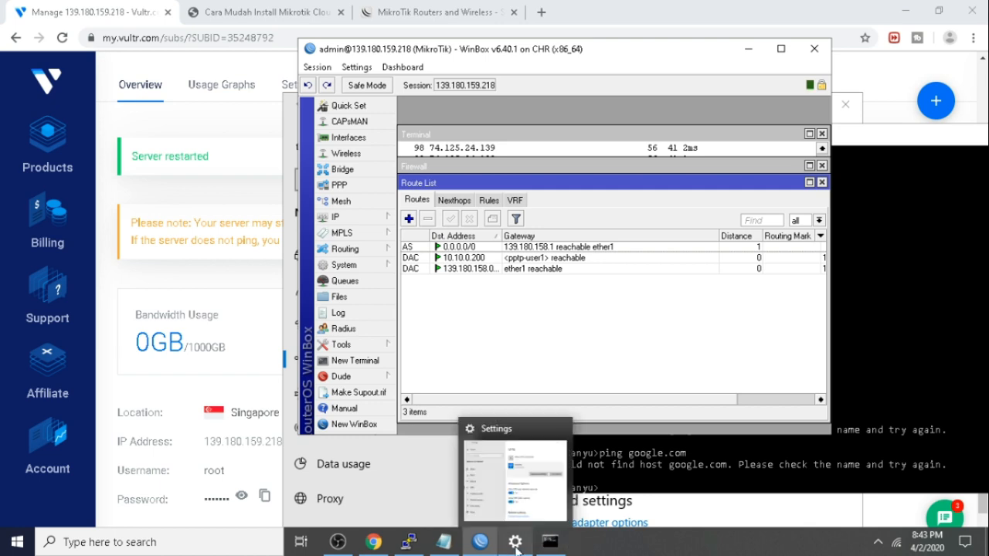
{"action": "left_click", "coordinate": [530, 549]}
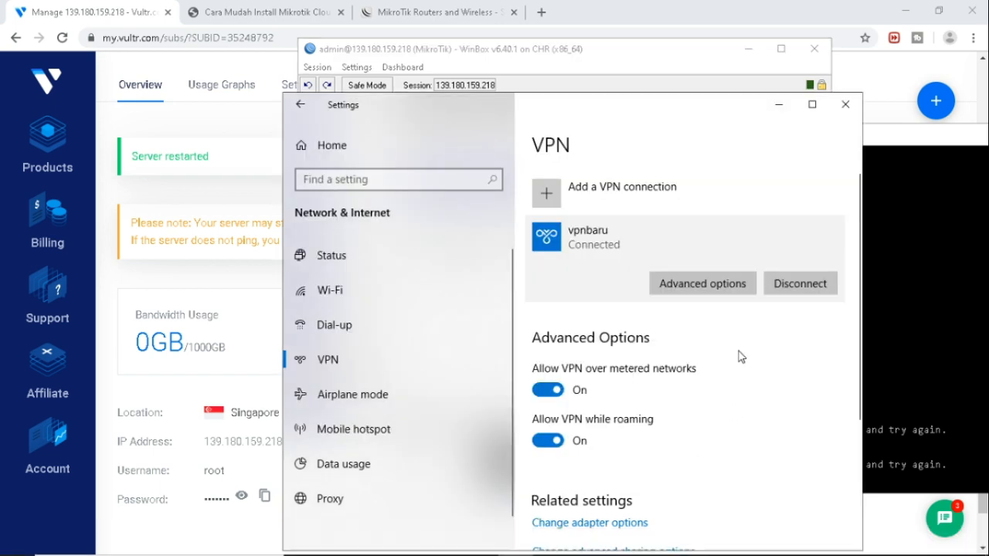
{"action": "left_click", "coordinate": [800, 286]}
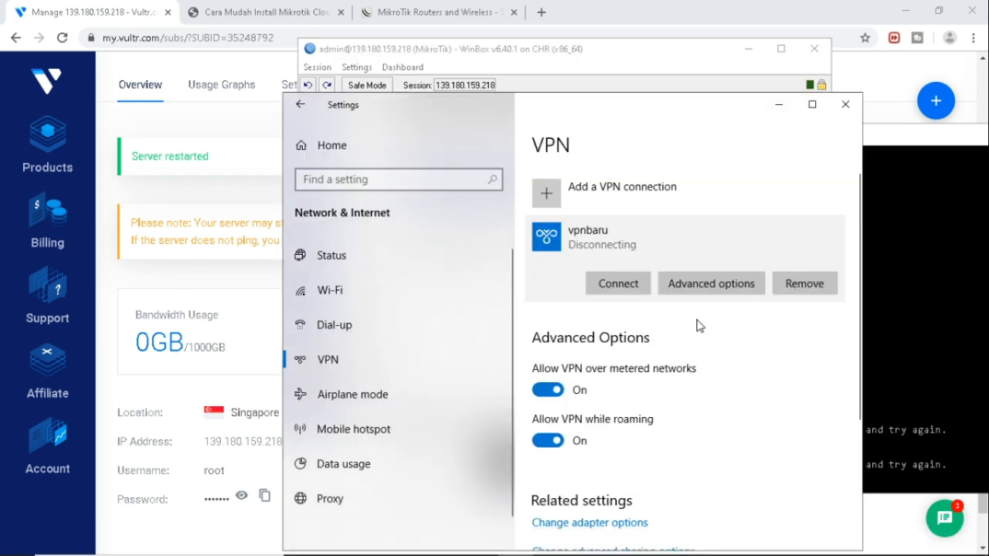
{"action": "left_click", "coordinate": [610, 290]}
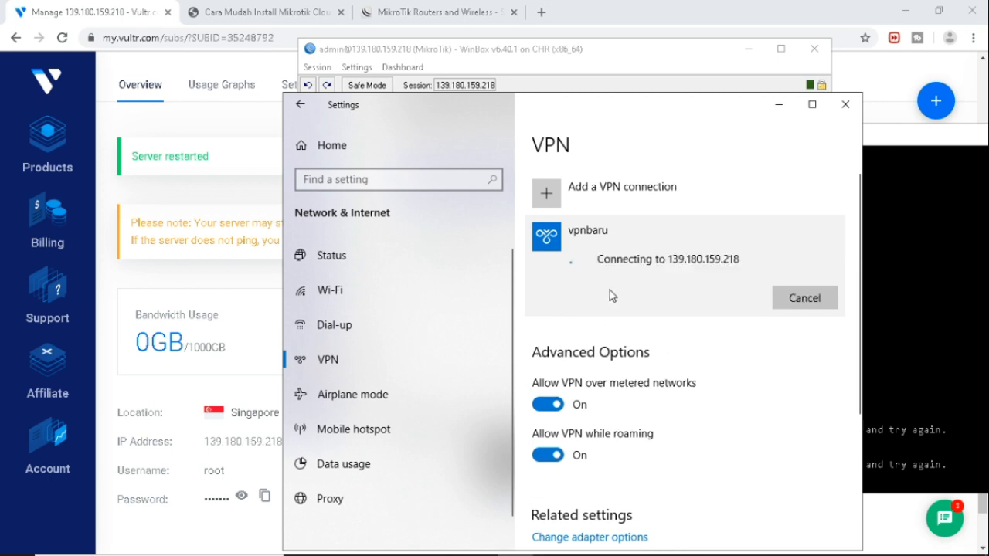
{"action": "left_click", "coordinate": [906, 311]}
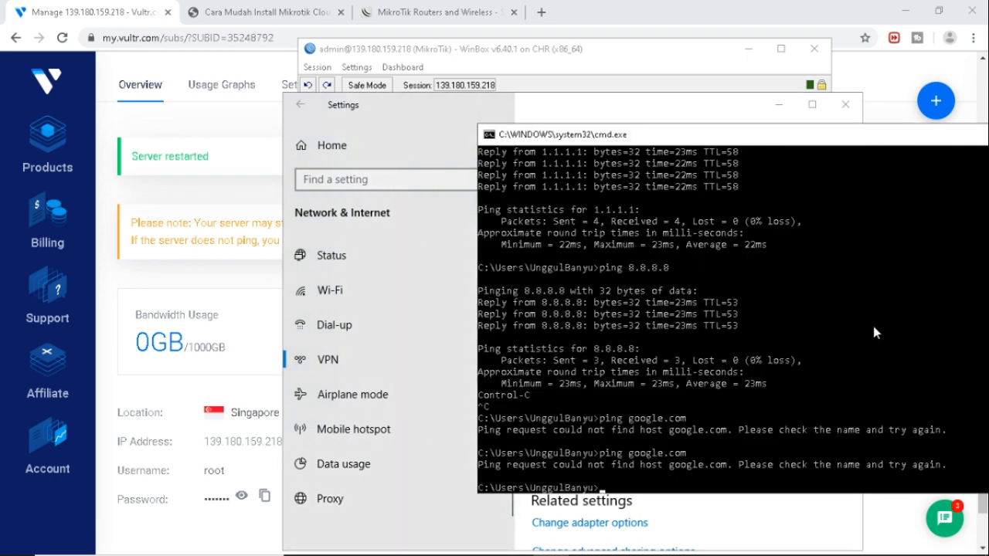
Rerun ping google.com, which now resolves to 74.125.24.138 with 0% loss.
{"action": "key", "text": "Up"}
{"action": "key", "text": "Return"}
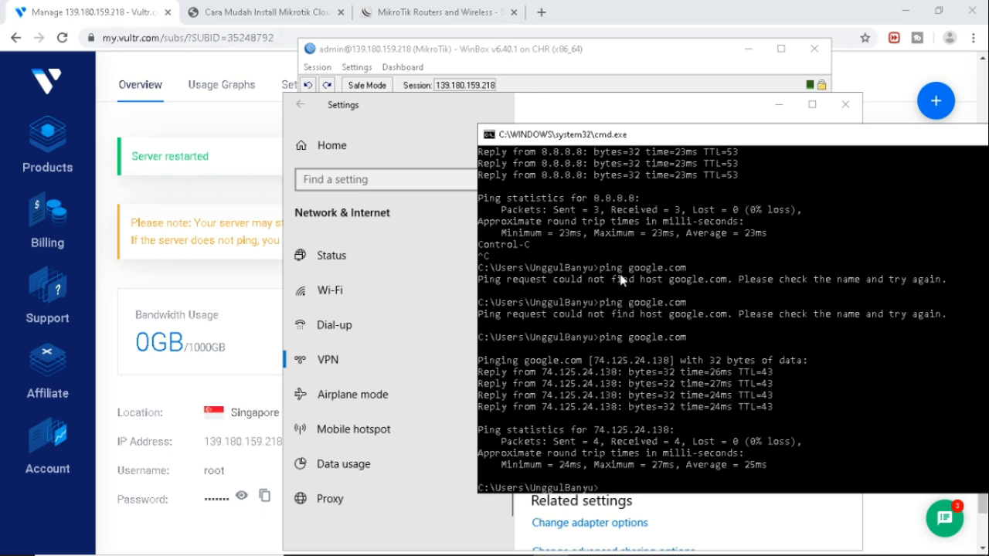
{"action": "left_click", "coordinate": [455, 14]}
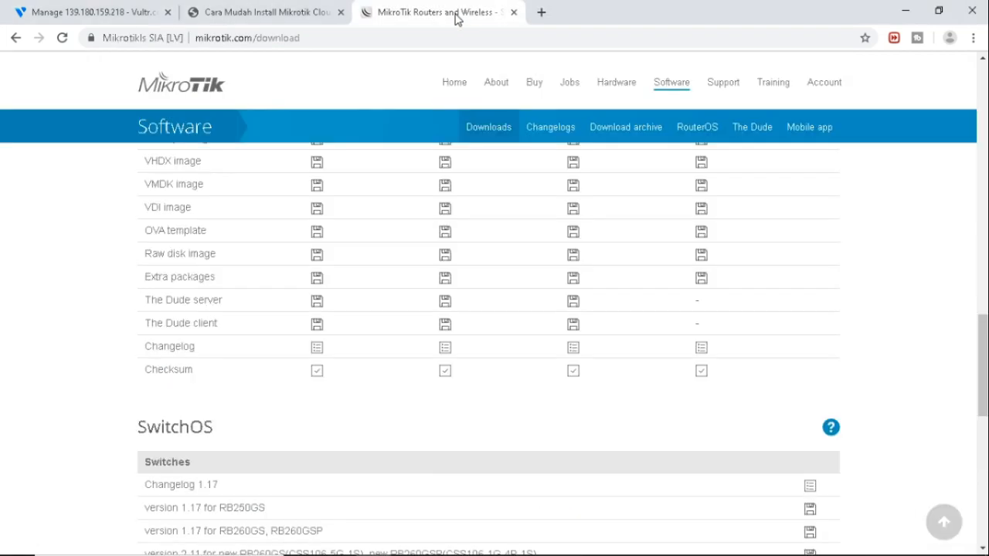
Search whatismyip in a new tab, confirm public IPv4 139.180.159.218 in Singapore, then return to WinBox.
{"action": "left_click", "coordinate": [541, 13]}
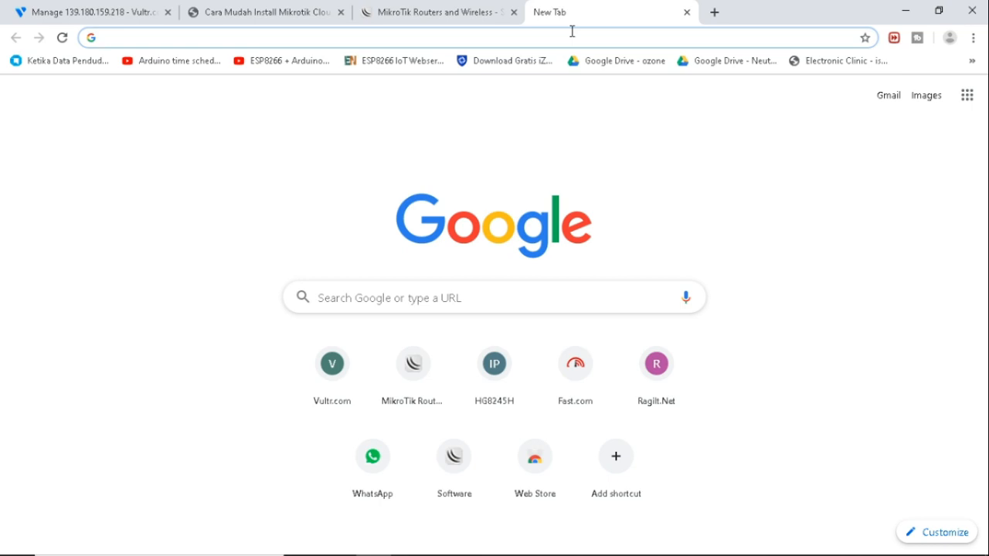
{"action": "type", "text": "whatis"}
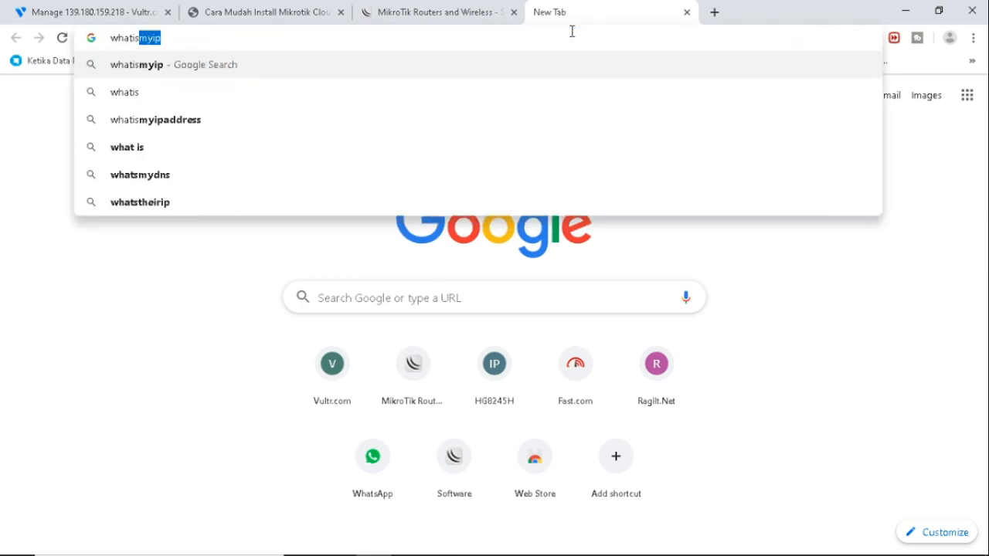
{"action": "key", "text": "Return"}
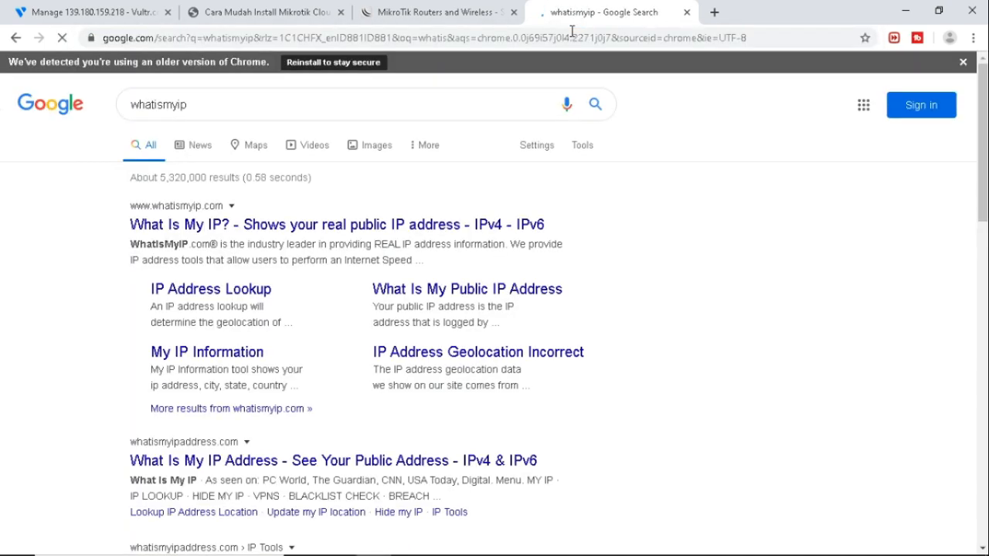
{"action": "left_click", "coordinate": [309, 225]}
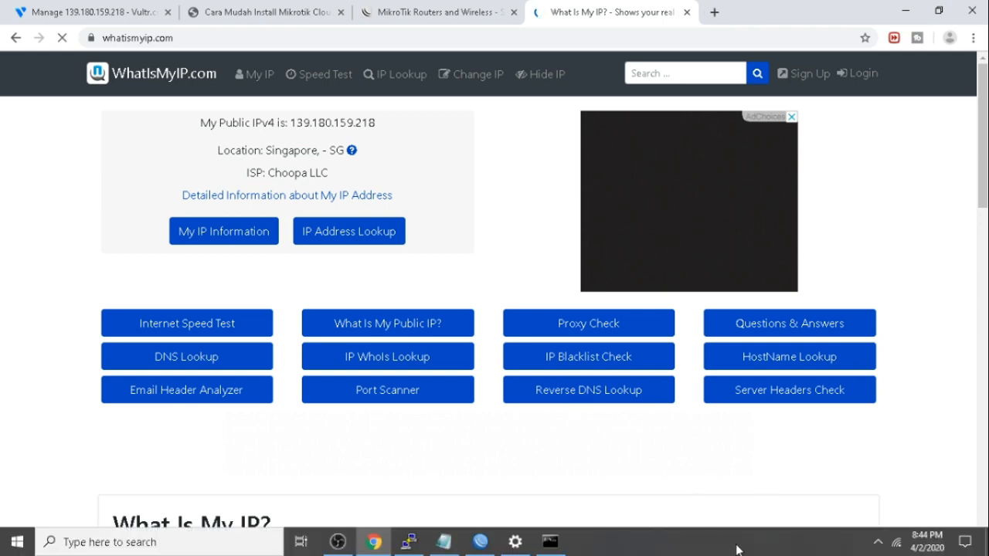
{"action": "left_click", "coordinate": [437, 17]}
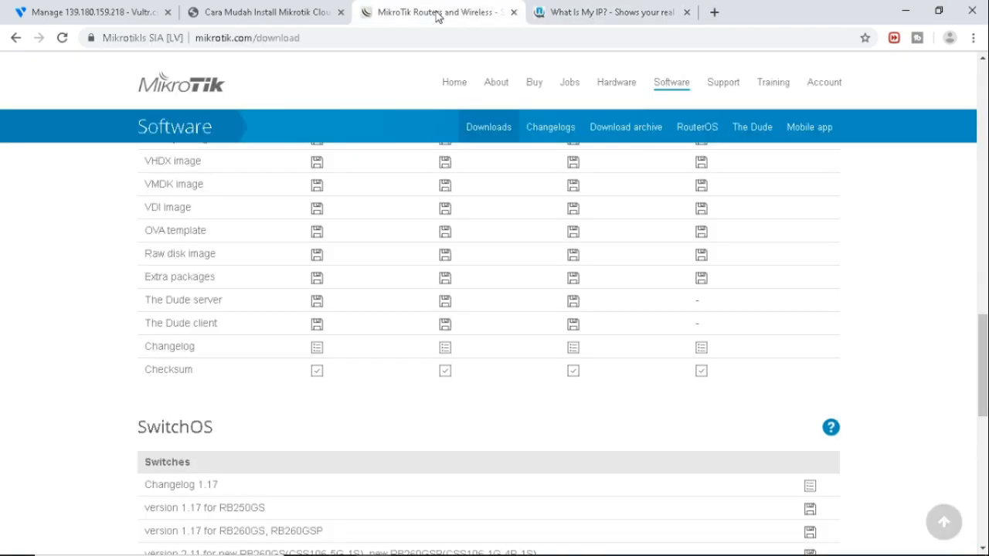
{"action": "left_click", "coordinate": [487, 546]}
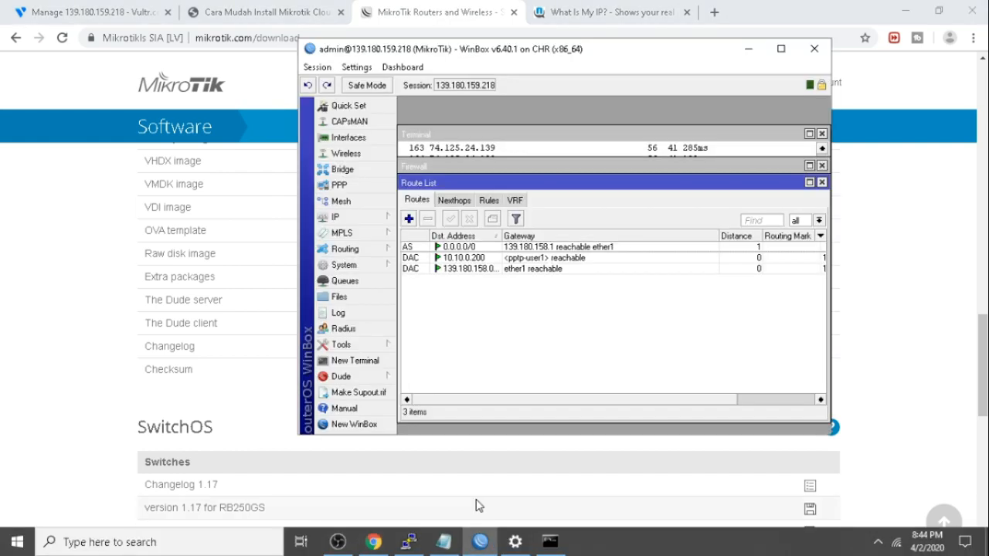
View the CHR's license under System > License, showing free level, then return to the What Is My IP tab.
{"action": "left_click", "coordinate": [349, 267]}
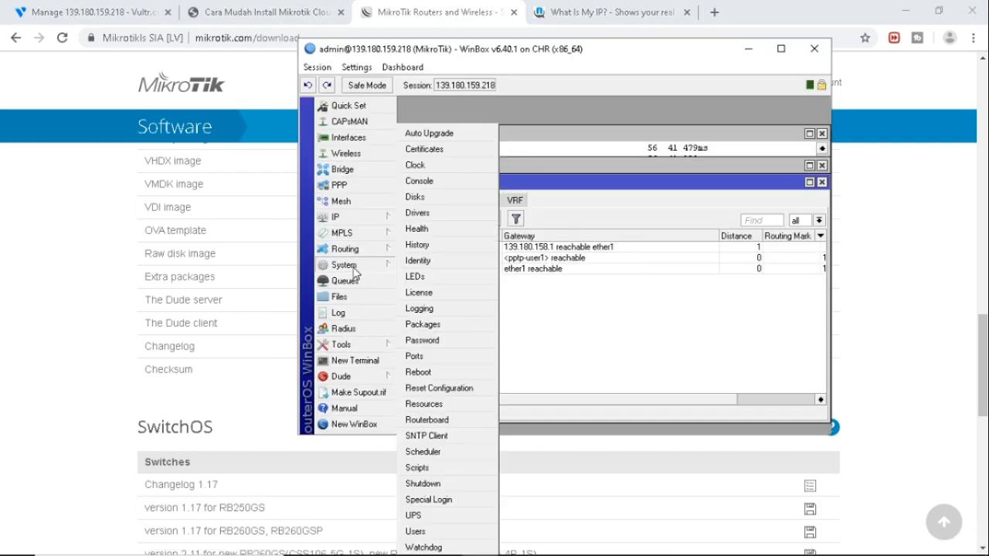
{"action": "left_click", "coordinate": [446, 293]}
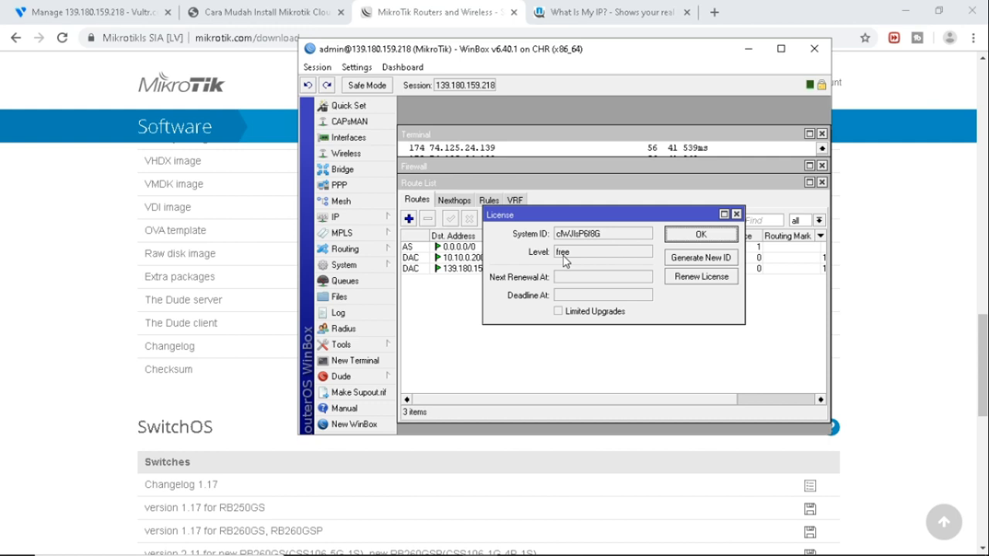
{"action": "mouse_move", "coordinate": [878, 550]}
{"action": "left_click", "coordinate": [579, 19]}
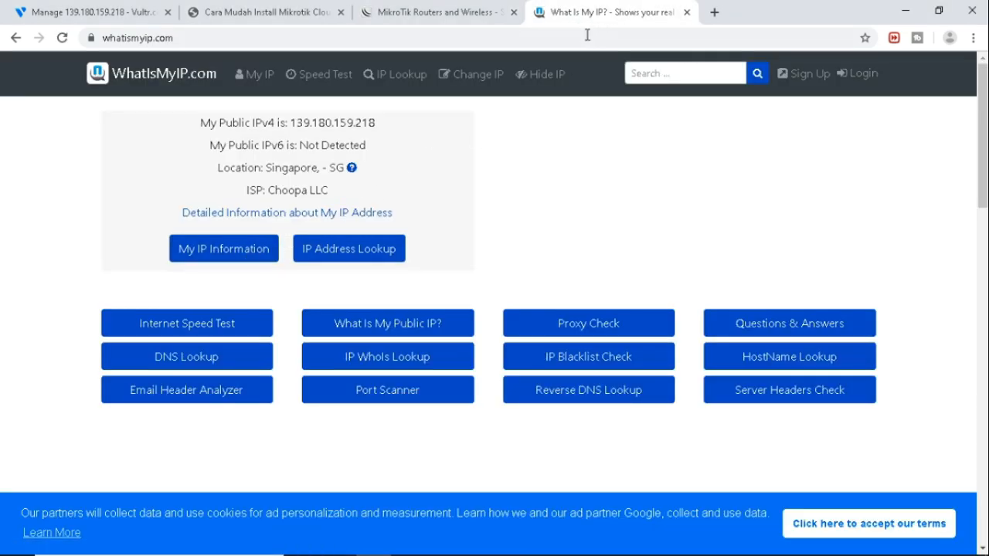
Load fast.com to run a speed test, which fails to reach its servers.
{"action": "left_click", "coordinate": [483, 35]}
{"action": "type", "text": "fas"}
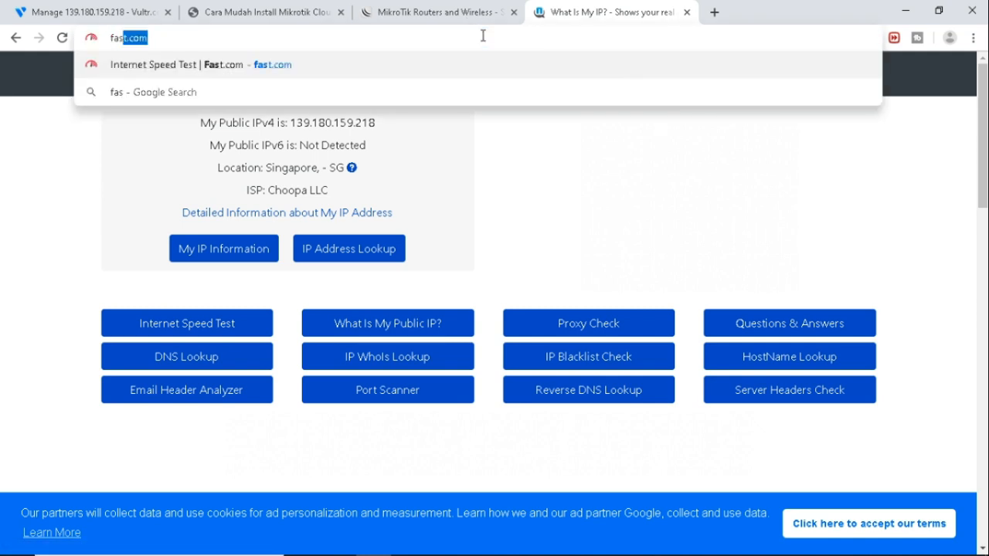
{"action": "key", "text": "Return"}
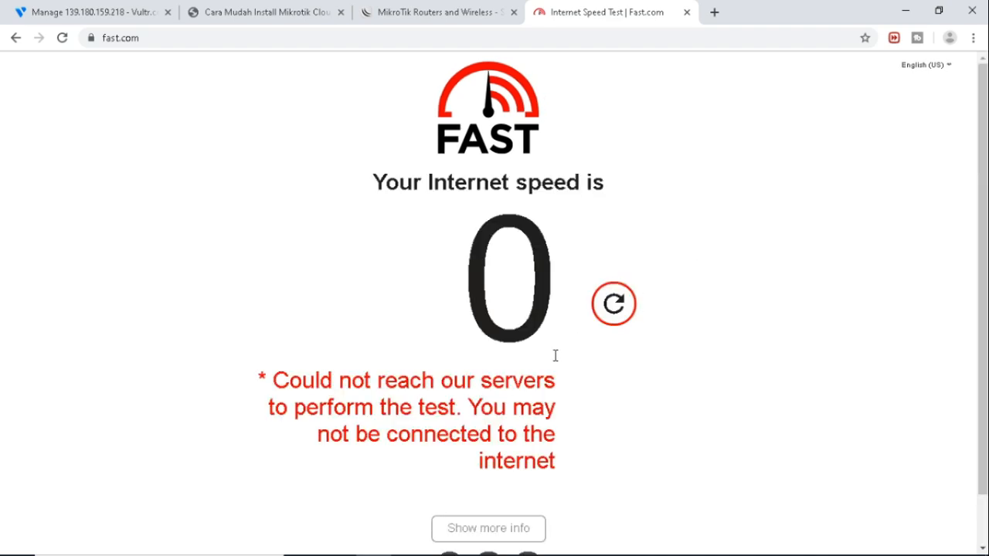
Go to speedtest.net and start a speed test.
{"action": "left_click", "coordinate": [662, 45]}
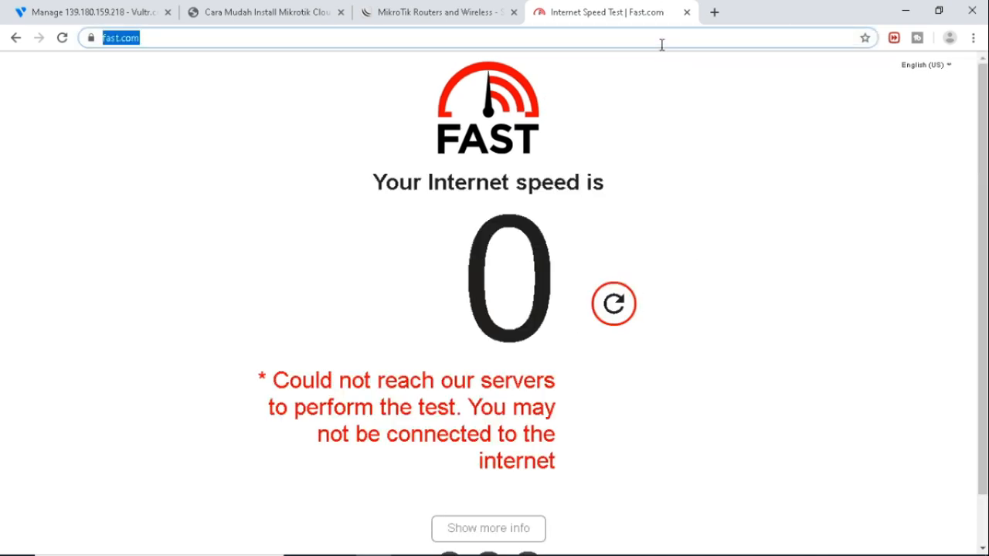
{"action": "key", "text": "BackSpace"}
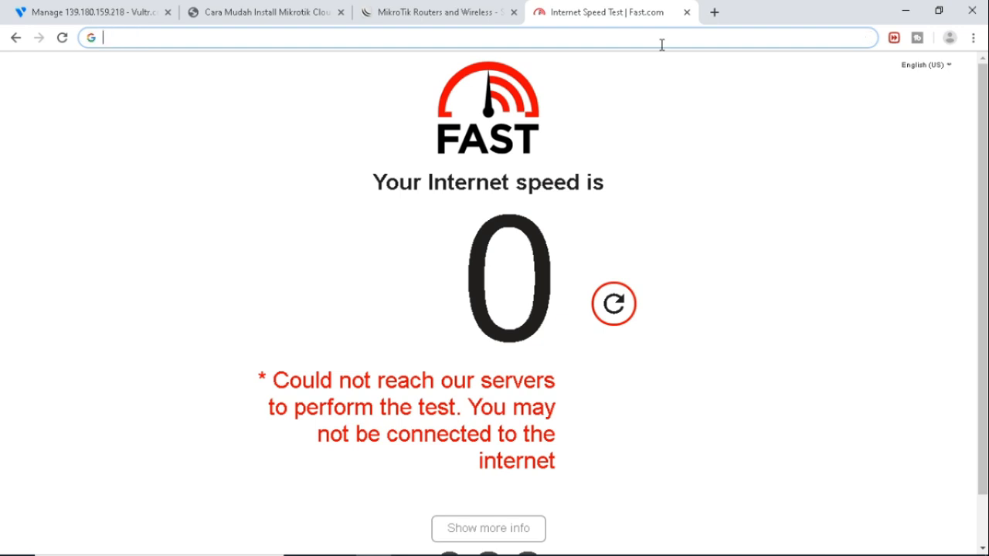
{"action": "type", "text": "speedt"}
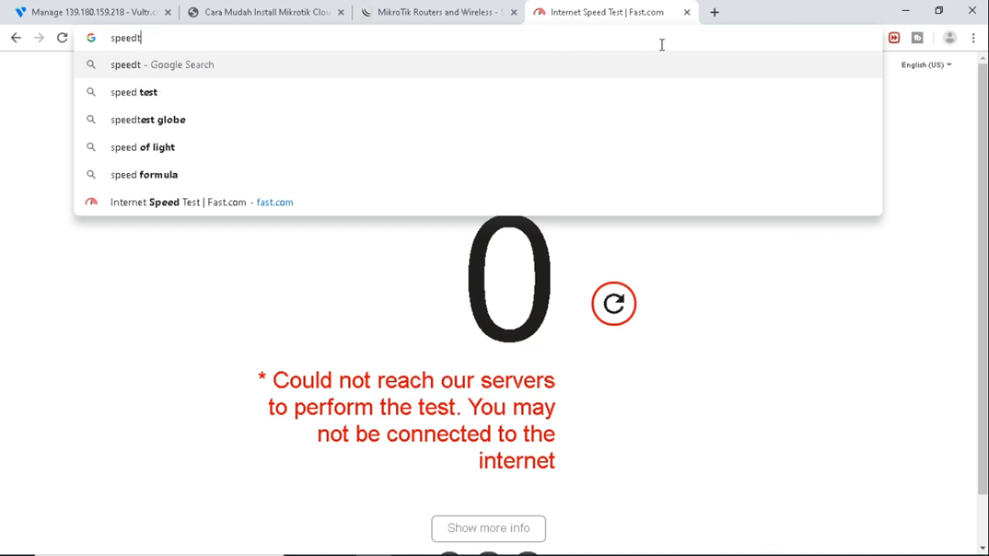
{"action": "type", "text": "est.net"}
{"action": "key", "text": "Return"}
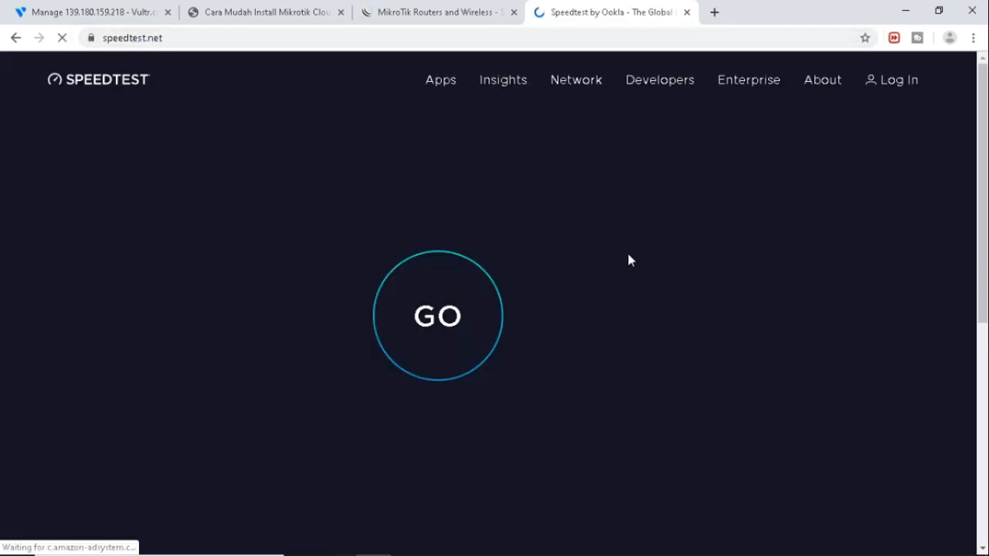
{"action": "left_click", "coordinate": [453, 320]}
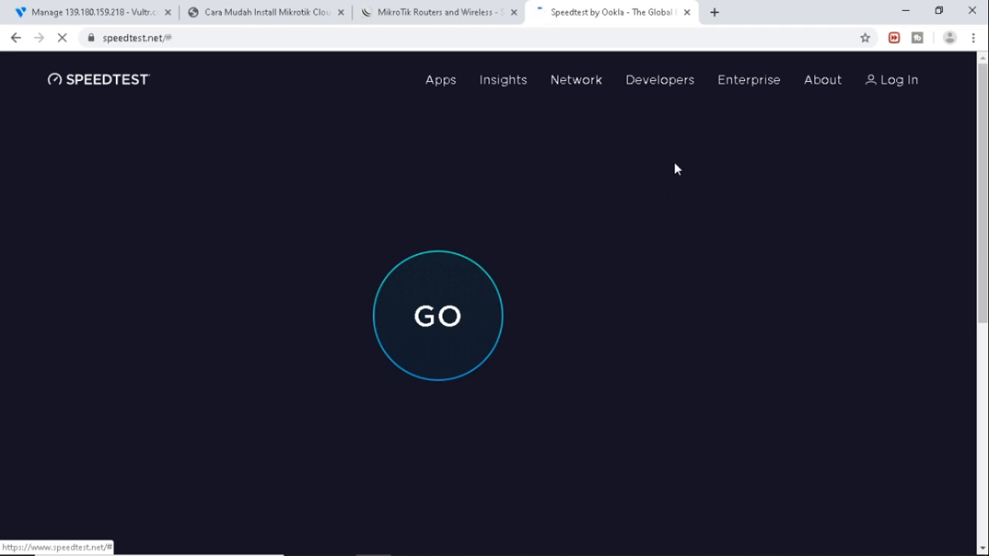
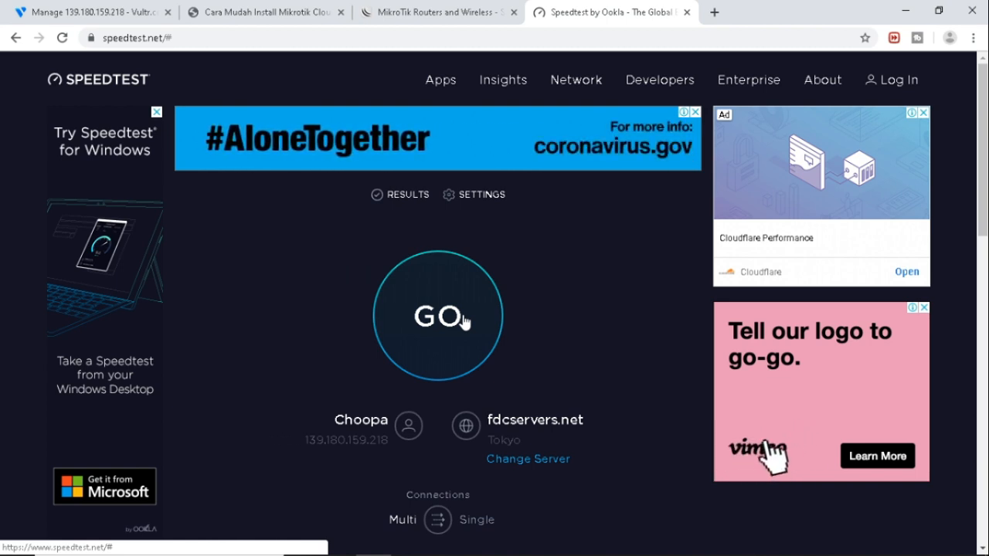
Run the speedtest.net test over the VPS, reaching 92 ms ping, then return to the MikroTik download page.
{"action": "left_click", "coordinate": [464, 321]}
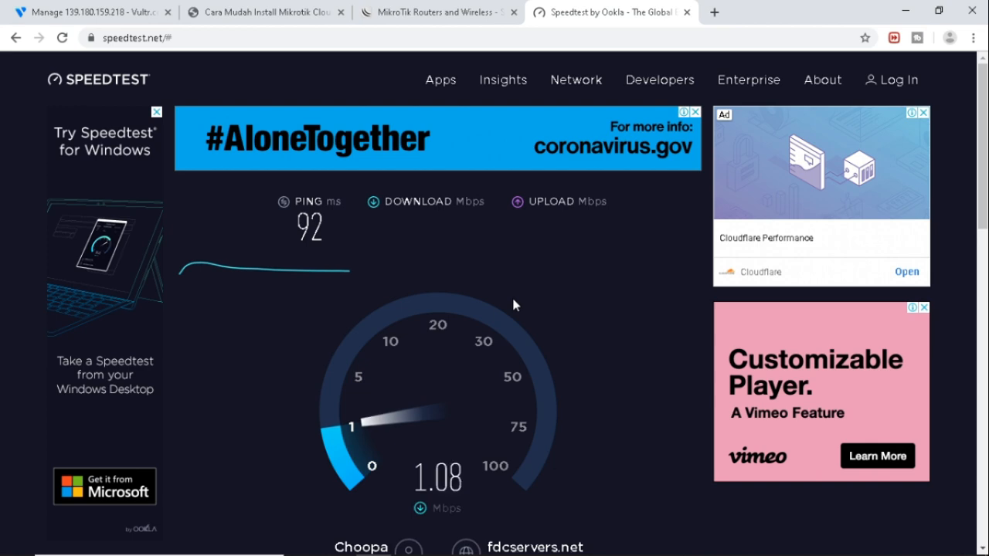
{"action": "left_click", "coordinate": [435, 22]}
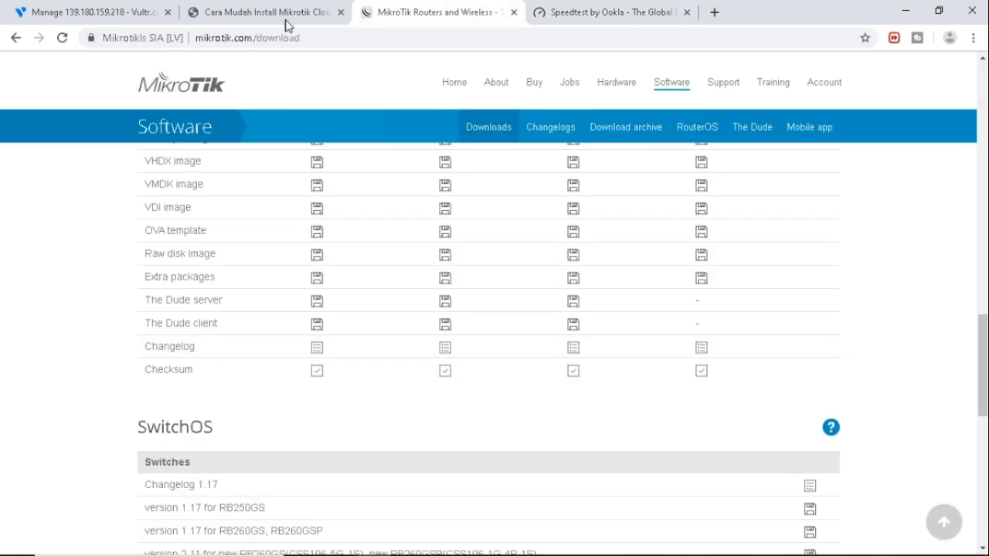
Load indoxxi.com in a new Chrome tab.
{"action": "left_click", "coordinate": [286, 23]}
{"action": "left_click", "coordinate": [437, 7]}
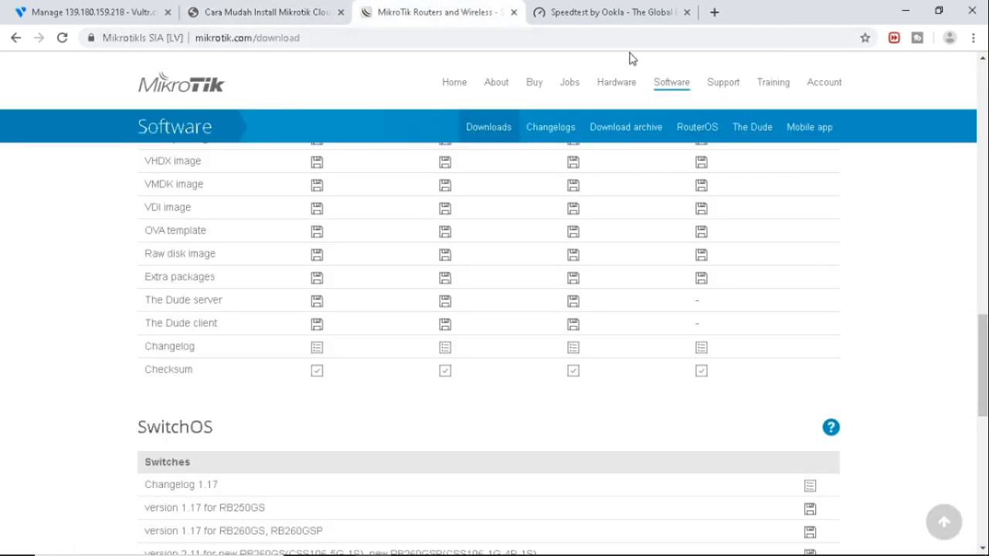
{"action": "left_click", "coordinate": [715, 13]}
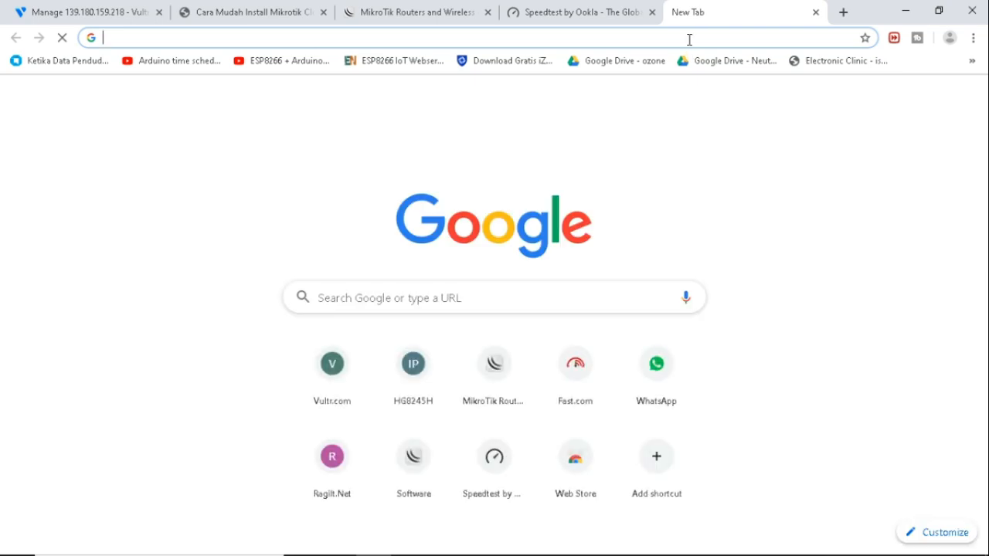
{"action": "type", "text": "indozz"}
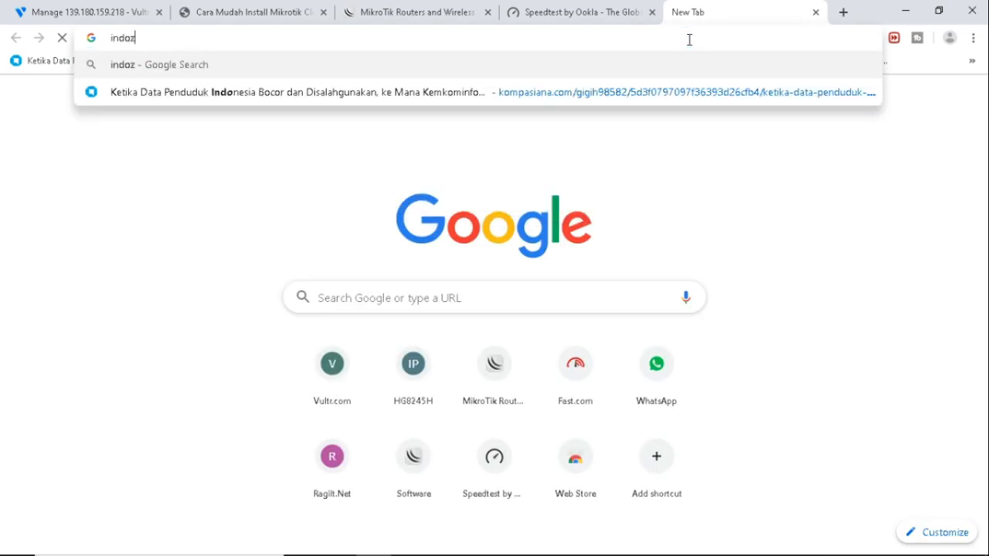
{"action": "key", "text": "BackSpace"}
{"action": "key", "text": "BackSpace"}
{"action": "type", "text": "xxi.com"}
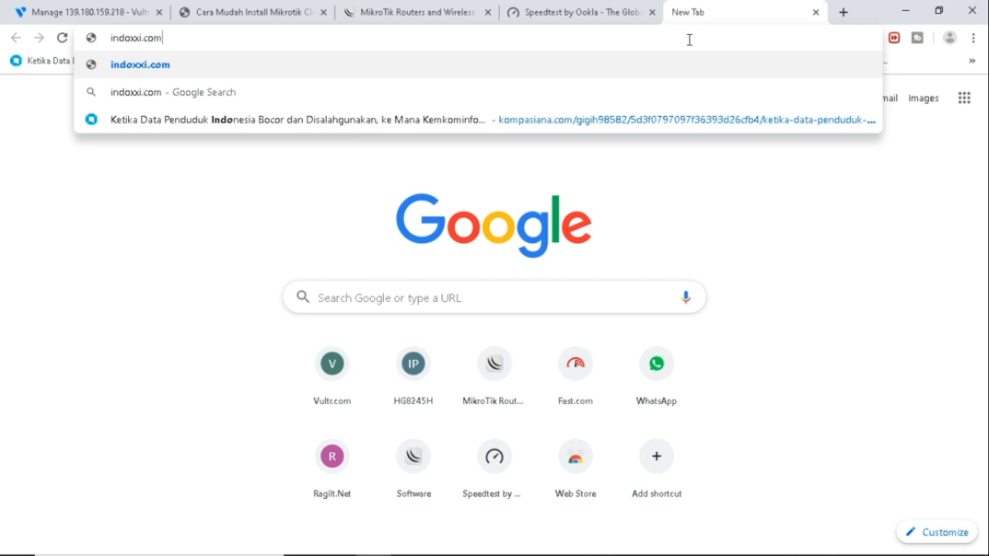
{"action": "key", "text": "Return"}
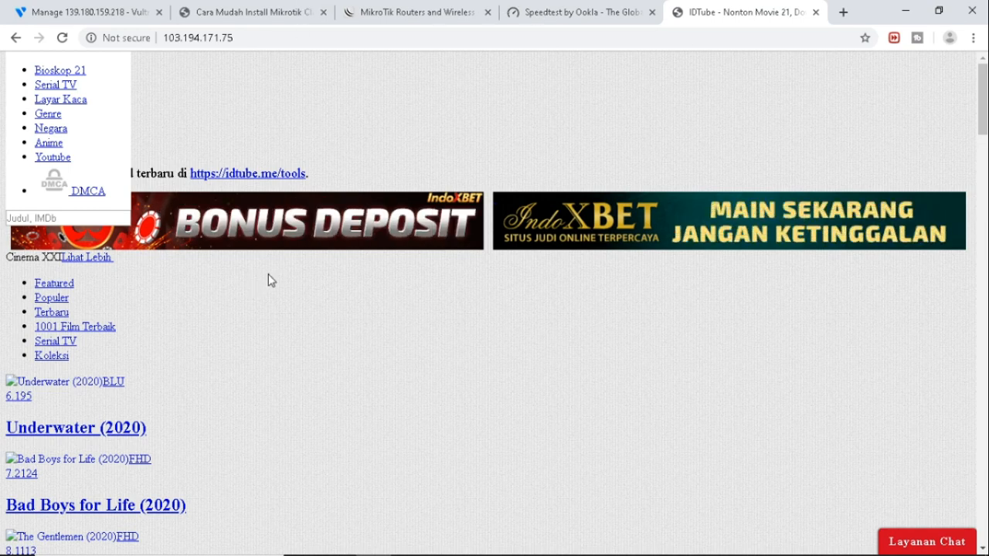
Try the access-denied Underwater (2020) page, go back, and check the speed test results.
{"action": "scroll", "coordinate": [268, 280], "scroll_direction": "down", "scroll_amount": 6}
{"action": "scroll", "coordinate": [268, 280], "scroll_direction": "up", "scroll_amount": 6}
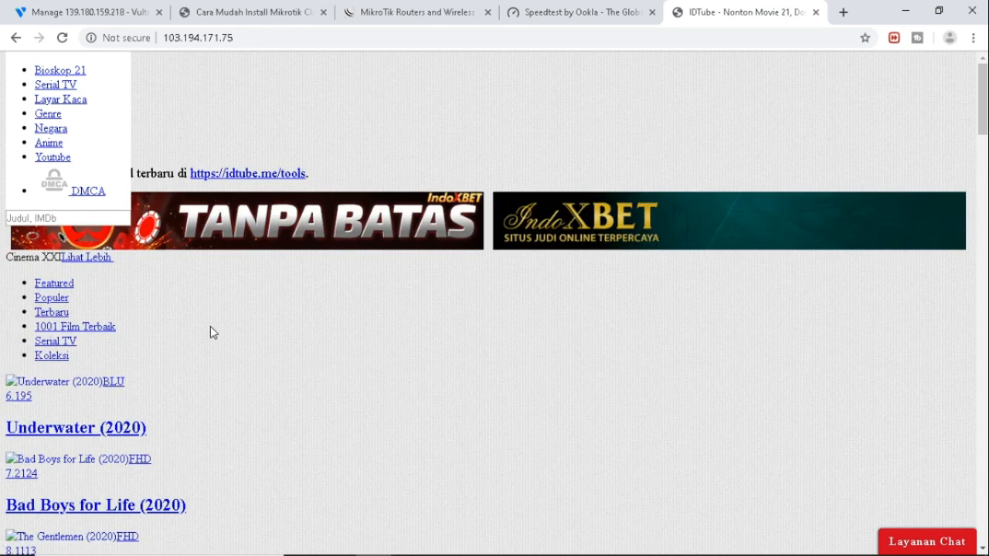
{"action": "left_click", "coordinate": [123, 432]}
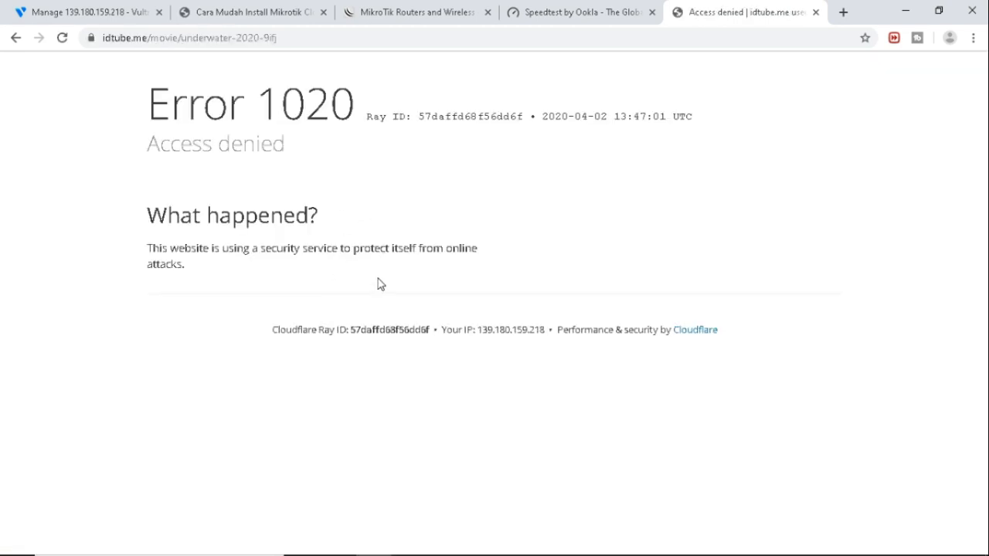
{"action": "left_click", "coordinate": [15, 38]}
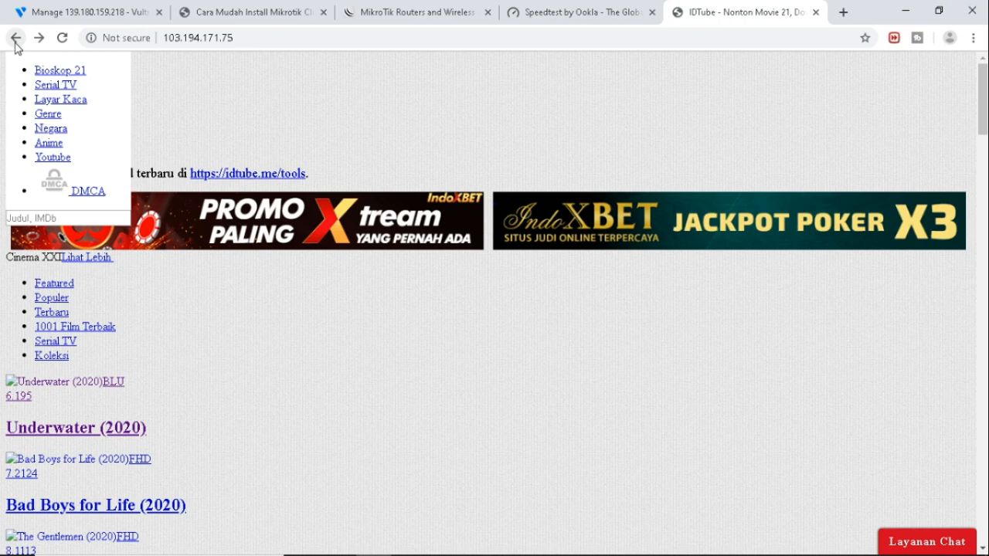
{"action": "left_click", "coordinate": [272, 42]}
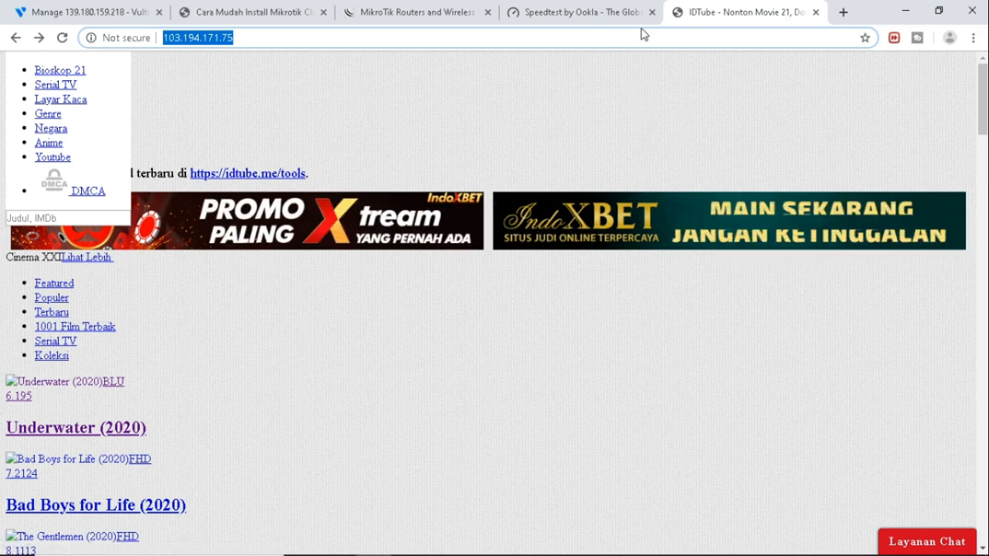
{"action": "left_click", "coordinate": [587, 17]}
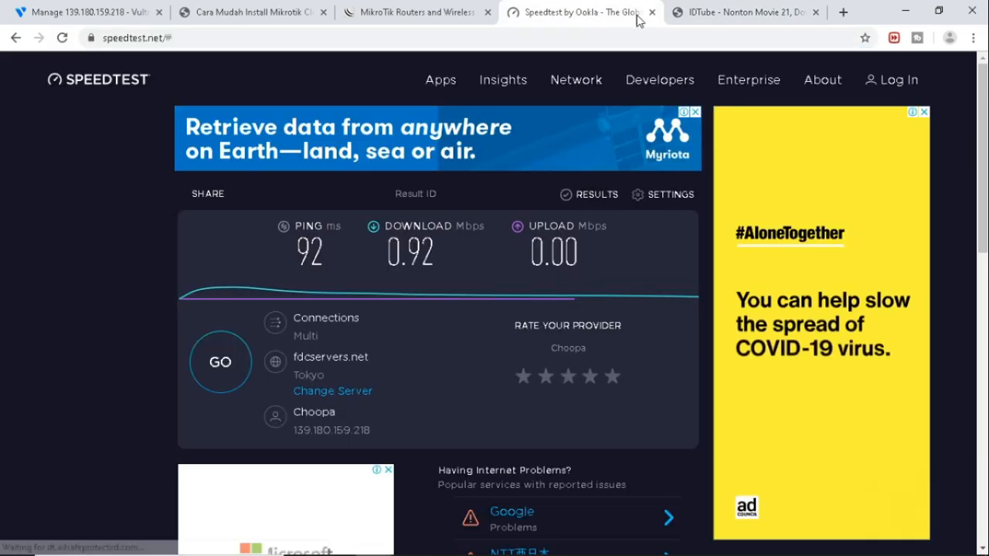
{"action": "left_click", "coordinate": [712, 16]}
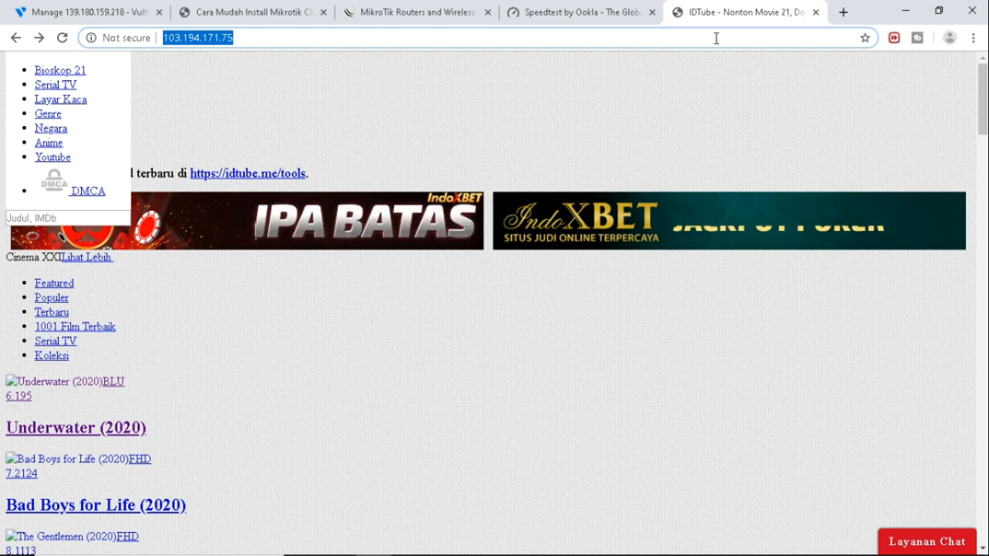
Load veoh.com, accept the FC2 privacy notice, and scroll through its video listings.
{"action": "type", "text": "v"}
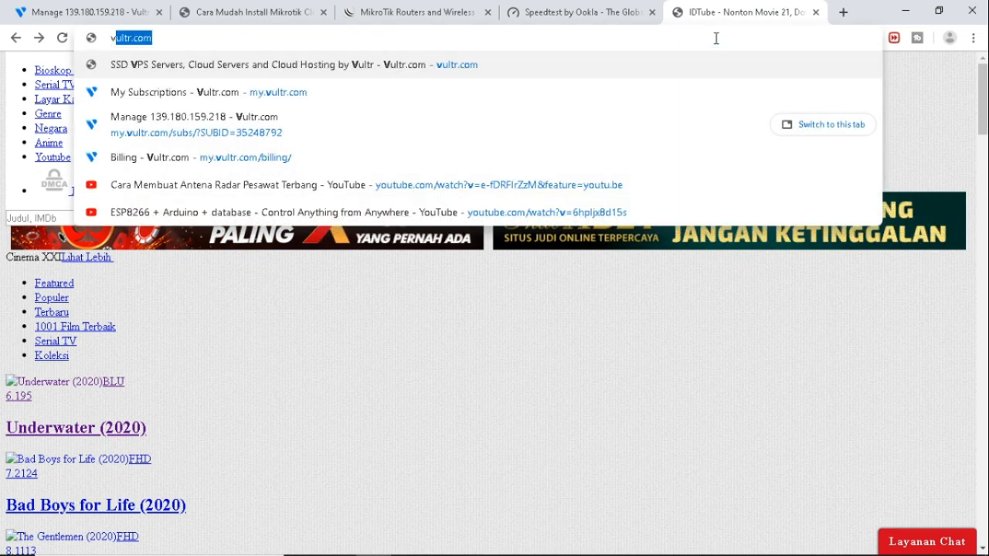
{"action": "type", "text": "eoh.co"}
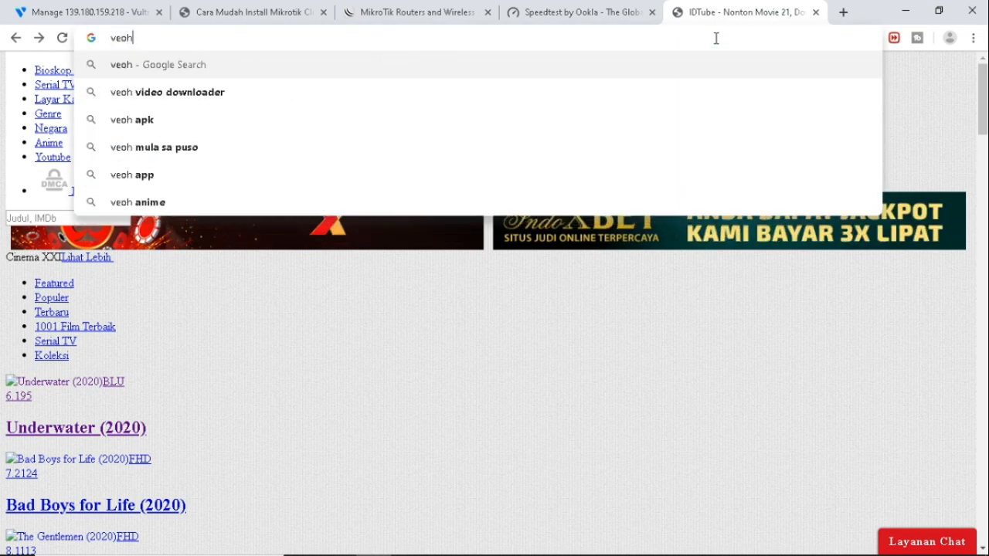
{"action": "type", "text": "m"}
{"action": "key", "text": "Return"}
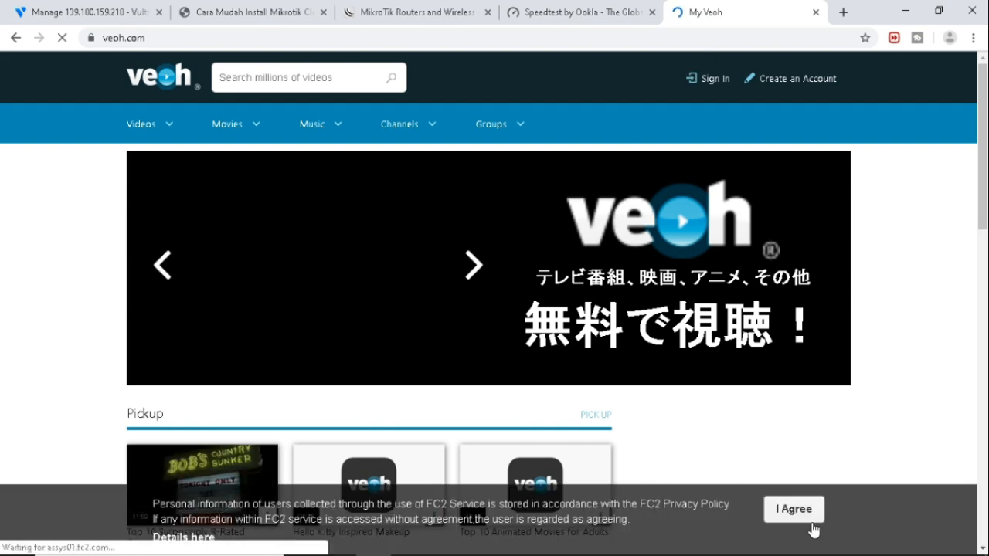
{"action": "left_click", "coordinate": [791, 513]}
{"action": "scroll", "coordinate": [773, 346], "scroll_direction": "down", "scroll_amount": 3}
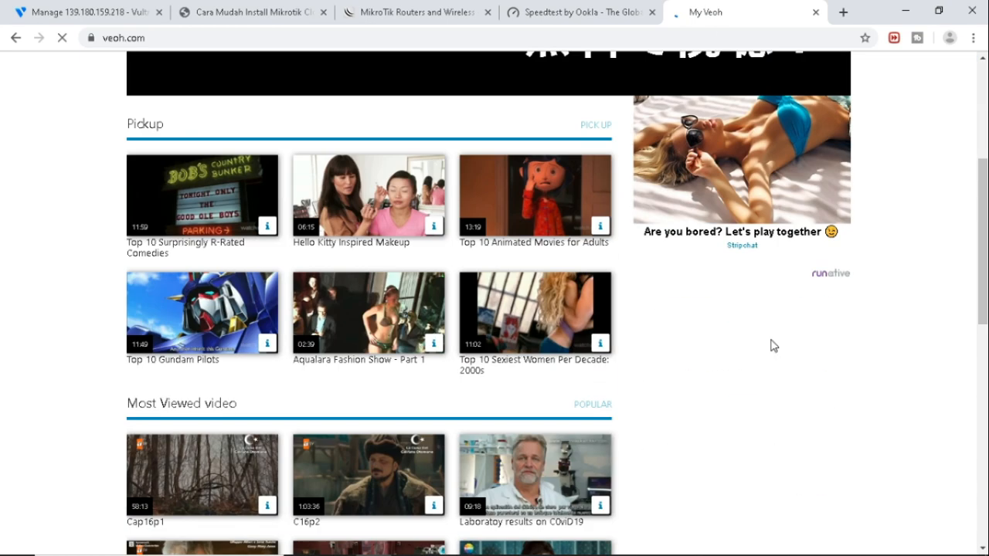
{"action": "scroll", "coordinate": [773, 345], "scroll_direction": "down", "scroll_amount": 7}
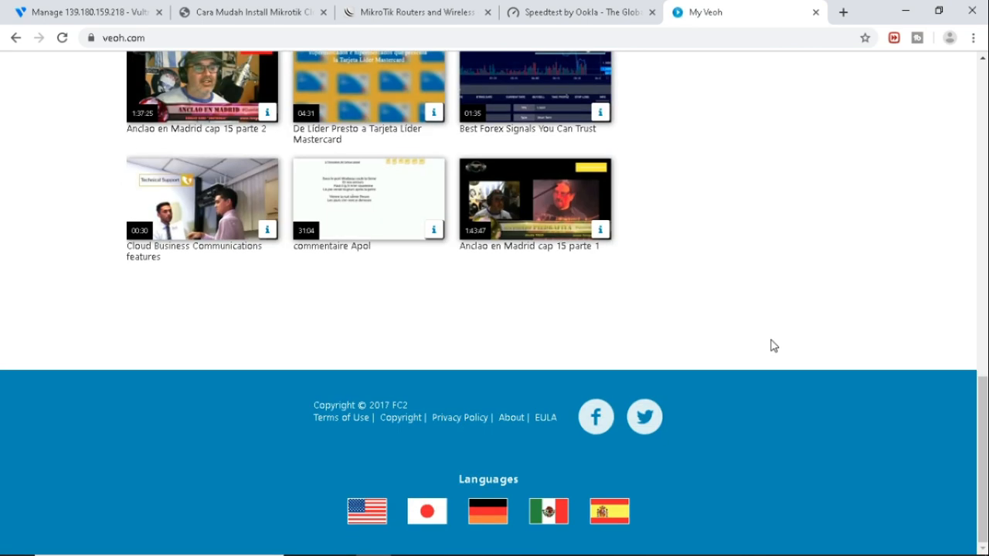
{"action": "left_click", "coordinate": [618, 14]}
{"action": "left_click", "coordinate": [711, 13]}
Restore the WinBox session, dismiss the License window, and reposition WinBox.
{"action": "left_click", "coordinate": [482, 550]}
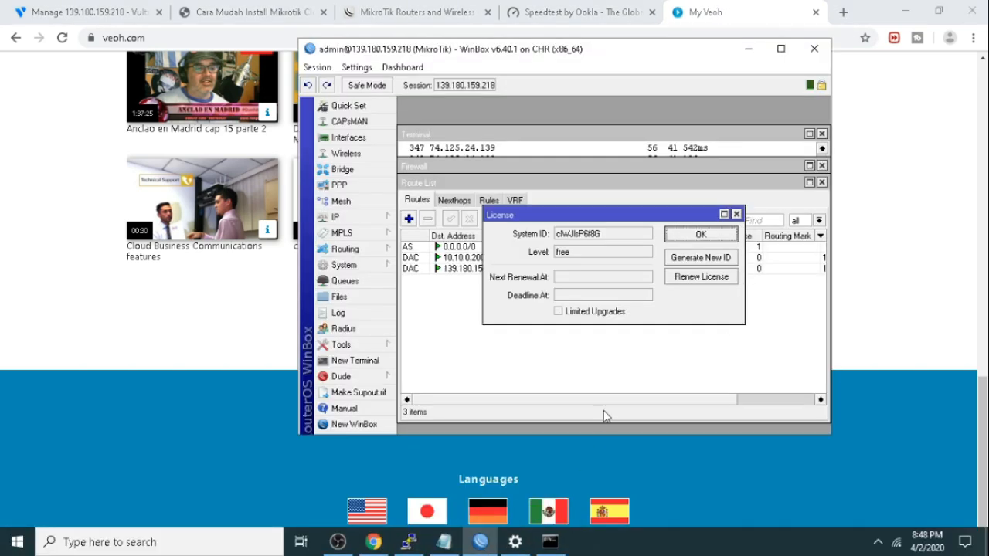
{"action": "left_click", "coordinate": [699, 235]}
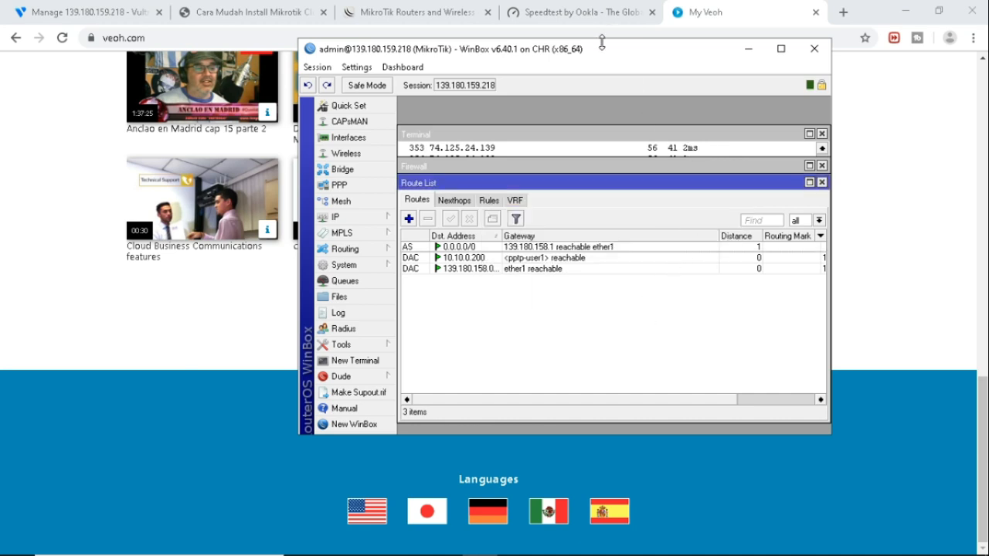
{"action": "left_click_drag", "start_coordinate": [601, 47], "coordinate": [472, 63]}
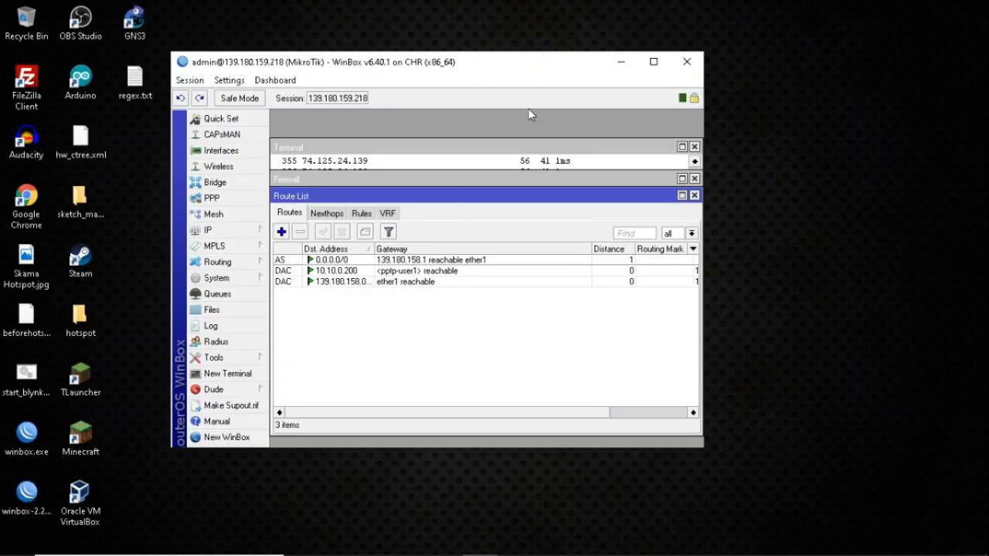
Close the Route List, Firewall, Terminal and PPP Secrets windows.
{"action": "left_click", "coordinate": [694, 196]}
{"action": "left_click", "coordinate": [694, 178]}
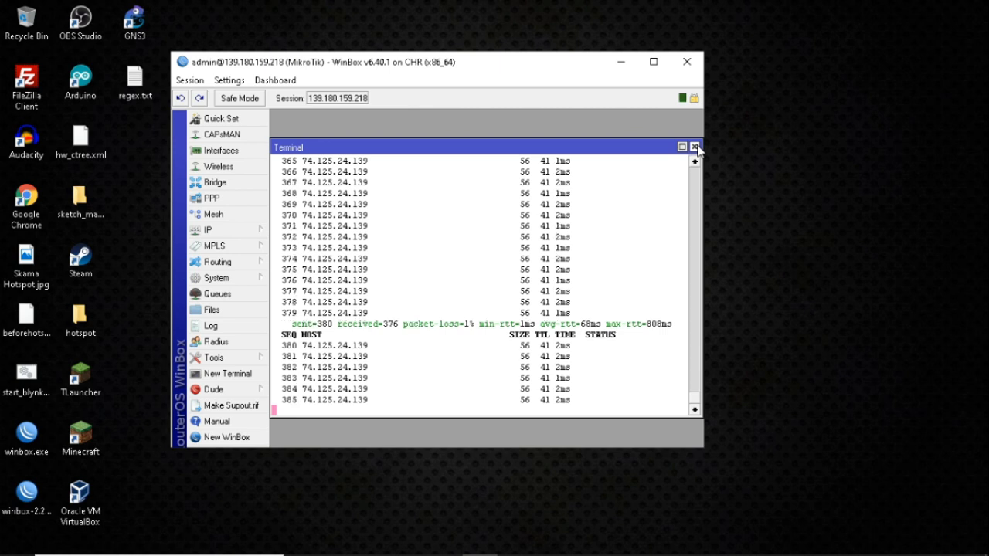
{"action": "left_click", "coordinate": [695, 147]}
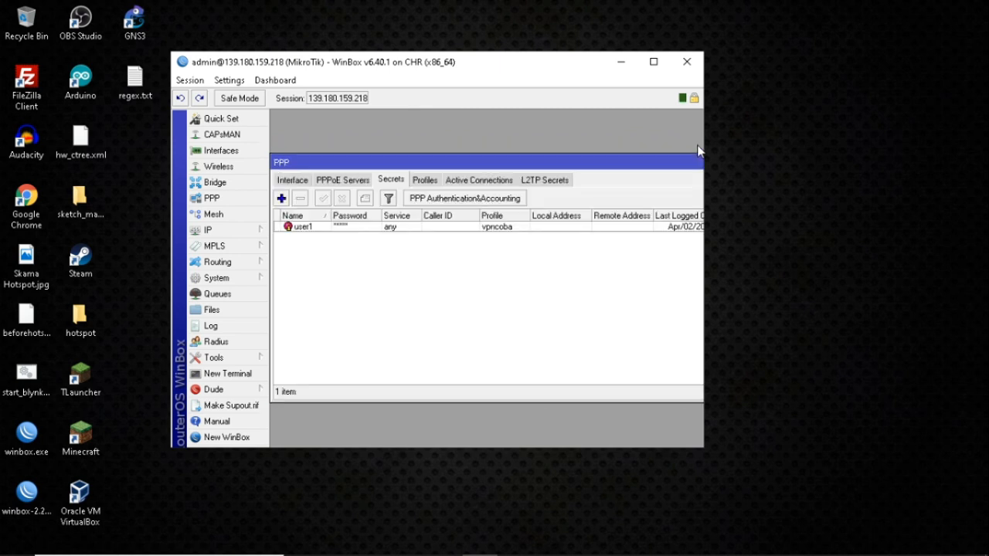
{"action": "left_click_drag", "start_coordinate": [667, 163], "coordinate": [467, 217]}
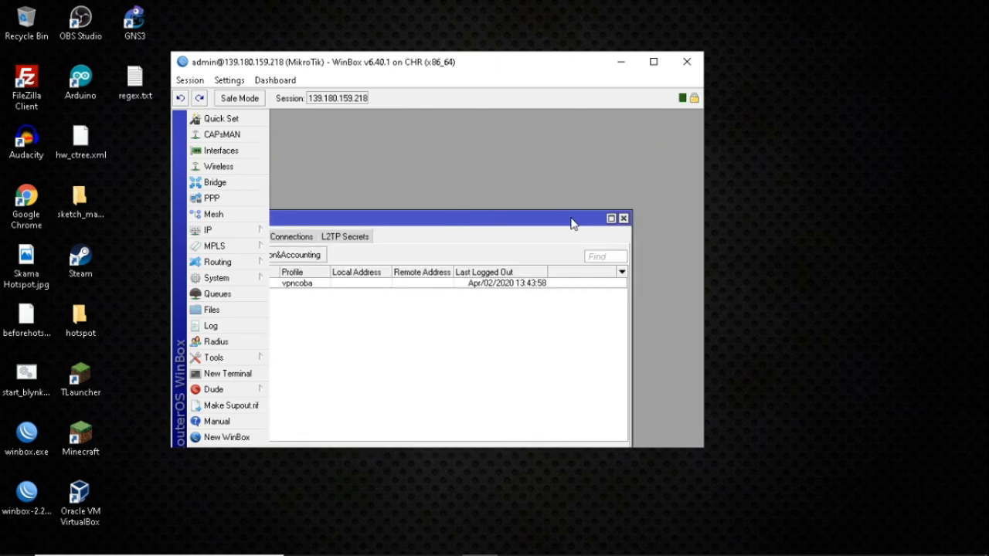
{"action": "left_click", "coordinate": [624, 219]}
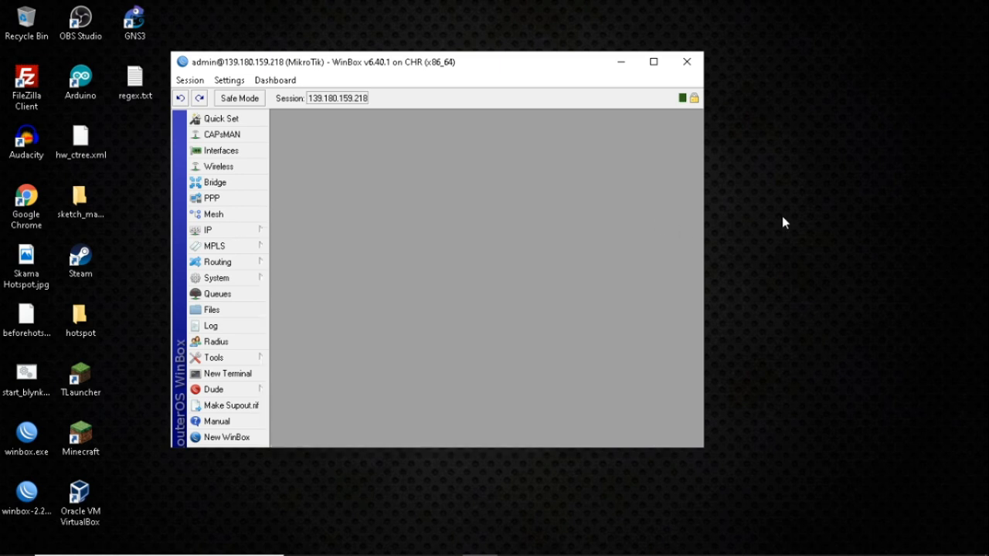
Open and close the IP menu, then drag the WinBox window slightly up and right.
{"action": "left_click", "coordinate": [223, 234]}
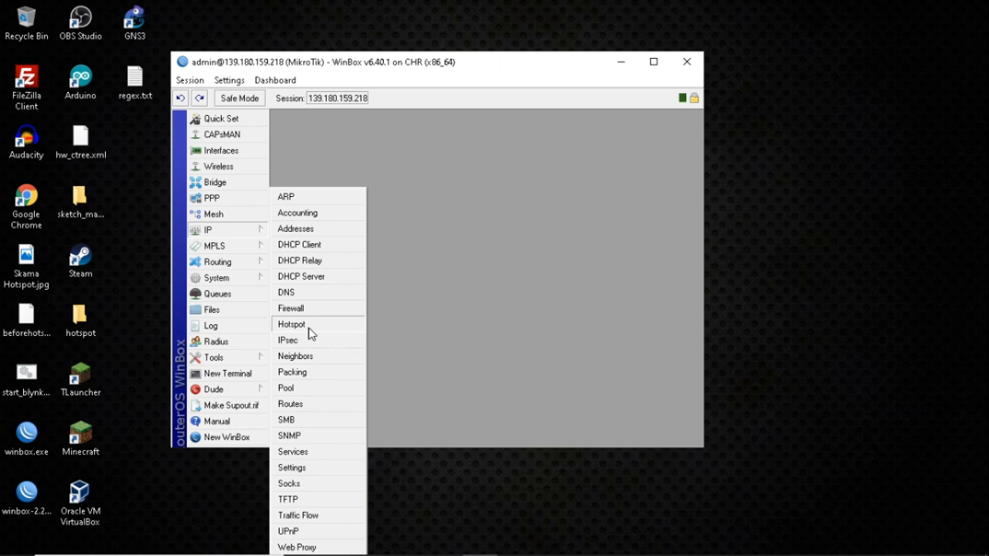
{"action": "left_click", "coordinate": [507, 69]}
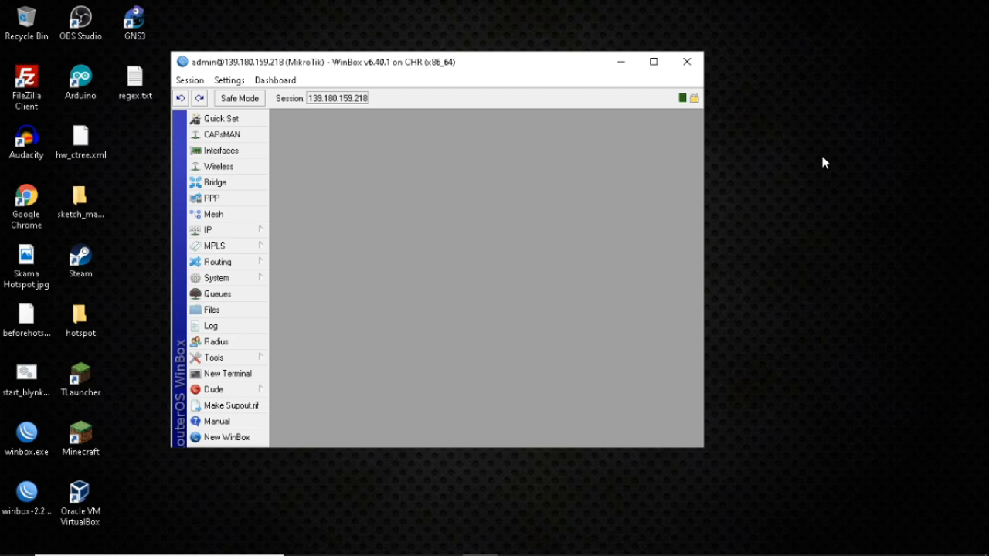
{"action": "left_click_drag", "start_coordinate": [516, 70], "coordinate": [532, 50]}
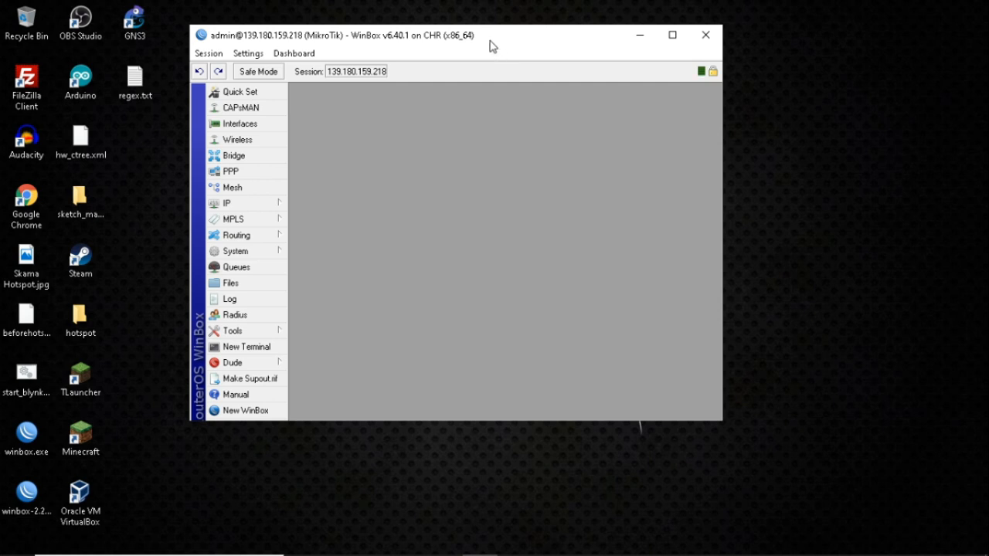
{"action": "left_click", "coordinate": [256, 199]}
{"action": "left_click", "coordinate": [547, 41]}
{"action": "left_click", "coordinate": [269, 204]}
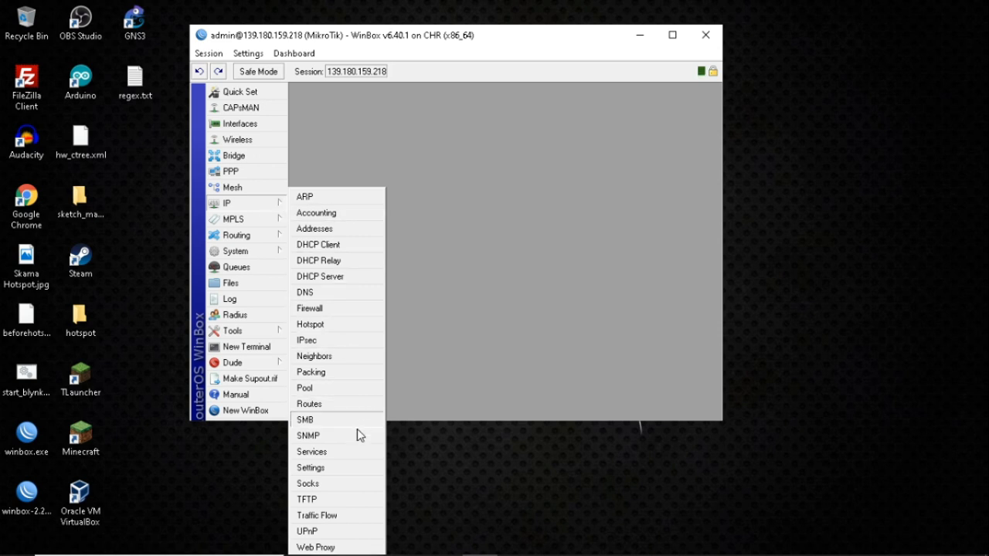
{"action": "left_click", "coordinate": [421, 50]}
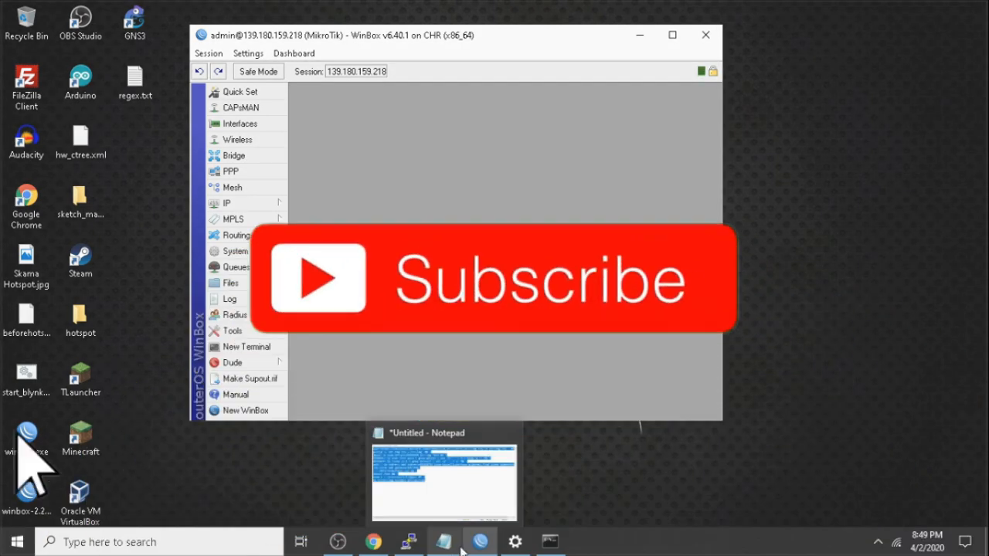
{"action": "mouse_move", "coordinate": [485, 544]}
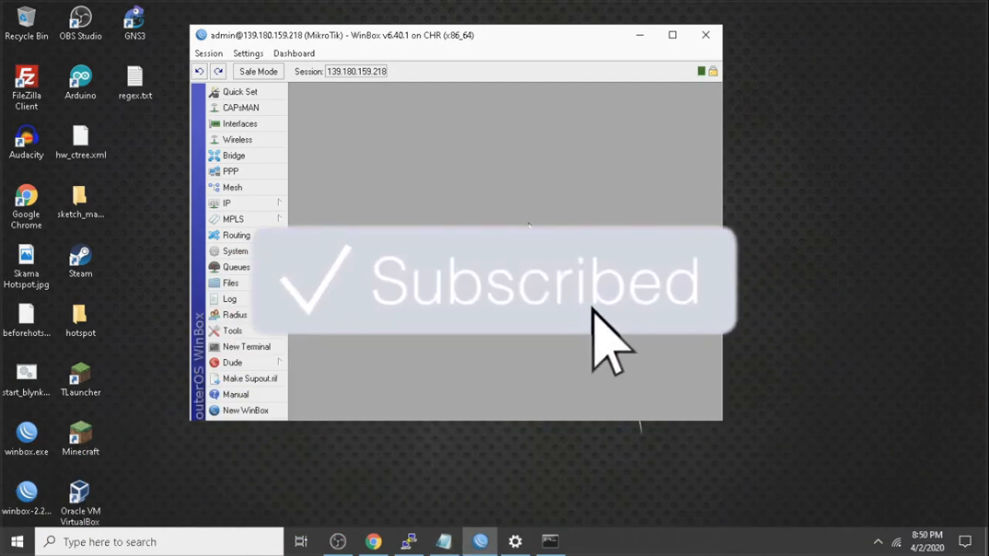